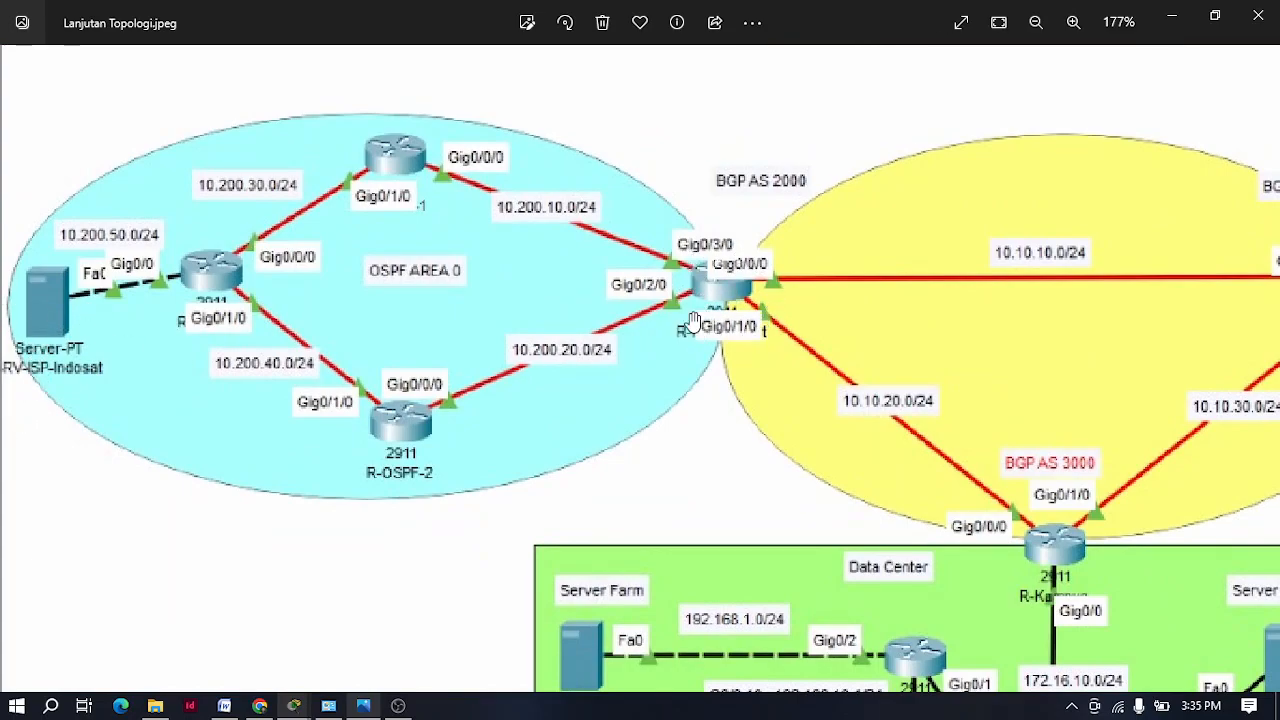
Step: Examine the topology image and its written requirements for the Indosat, Telkom and Kampus sections
{"action": "left_click_drag", "start_coordinate": [633, 438], "coordinate": [225, 348]}
{"action": "left_click_drag", "start_coordinate": [803, 375], "coordinate": [270, 302]}
{"action": "left_click_drag", "start_coordinate": [945, 463], "coordinate": [520, 327]}
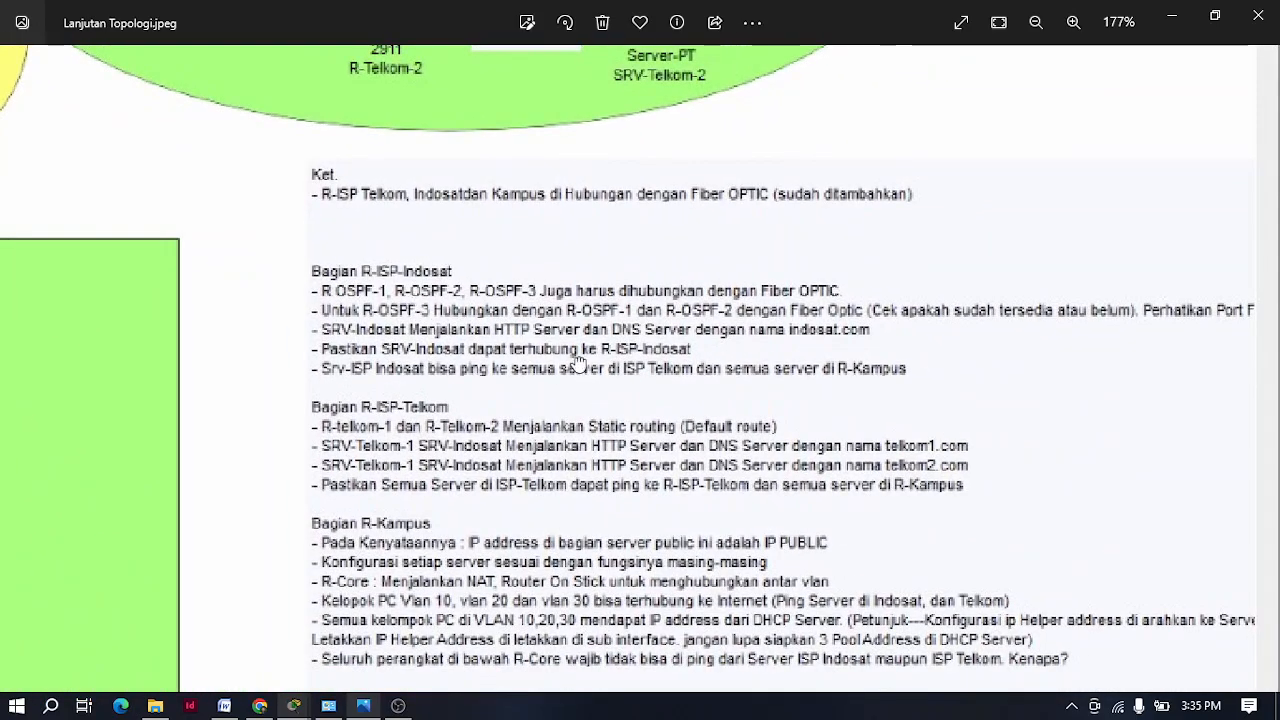
{"action": "scroll", "coordinate": [505, 340], "scroll_direction": "down", "scroll_amount": 5}
{"action": "scroll", "coordinate": [455, 367], "scroll_direction": "down", "scroll_amount": 3}
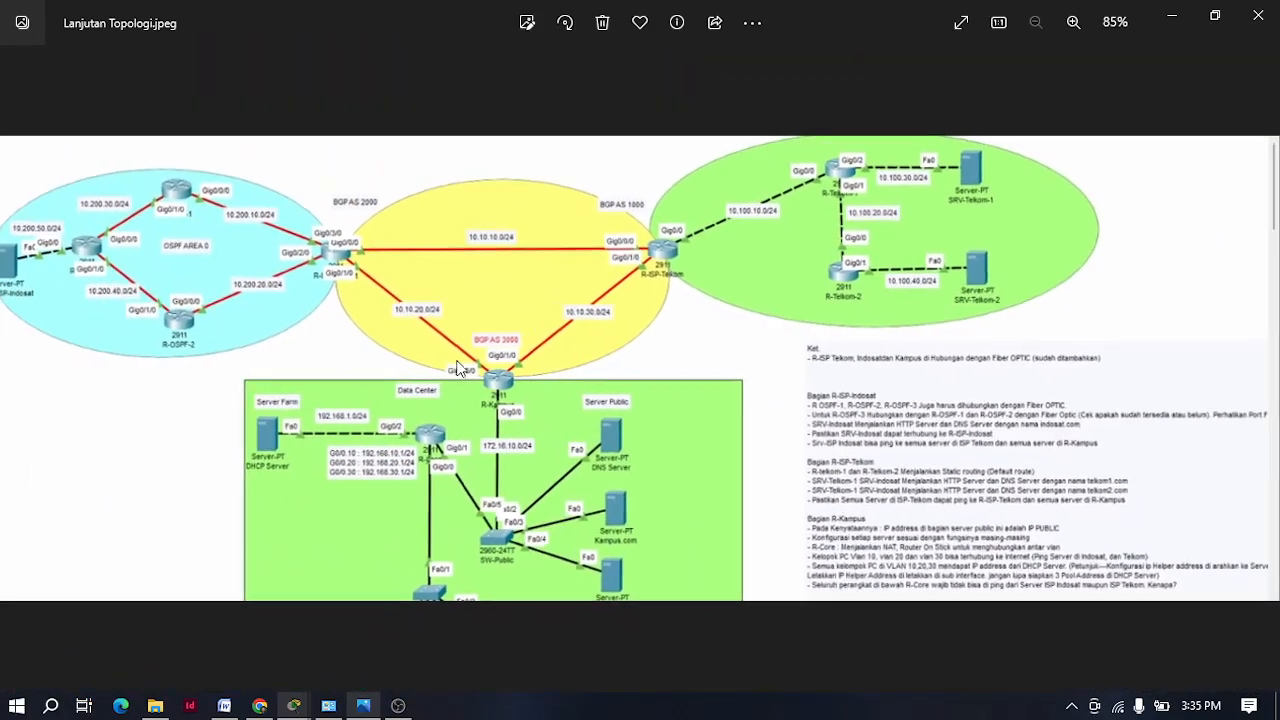
Step: Switch to the OSPF.pkt topology in Cisco Packet Tracer and nudge router R-OSPF-3 slightly to the right
{"action": "mouse_move", "coordinate": [293, 705]}
{"action": "left_click", "coordinate": [368, 632]}
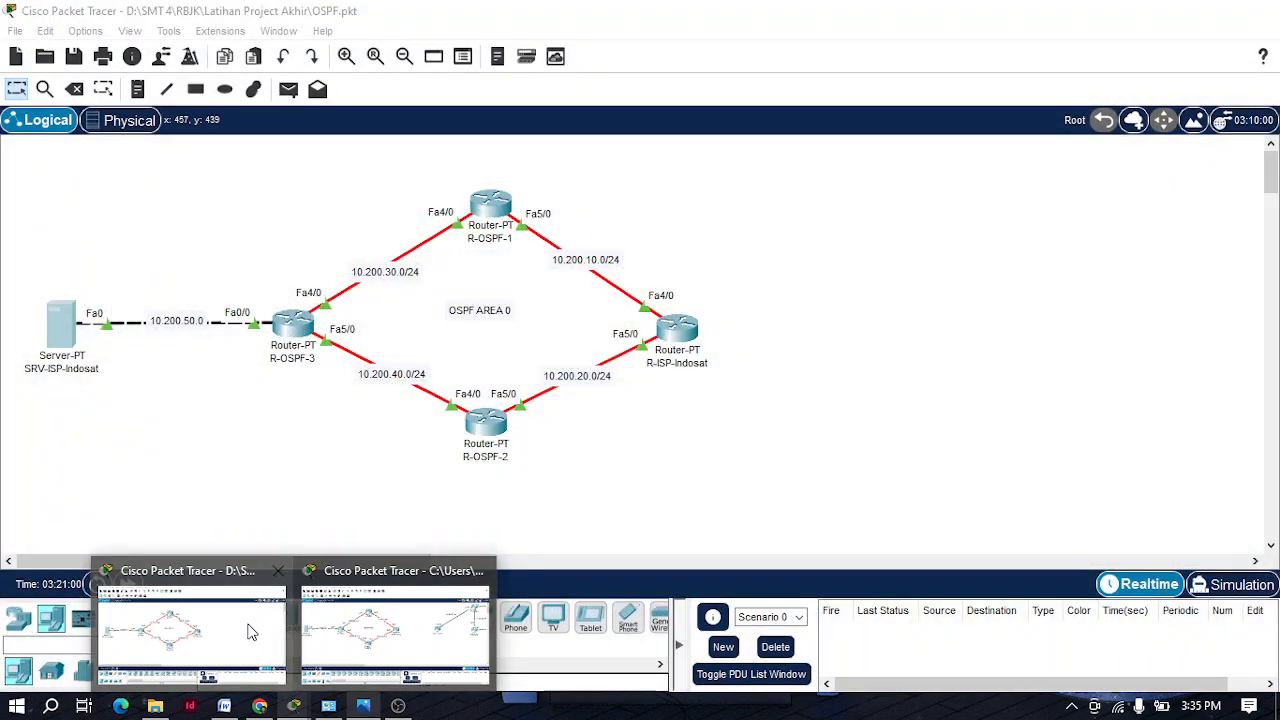
{"action": "left_click_drag", "start_coordinate": [38, 181], "coordinate": [790, 465]}
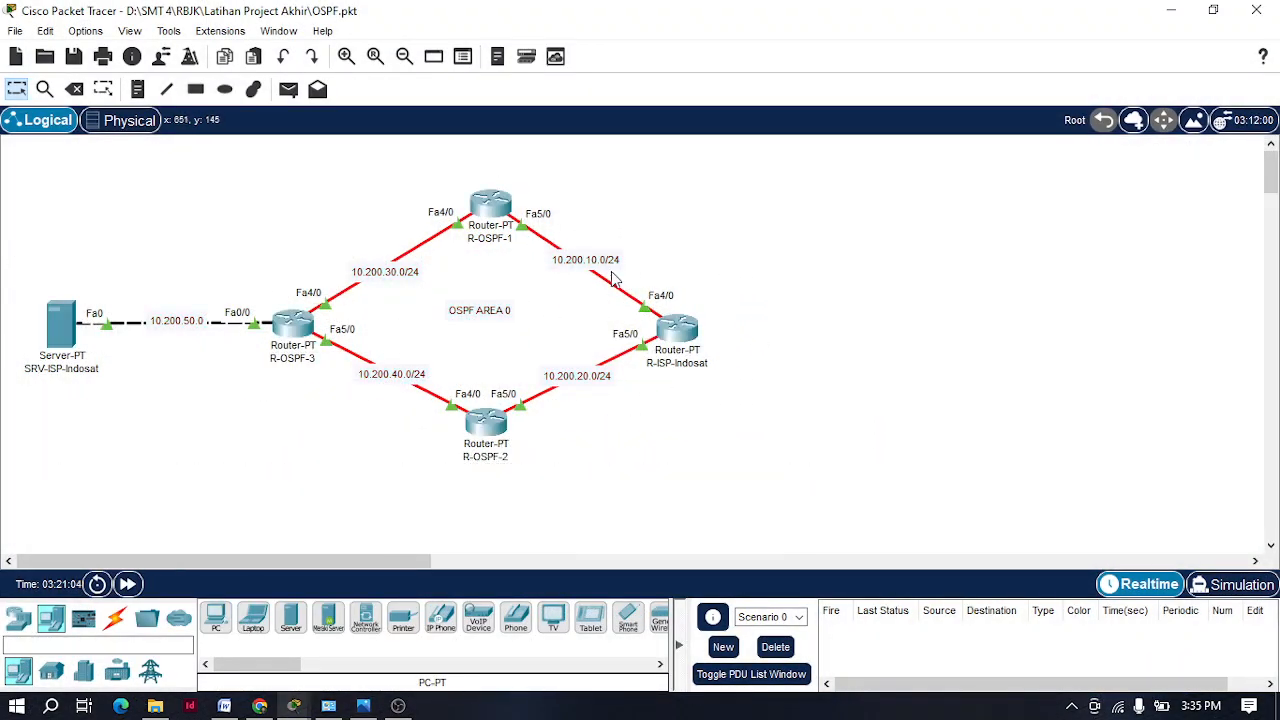
{"action": "left_click_drag", "start_coordinate": [299, 337], "coordinate": [297, 338]}
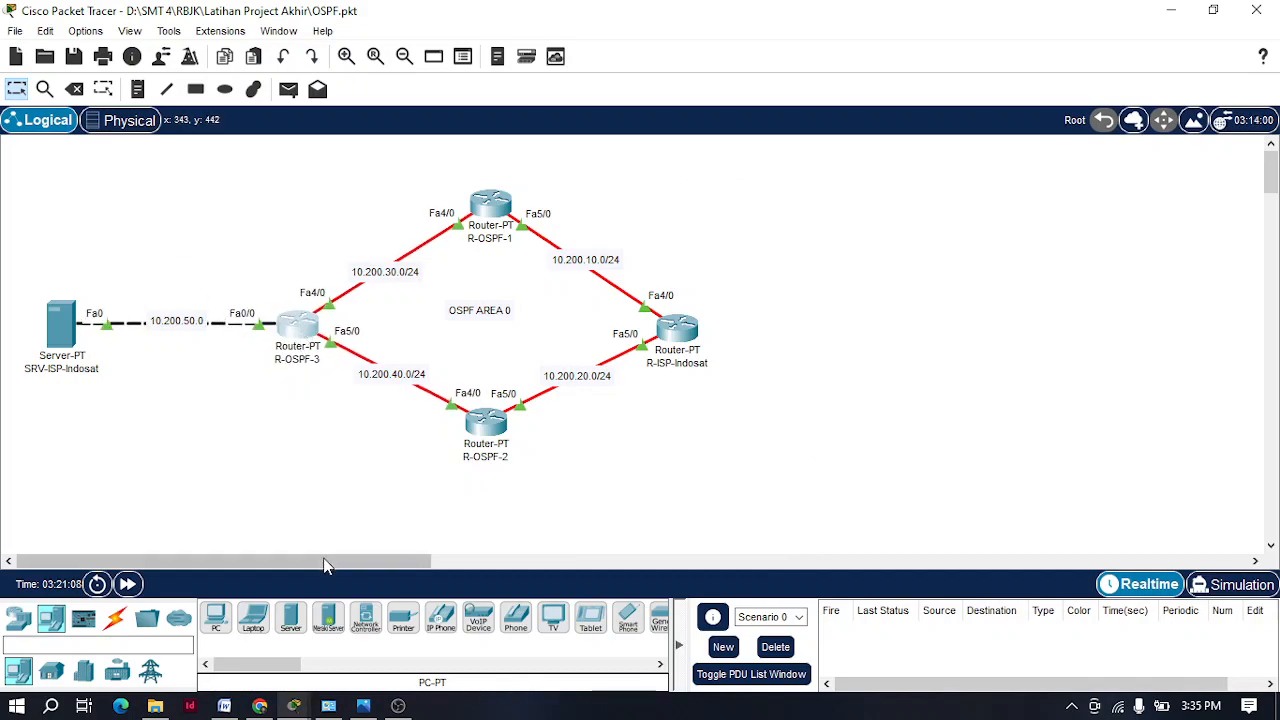
{"action": "left_click_drag", "start_coordinate": [322, 563], "coordinate": [287, 557]}
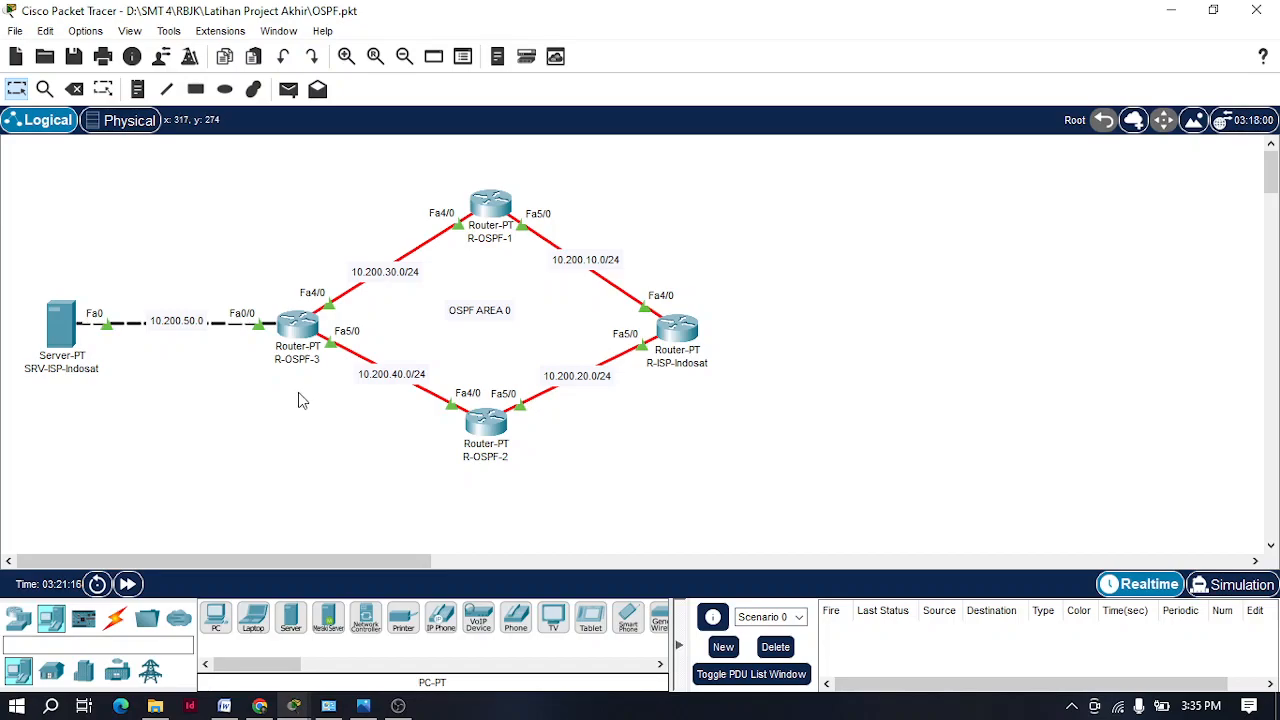
Step: Place a 2911 router in the empty workspace to the right of R-ISP-Indosat
{"action": "left_click", "coordinate": [18, 618]}
{"action": "left_click", "coordinate": [366, 632]}
{"action": "left_click", "coordinate": [886, 308]}
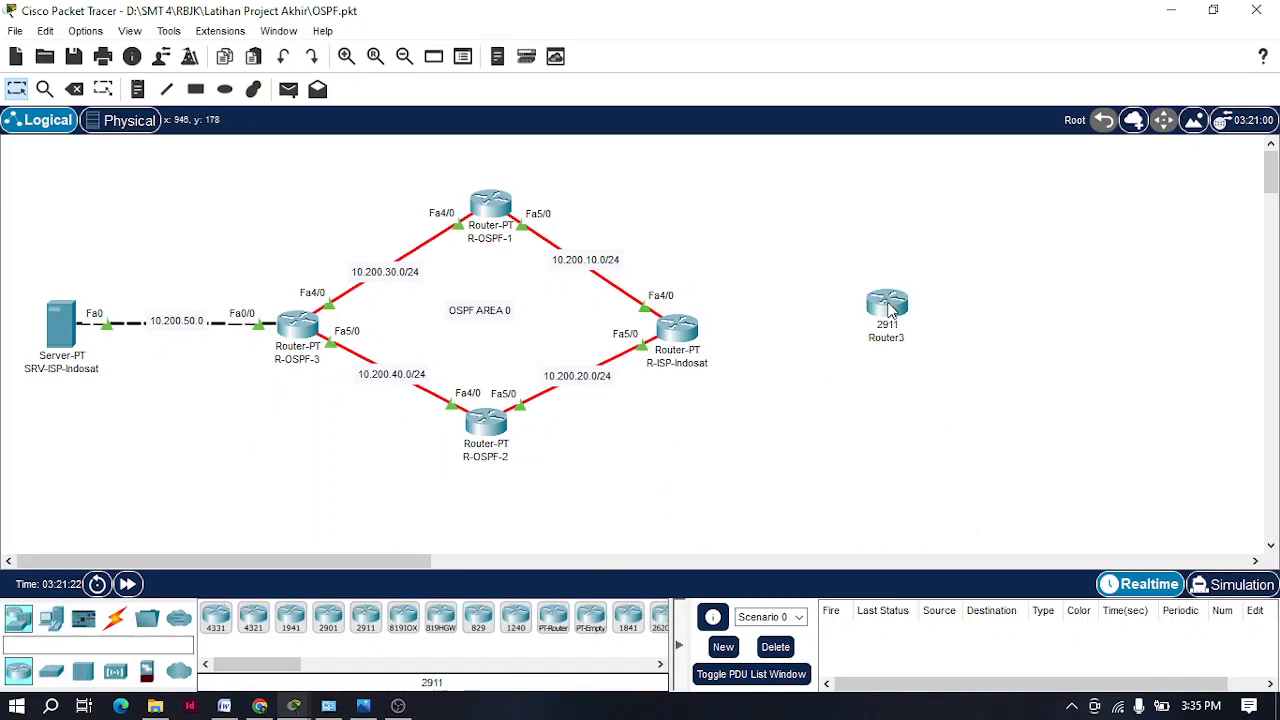
Step: Examine the HWIC-4ESW, HWIC-2T and HWIC-1GE-SFP modules offered for the new 2911 router
{"action": "left_click", "coordinate": [884, 312]}
{"action": "left_click", "coordinate": [386, 169]}
{"action": "left_click", "coordinate": [390, 158]}
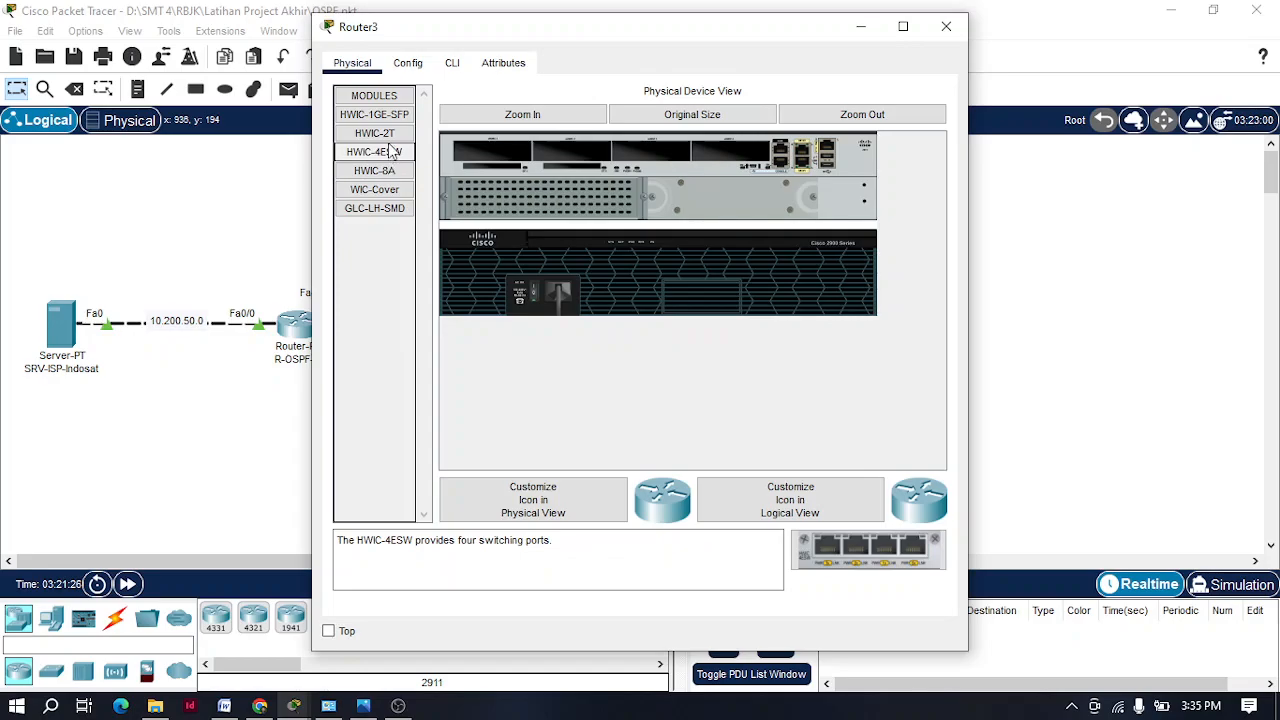
{"action": "left_click", "coordinate": [378, 133]}
{"action": "left_click", "coordinate": [388, 115]}
{"action": "left_click_drag", "start_coordinate": [421, 40], "coordinate": [423, 66]}
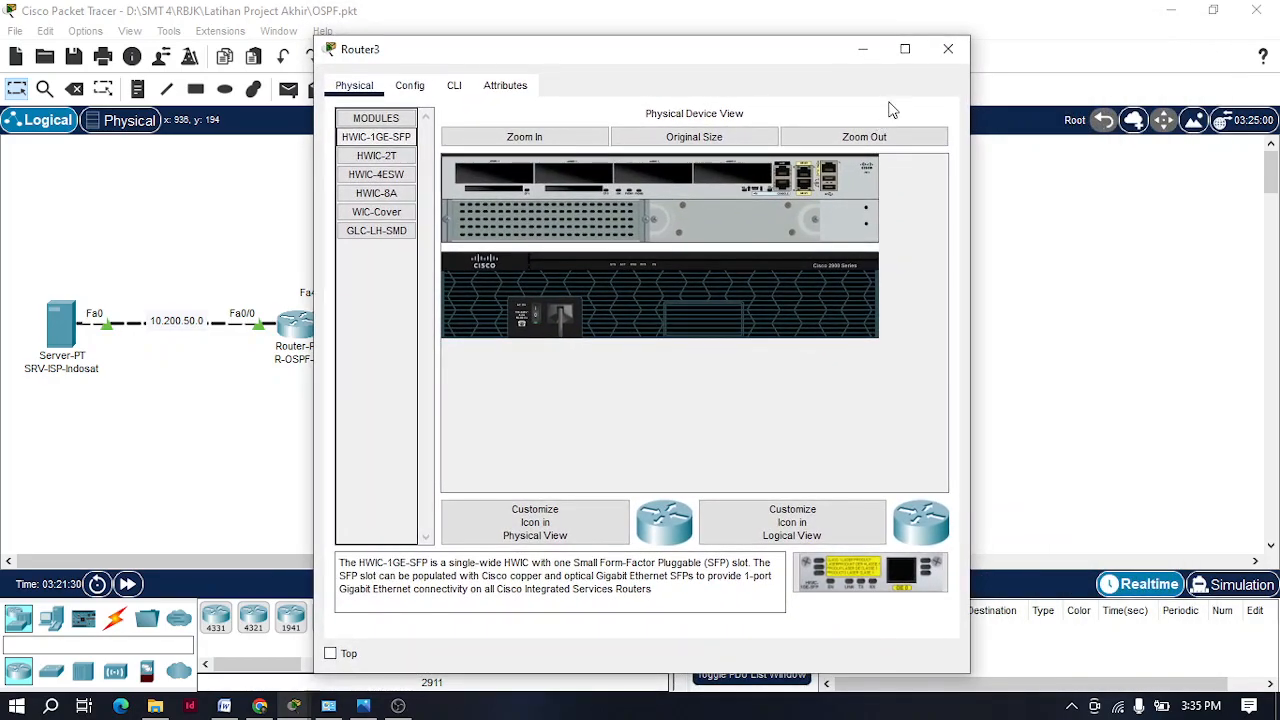
{"action": "left_click", "coordinate": [948, 48]}
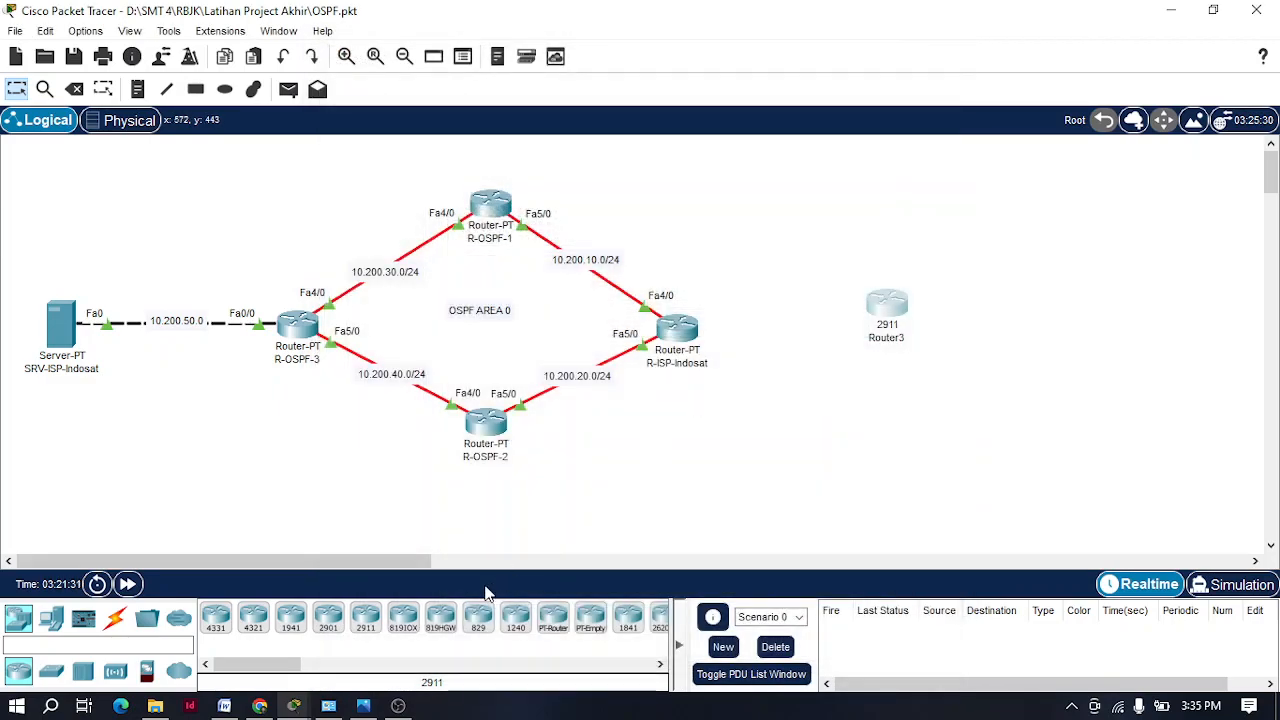
Step: Place a generic Router-PT below the 2911 and display the description of its PT-ROUTER-NM-1FFE fiber module
{"action": "left_click", "coordinate": [555, 625]}
{"action": "left_click", "coordinate": [900, 415]}
{"action": "left_click", "coordinate": [900, 415]}
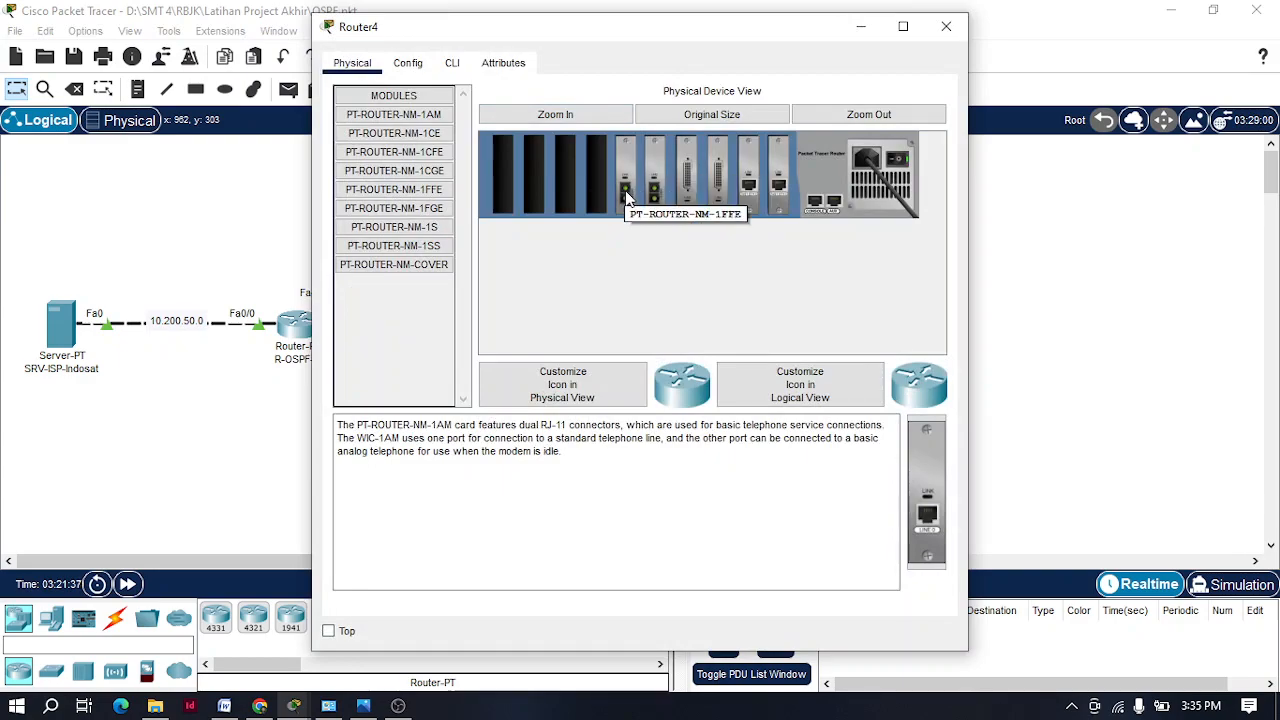
{"action": "left_click", "coordinate": [442, 191]}
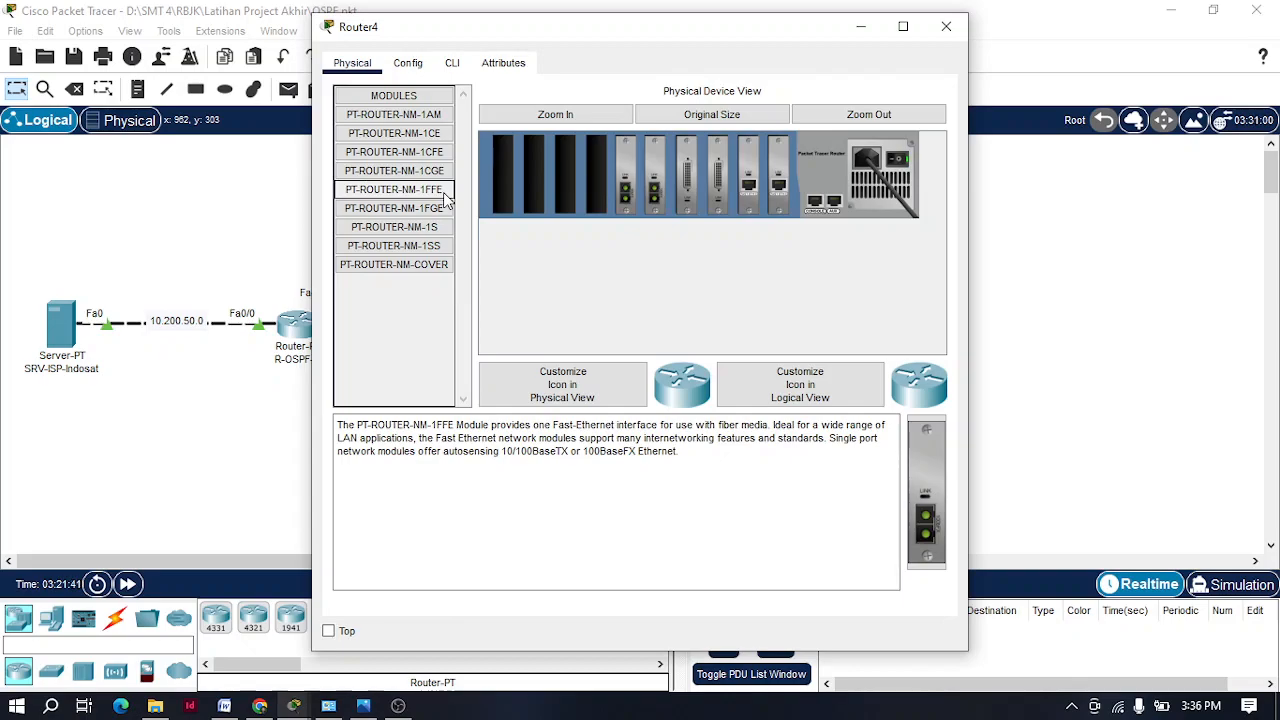
{"action": "left_click_drag", "start_coordinate": [452, 18], "coordinate": [667, 26]}
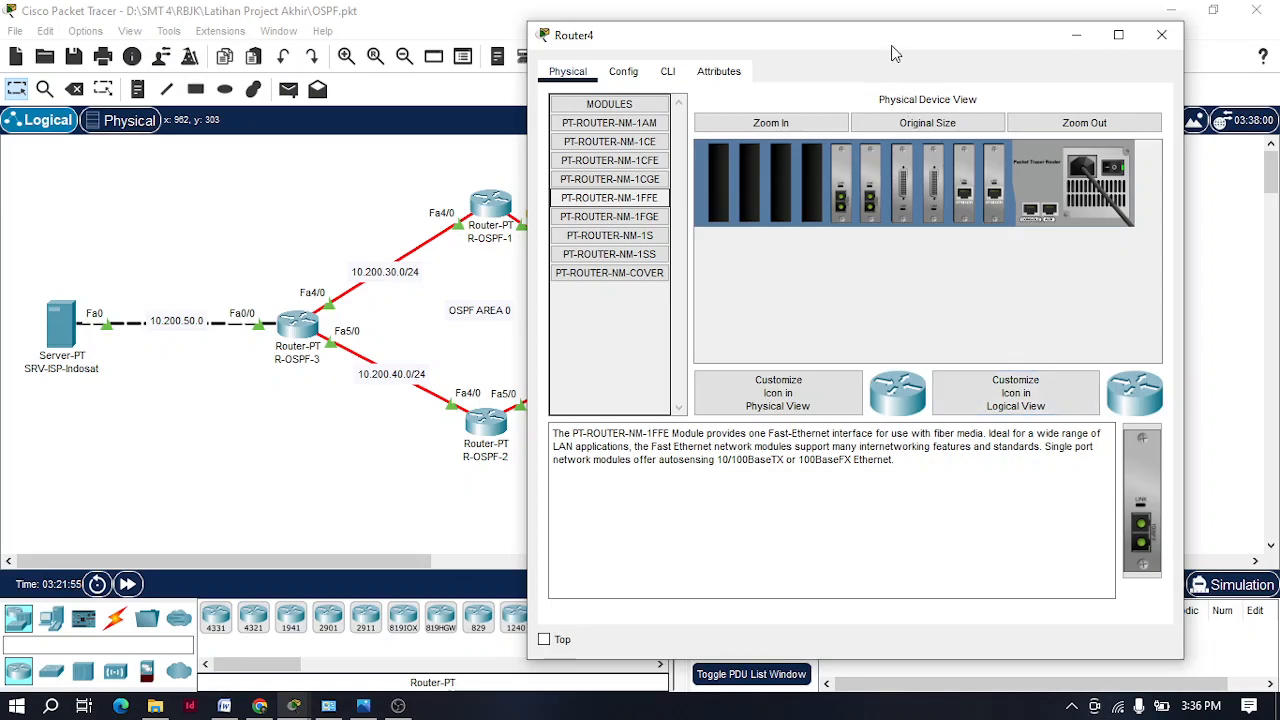
{"action": "left_click_drag", "start_coordinate": [894, 50], "coordinate": [789, 54]}
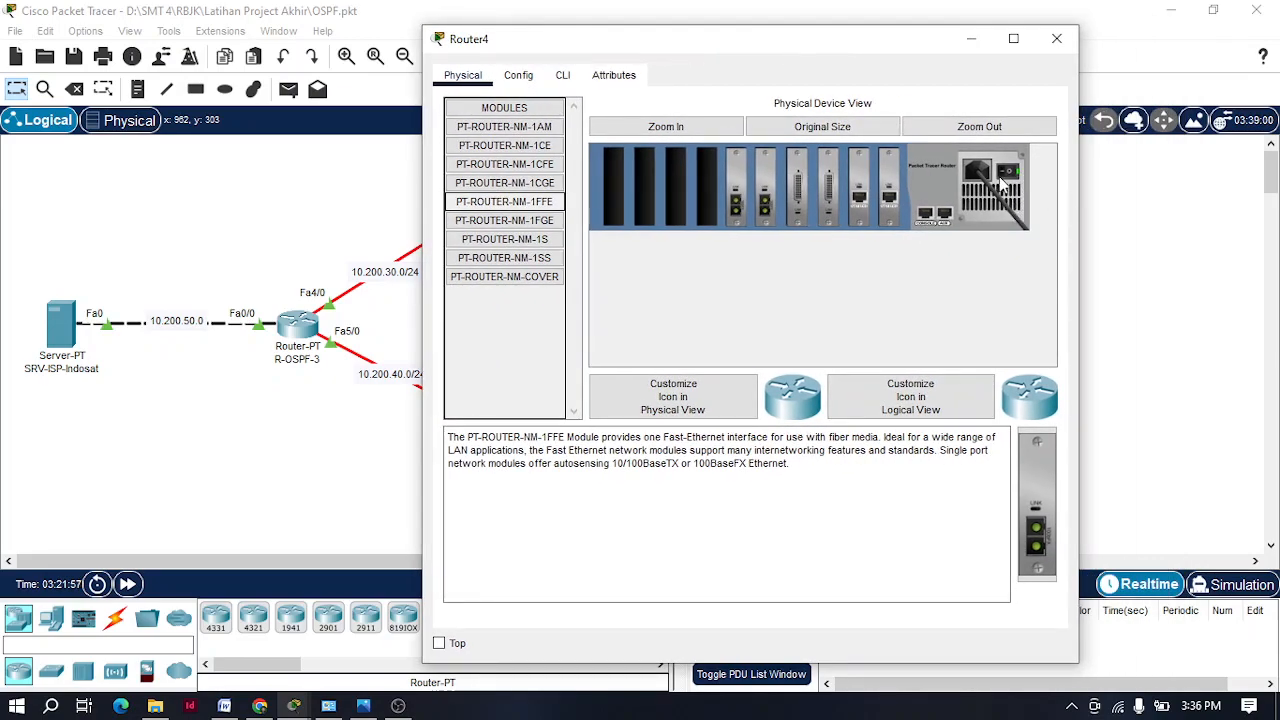
Step: Power off Router4, install two PT-ROUTER-NM-1FFE modules in its empty slots, and power it back on
{"action": "left_click", "coordinate": [1000, 183]}
{"action": "left_click_drag", "start_coordinate": [504, 201], "coordinate": [709, 187]}
{"action": "left_click_drag", "start_coordinate": [547, 206], "coordinate": [672, 193]}
{"action": "left_click", "coordinate": [1013, 178]}
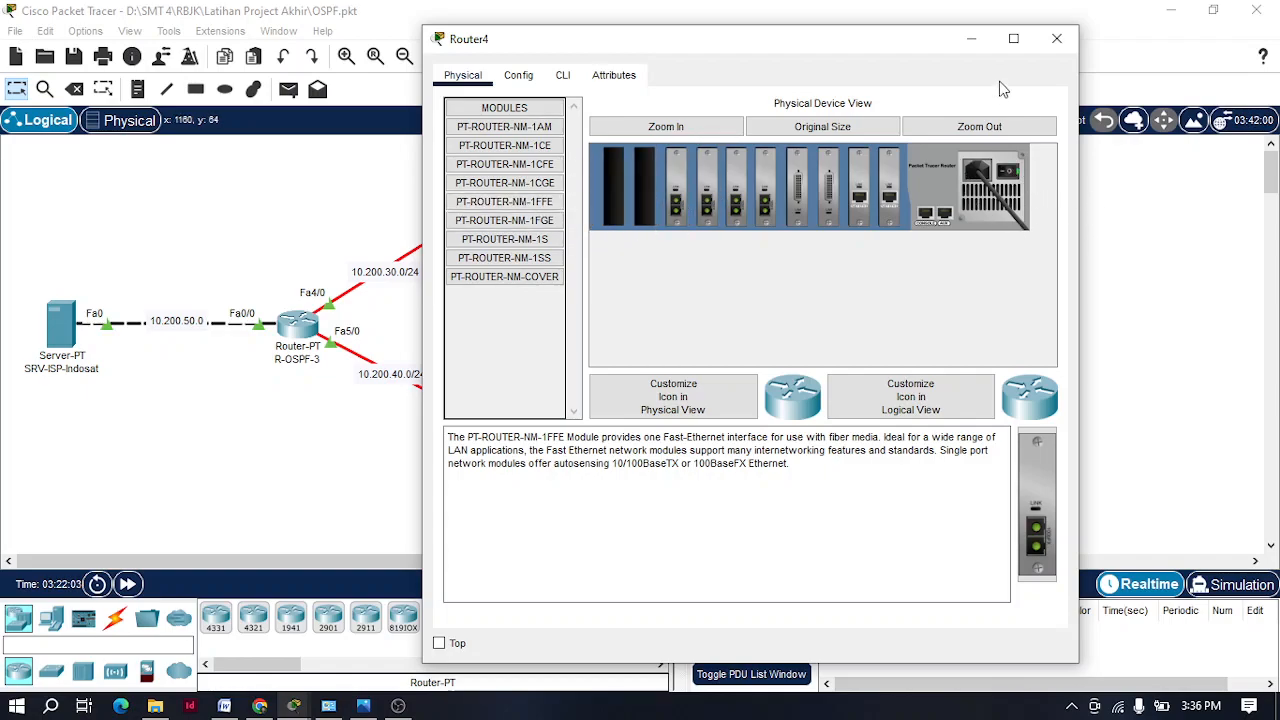
{"action": "left_click", "coordinate": [966, 40]}
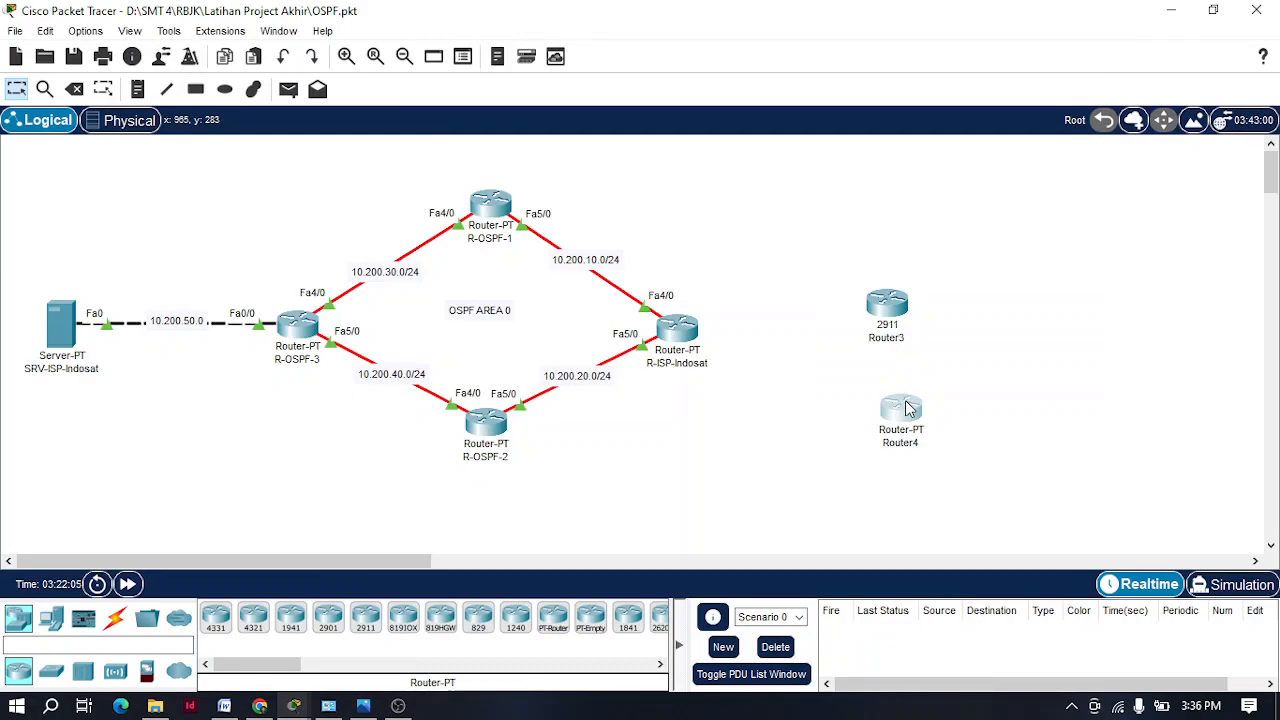
Step: Try to connect Router4's FastEthernet5/0 port to GigabitEthernet0/1 on the 2911 router with a fiber cable
{"action": "mouse_move", "coordinate": [907, 408]}
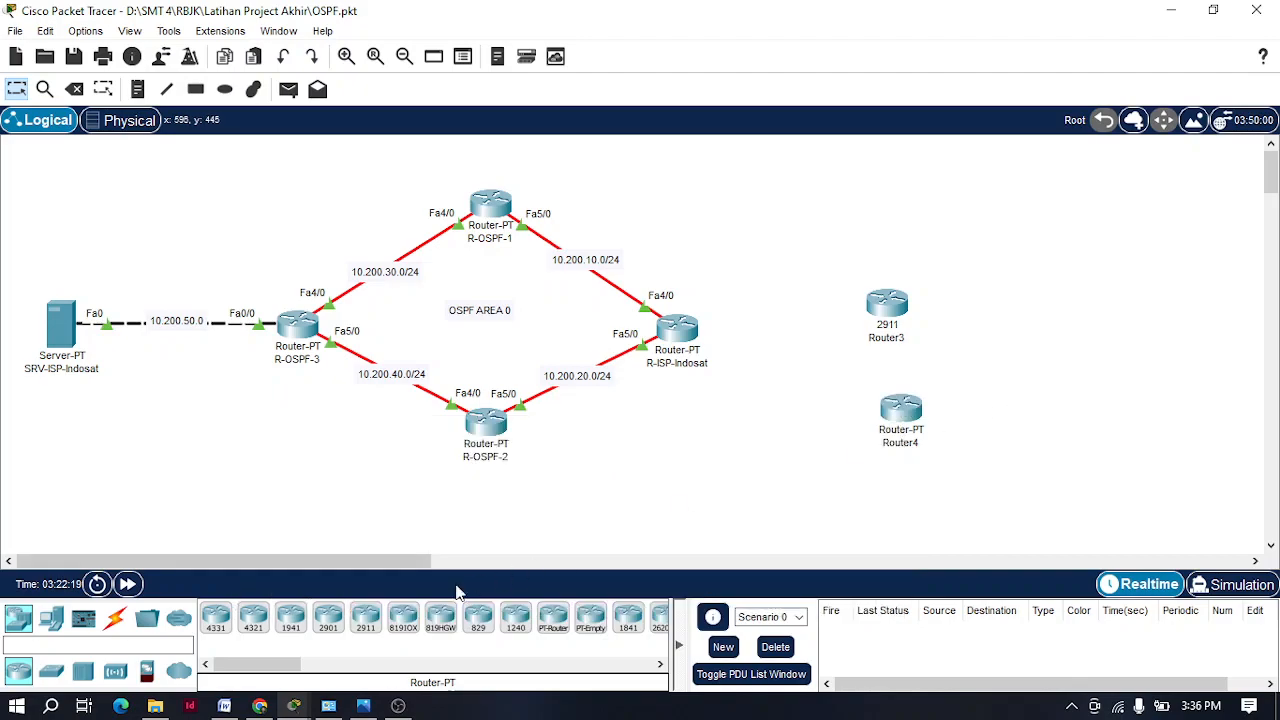
{"action": "left_click", "coordinate": [115, 618]}
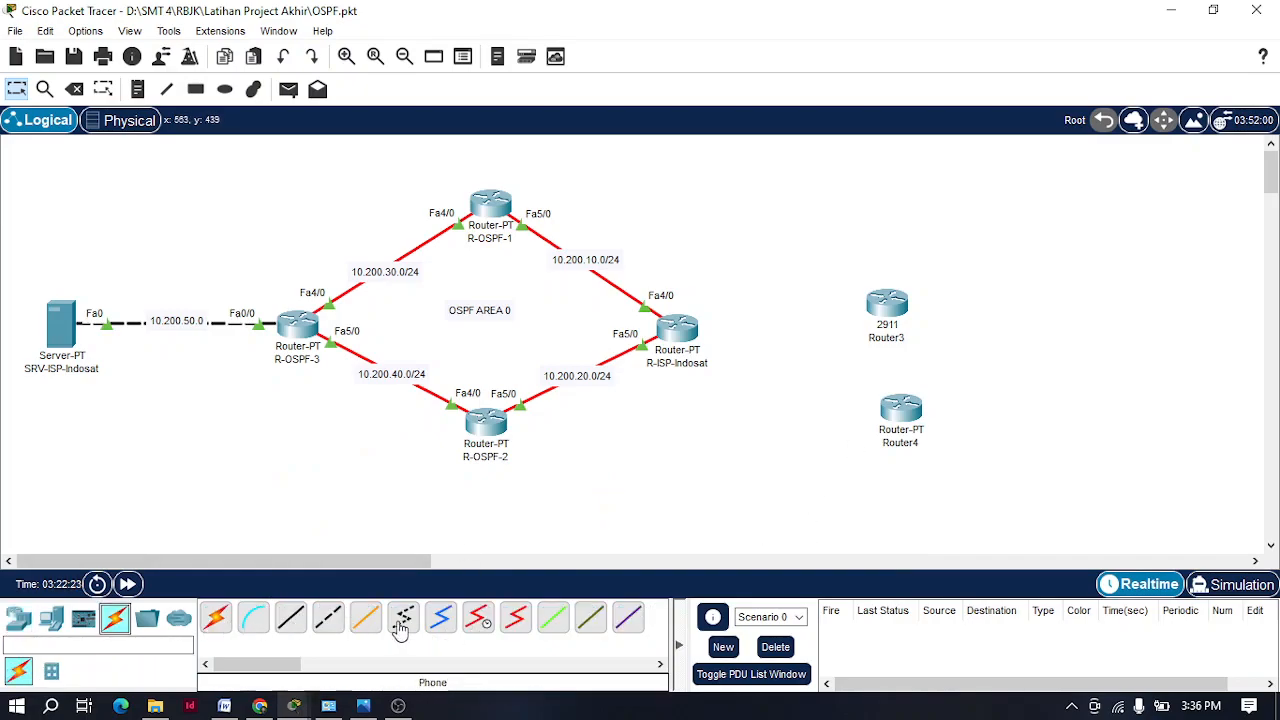
{"action": "left_click", "coordinate": [366, 626]}
{"action": "left_click", "coordinate": [903, 410]}
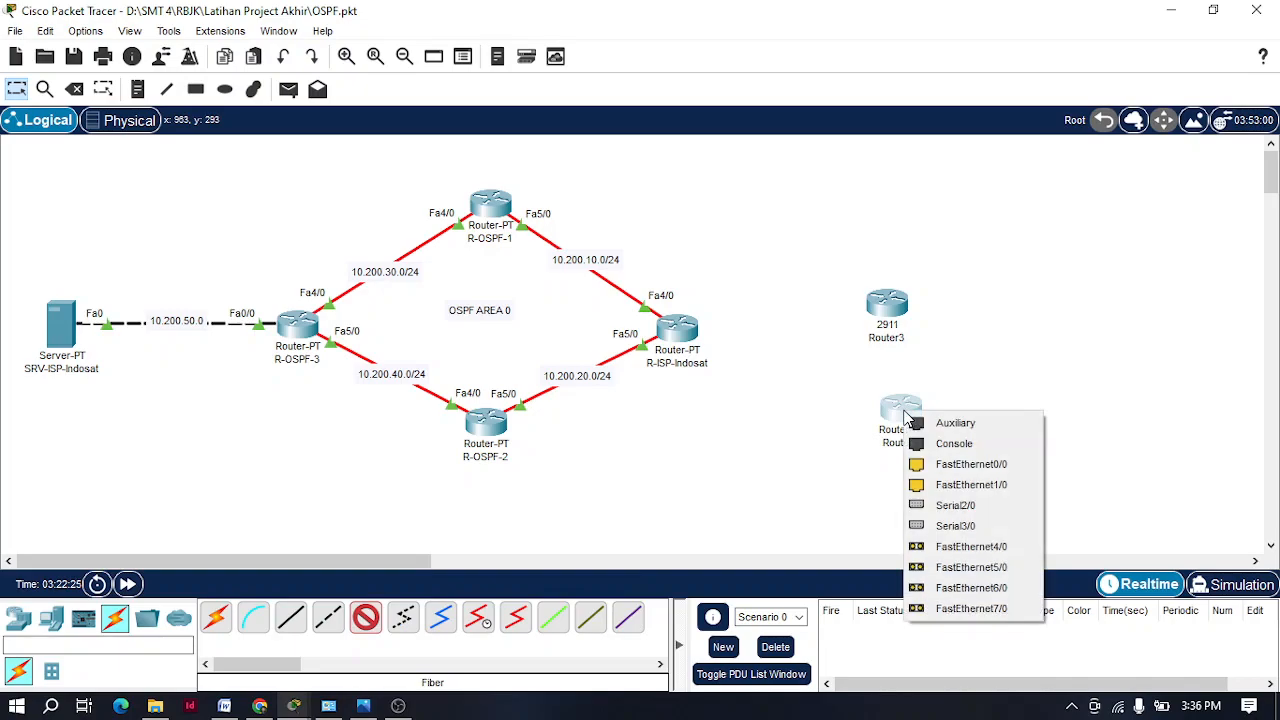
{"action": "left_click", "coordinate": [986, 564]}
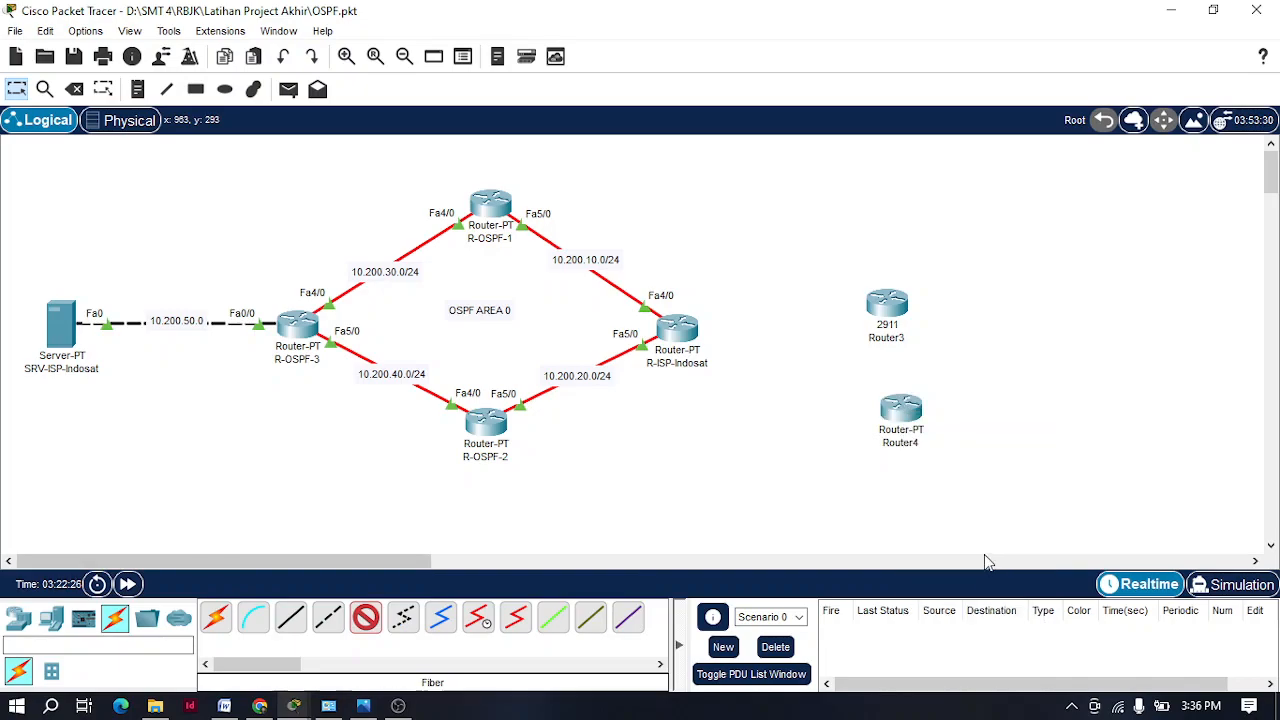
{"action": "left_click", "coordinate": [898, 307]}
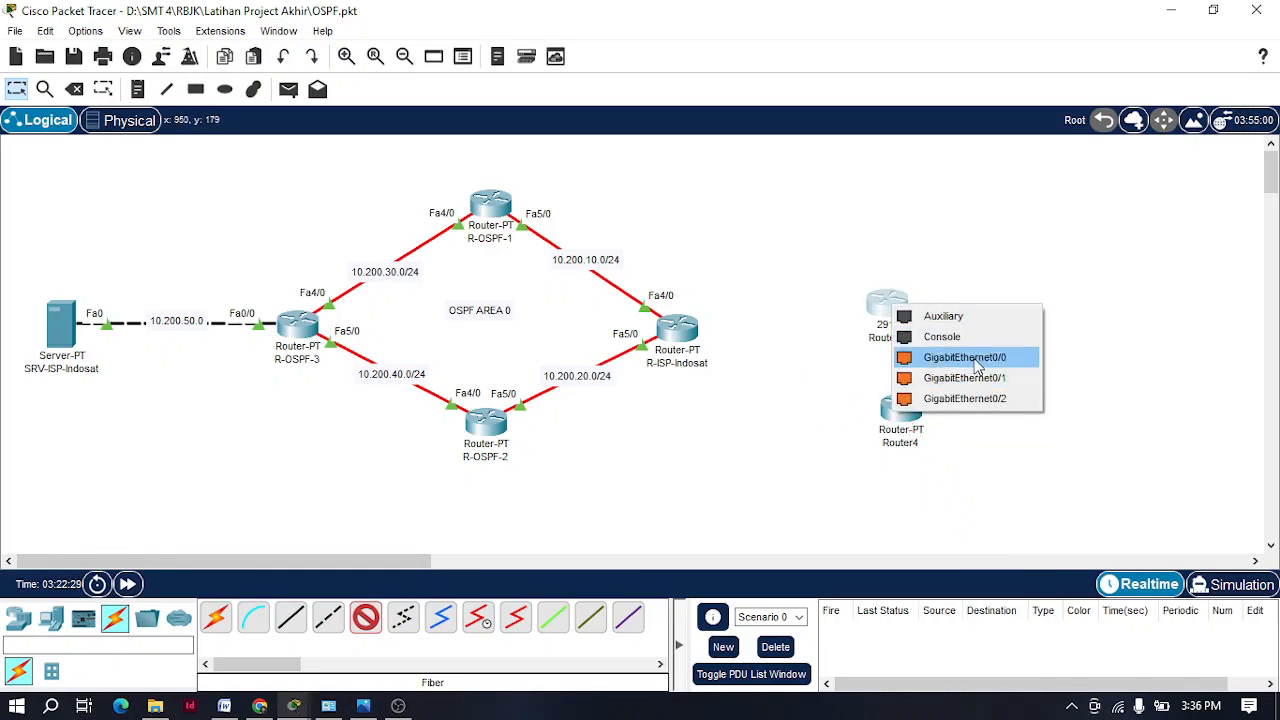
{"action": "left_click", "coordinate": [968, 378]}
{"action": "left_click", "coordinate": [737, 379]}
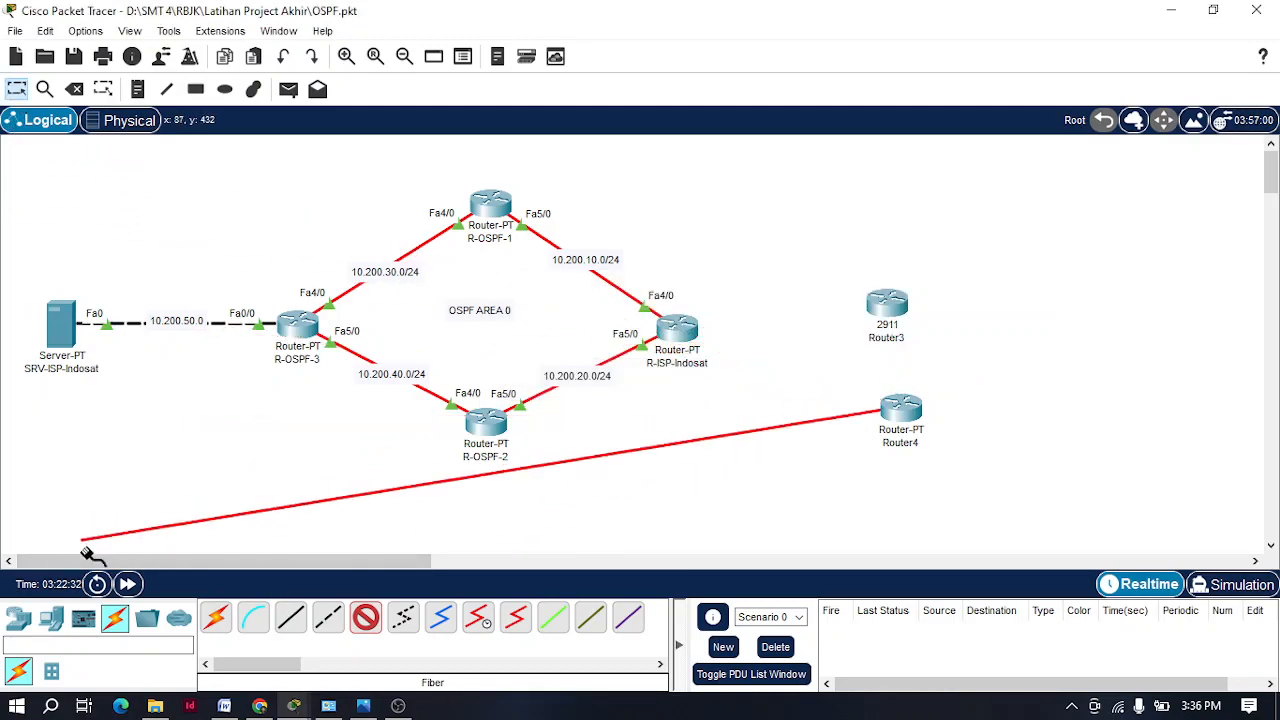
Step: Abandon the pending fiber cable and place an ISR4331 router below Router4
{"action": "left_click", "coordinate": [18, 618]}
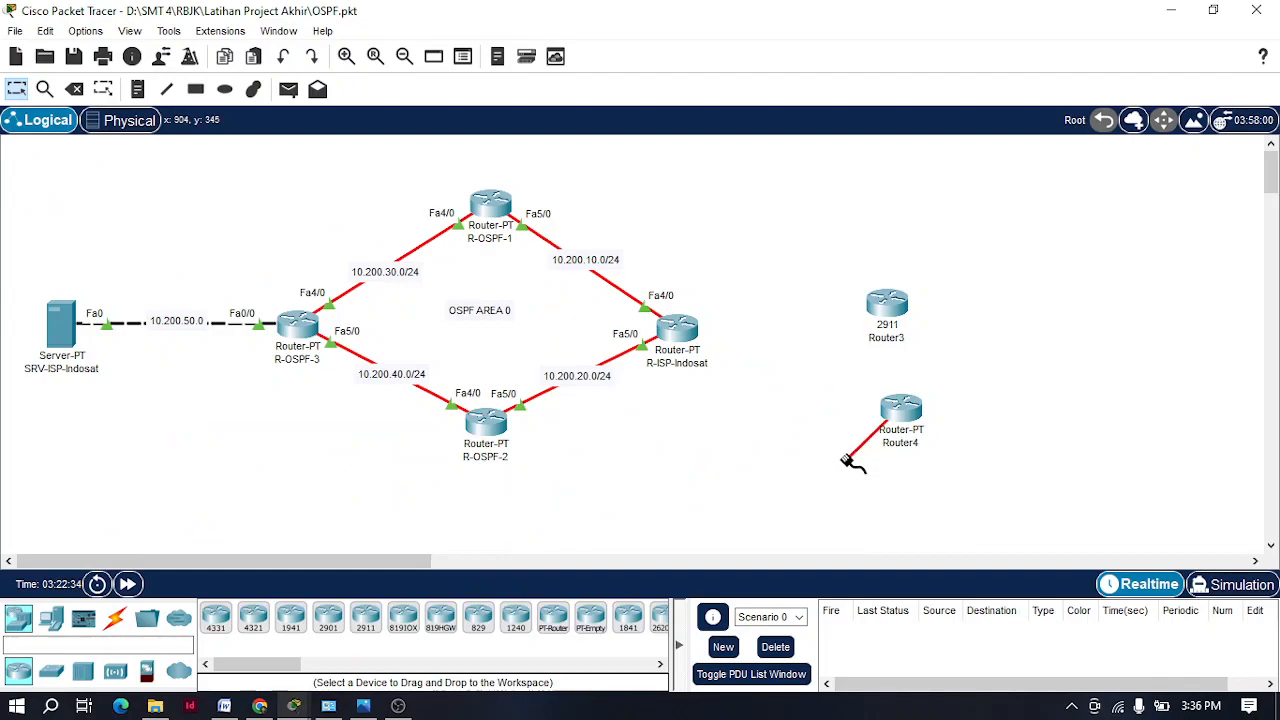
{"action": "left_click", "coordinate": [882, 413]}
{"action": "left_click", "coordinate": [718, 443]}
{"action": "left_click", "coordinate": [218, 624]}
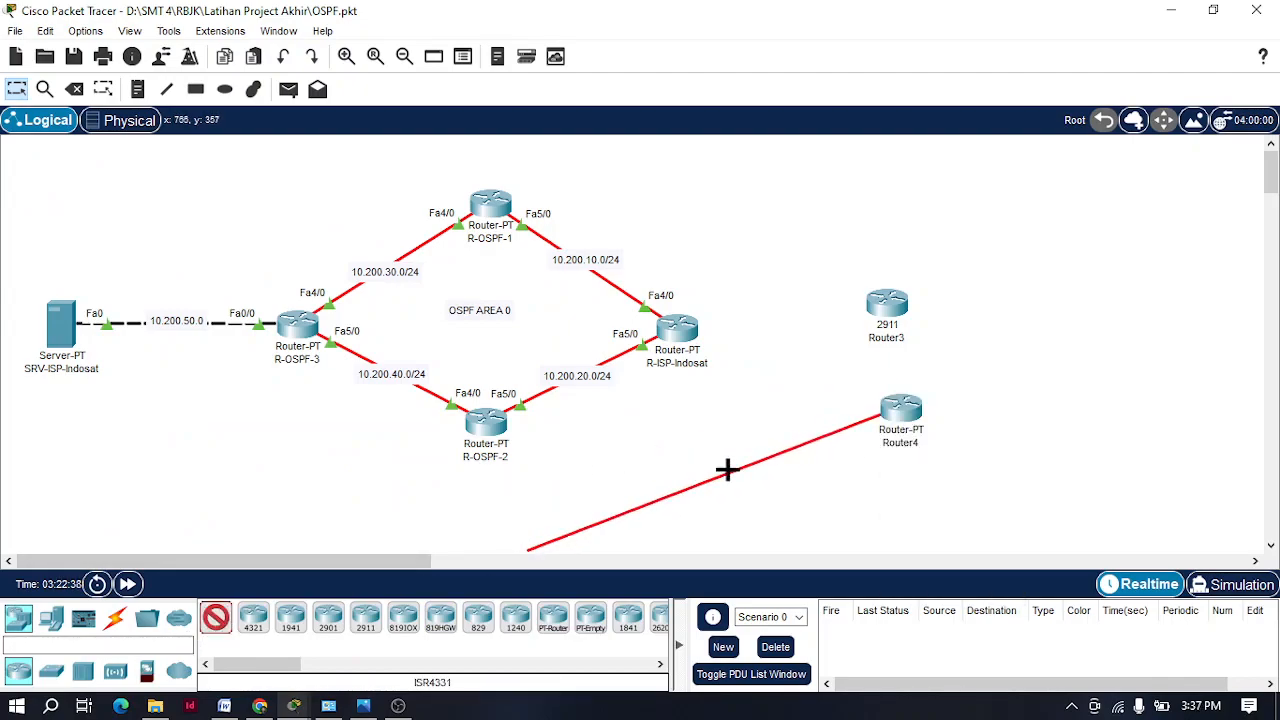
{"action": "left_click", "coordinate": [831, 489]}
Step: Delete the ISR4331, 2911 and Router-PT trial routers beside the OSPF topology, and return to the selection tool
{"action": "left_click", "coordinate": [74, 89]}
{"action": "left_click", "coordinate": [74, 89]}
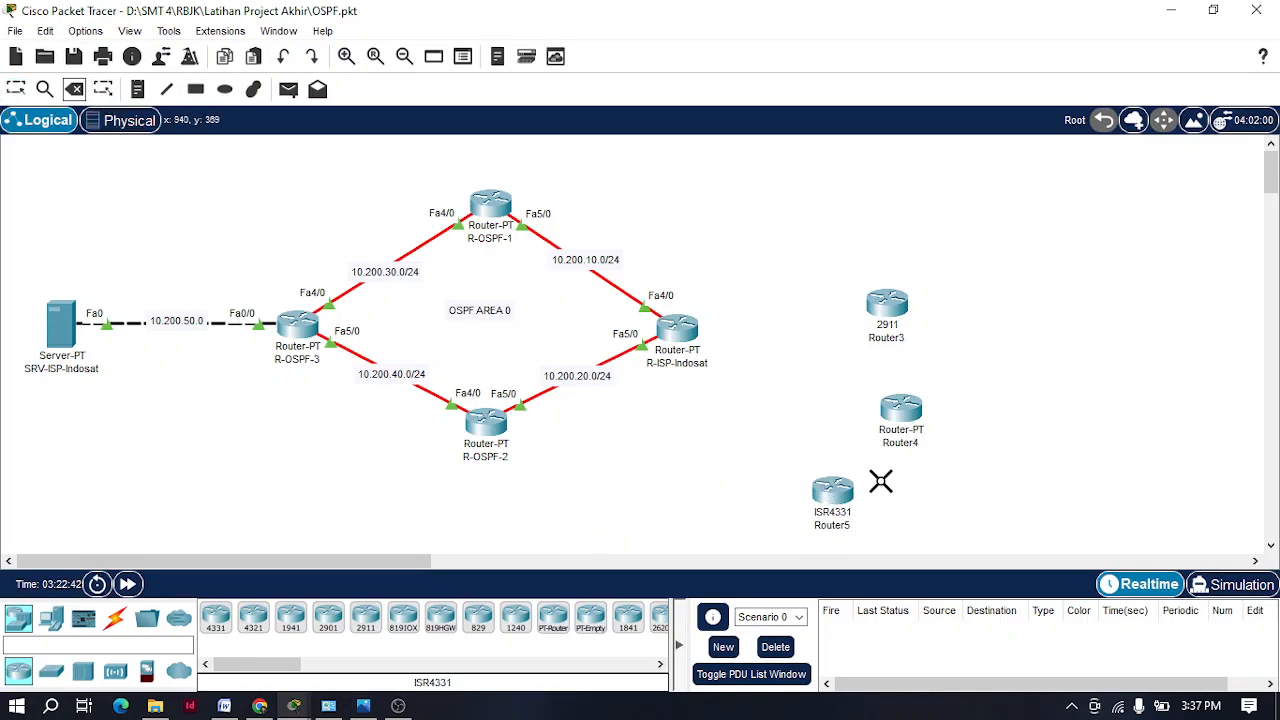
{"action": "left_click", "coordinate": [832, 492]}
{"action": "left_click", "coordinate": [623, 377]}
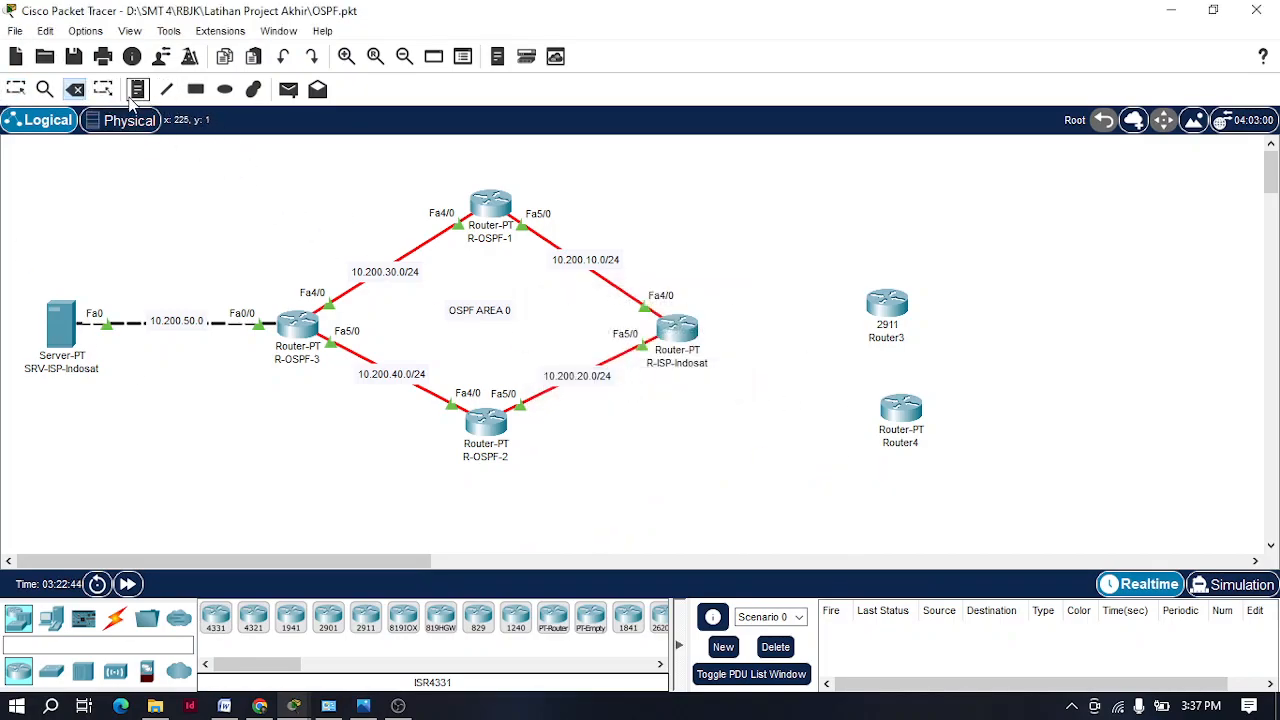
{"action": "left_click", "coordinate": [889, 305]}
{"action": "left_click", "coordinate": [615, 378]}
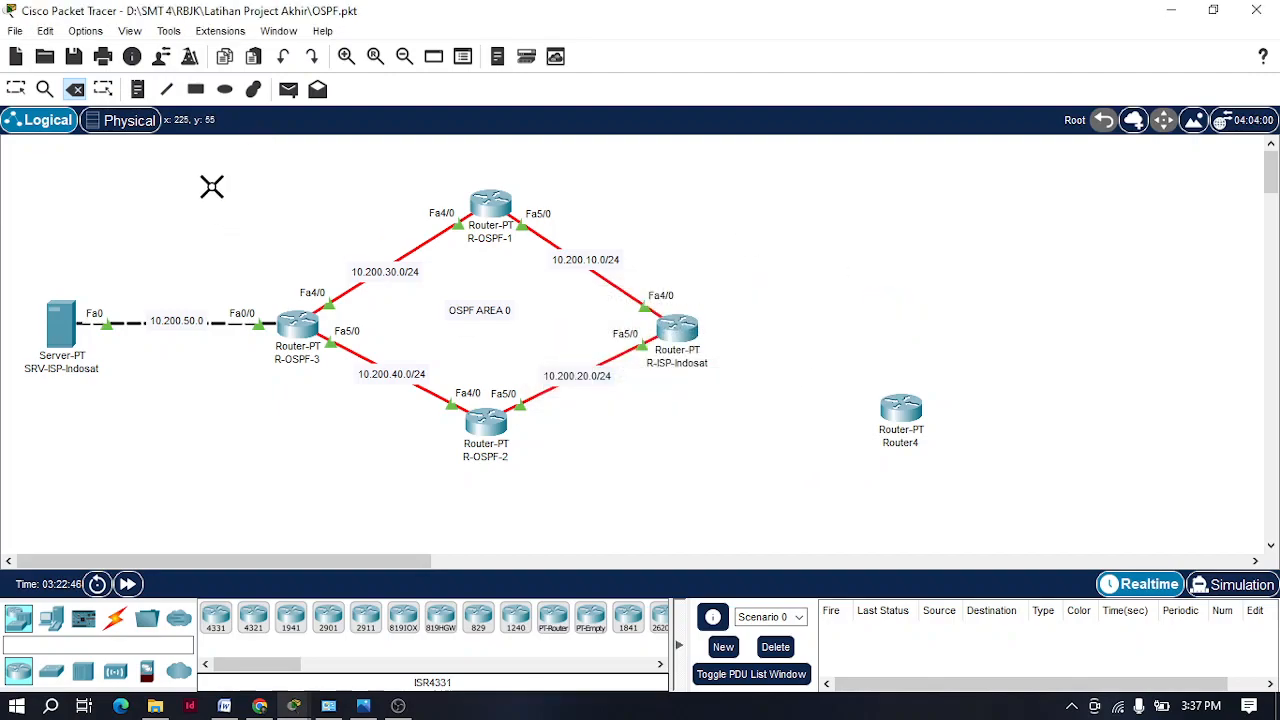
{"action": "left_click", "coordinate": [902, 410]}
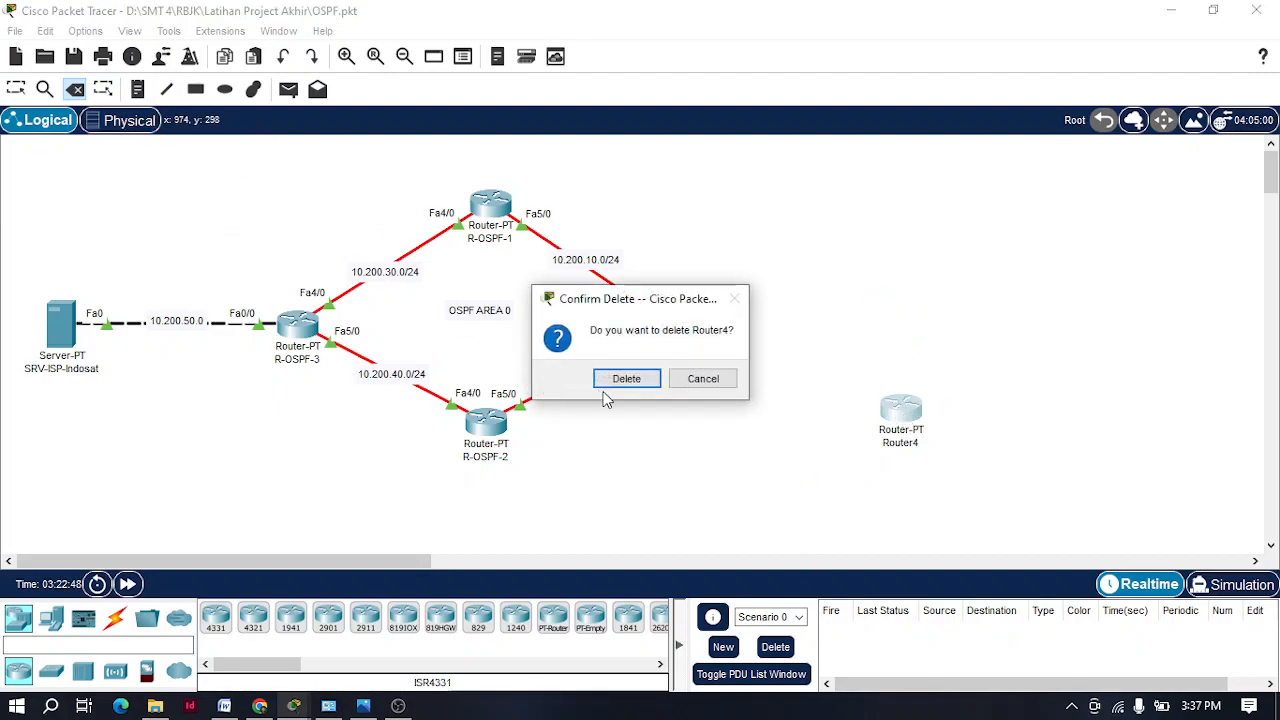
{"action": "left_click", "coordinate": [606, 379]}
{"action": "left_click", "coordinate": [15, 90]}
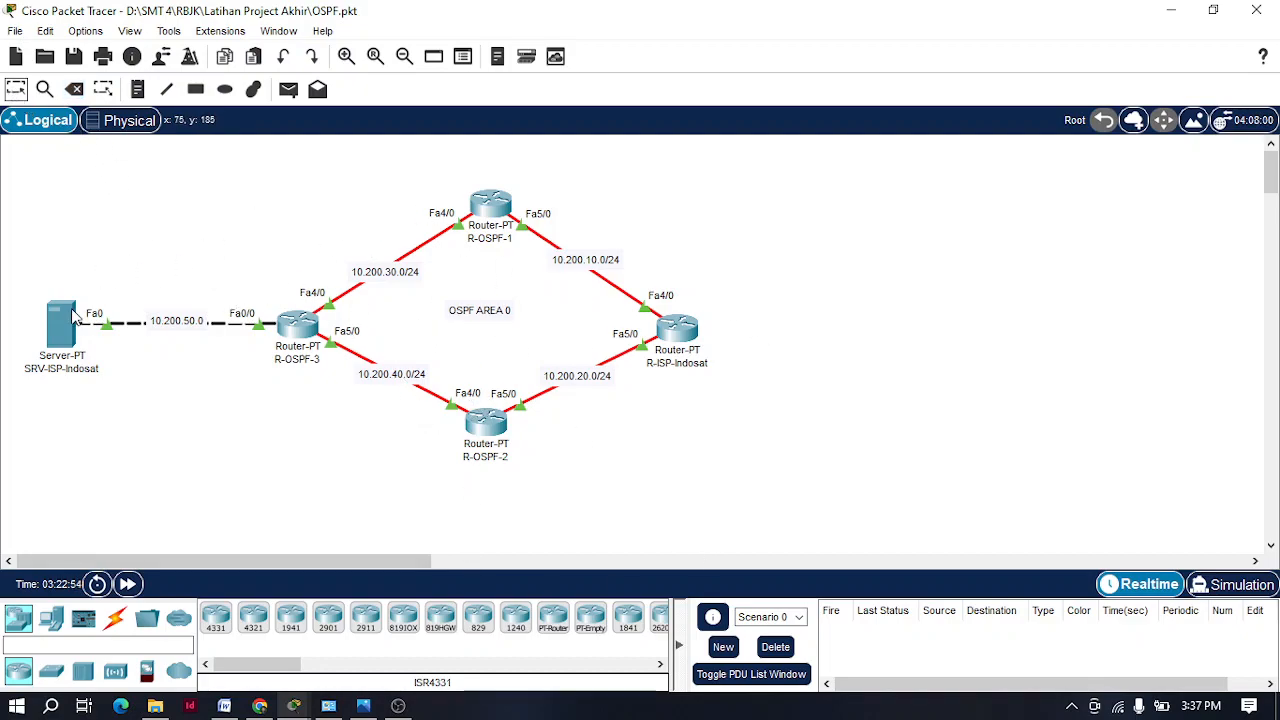
Step: Power off routers R-ISP-Indosat, R-OSPF-1 and R-OSPF-2 in their physical device views
{"action": "left_click", "coordinate": [686, 338]}
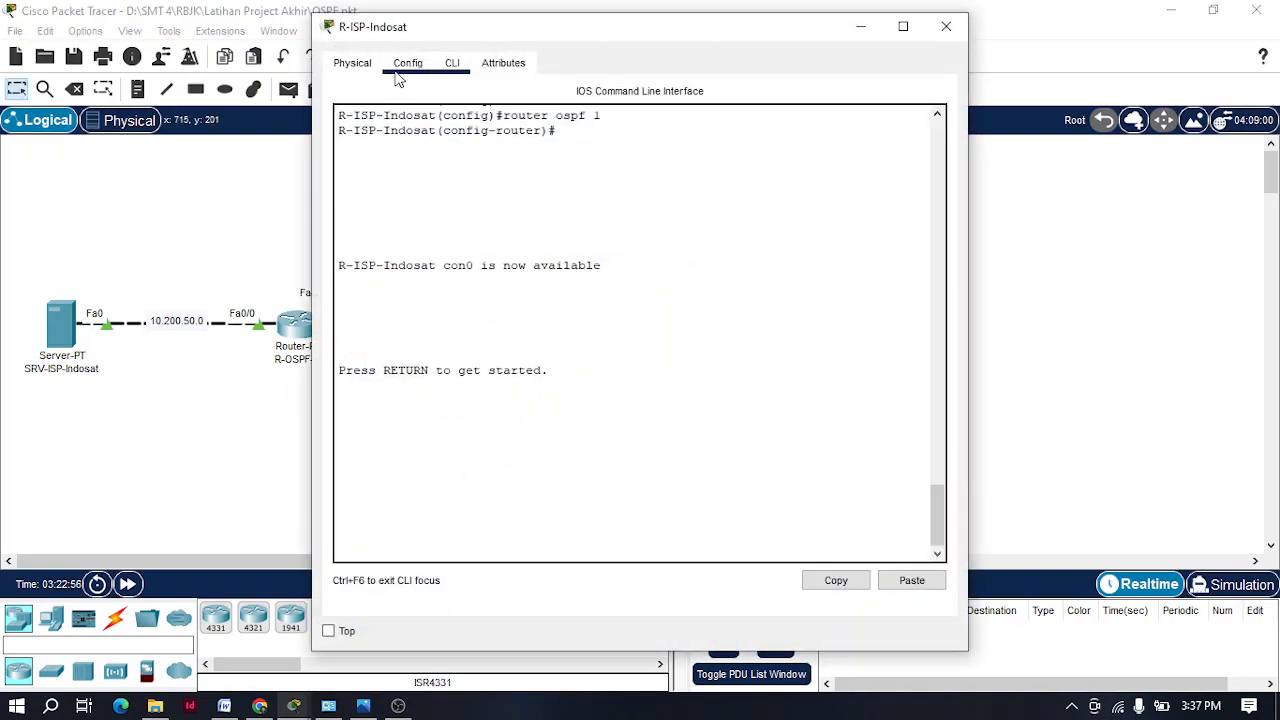
{"action": "left_click", "coordinate": [352, 62]}
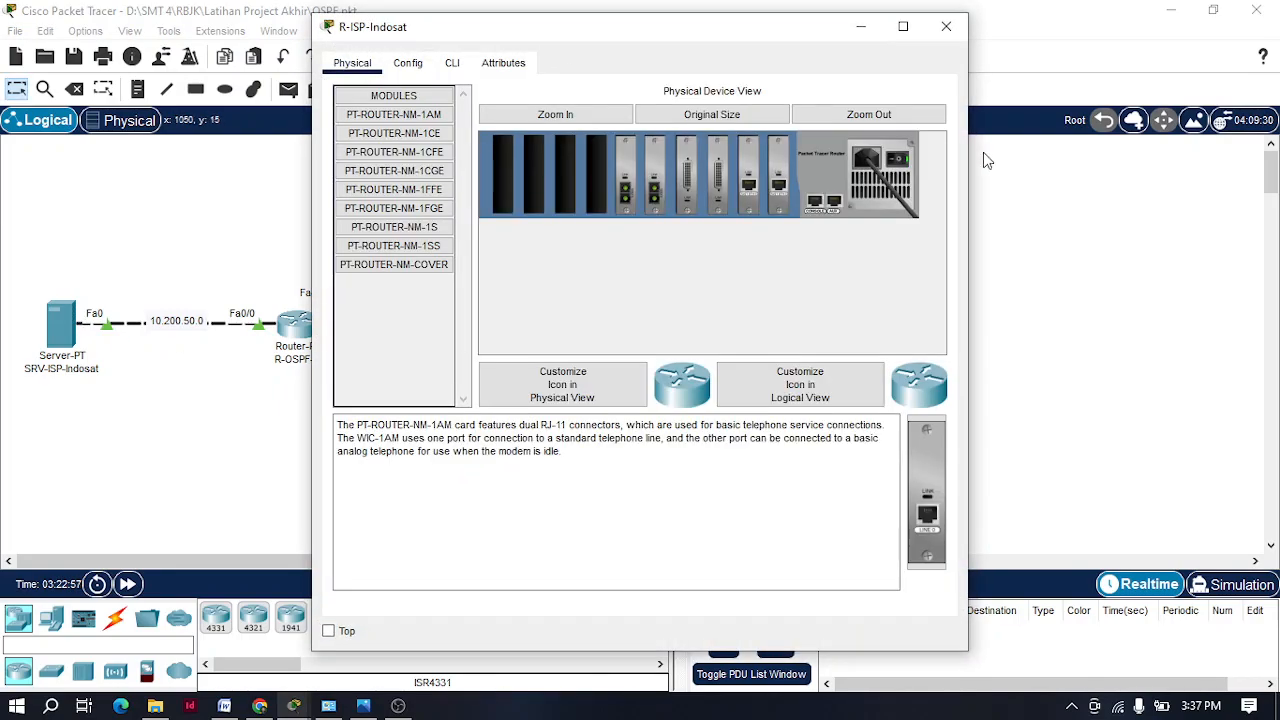
{"action": "left_click", "coordinate": [946, 26]}
{"action": "left_click", "coordinate": [490, 203]}
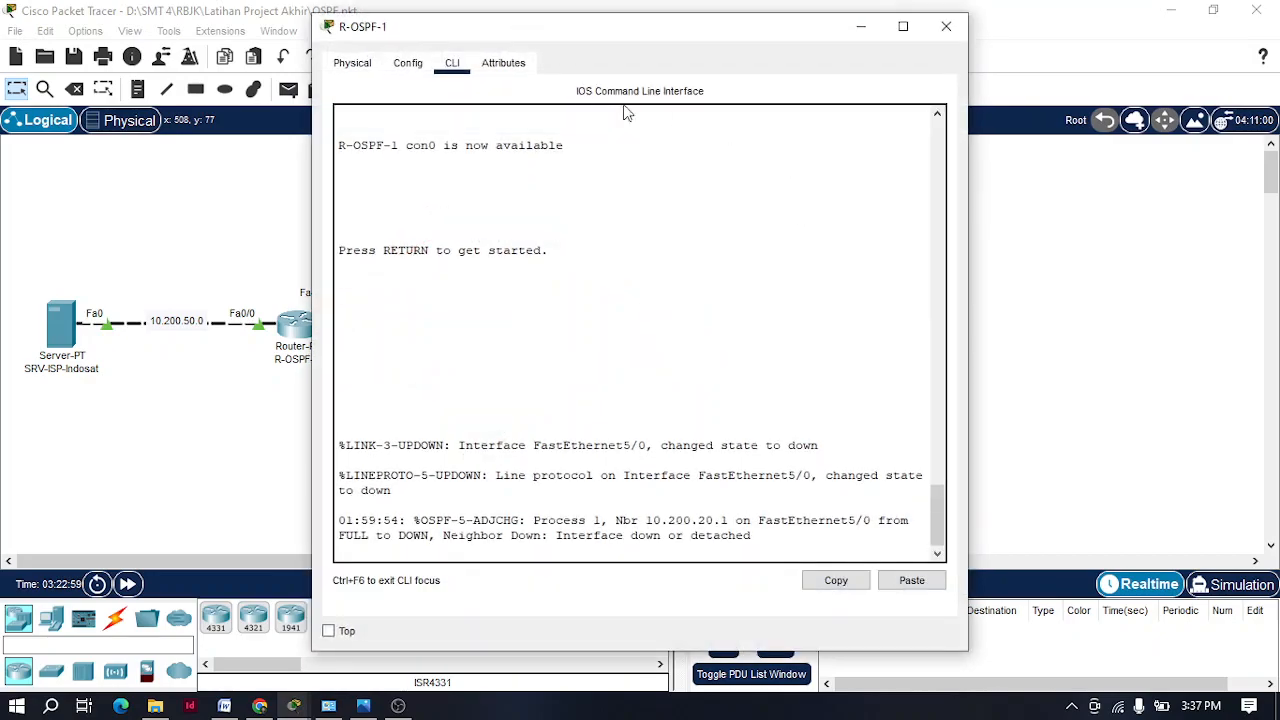
{"action": "left_click", "coordinate": [352, 62]}
{"action": "left_click", "coordinate": [946, 26]}
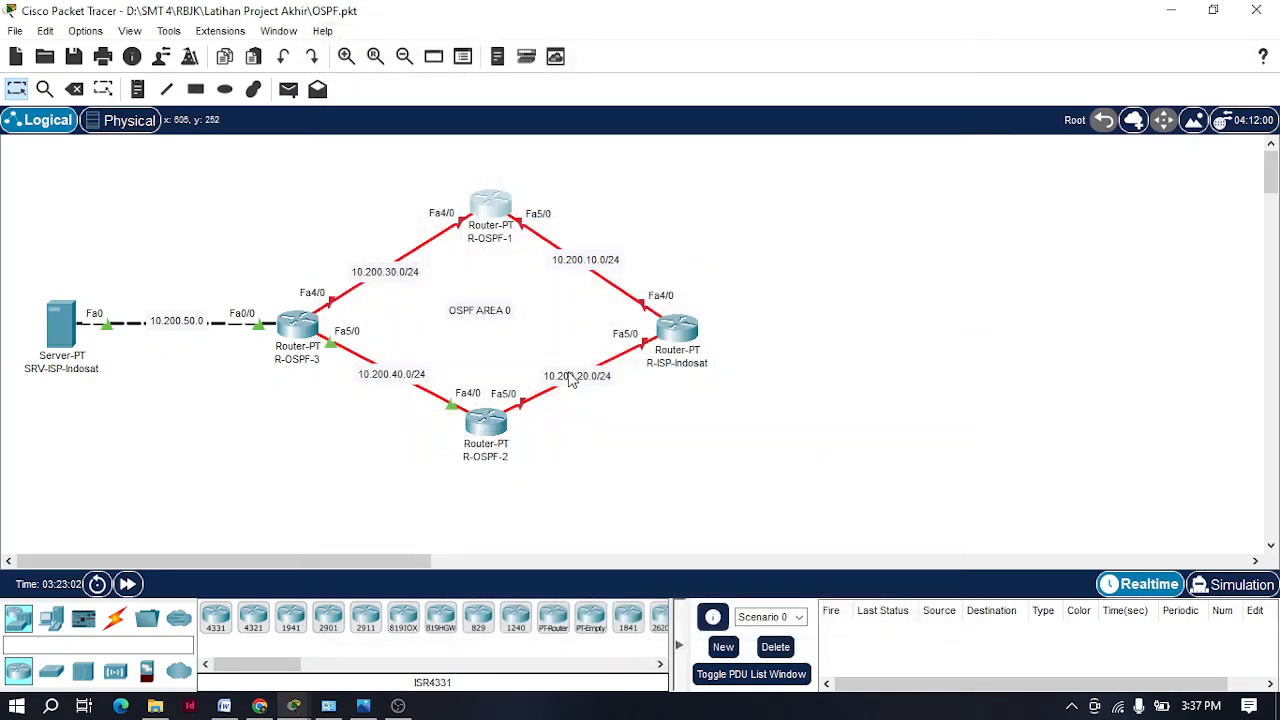
{"action": "left_click", "coordinate": [486, 422]}
{"action": "left_click", "coordinate": [352, 62]}
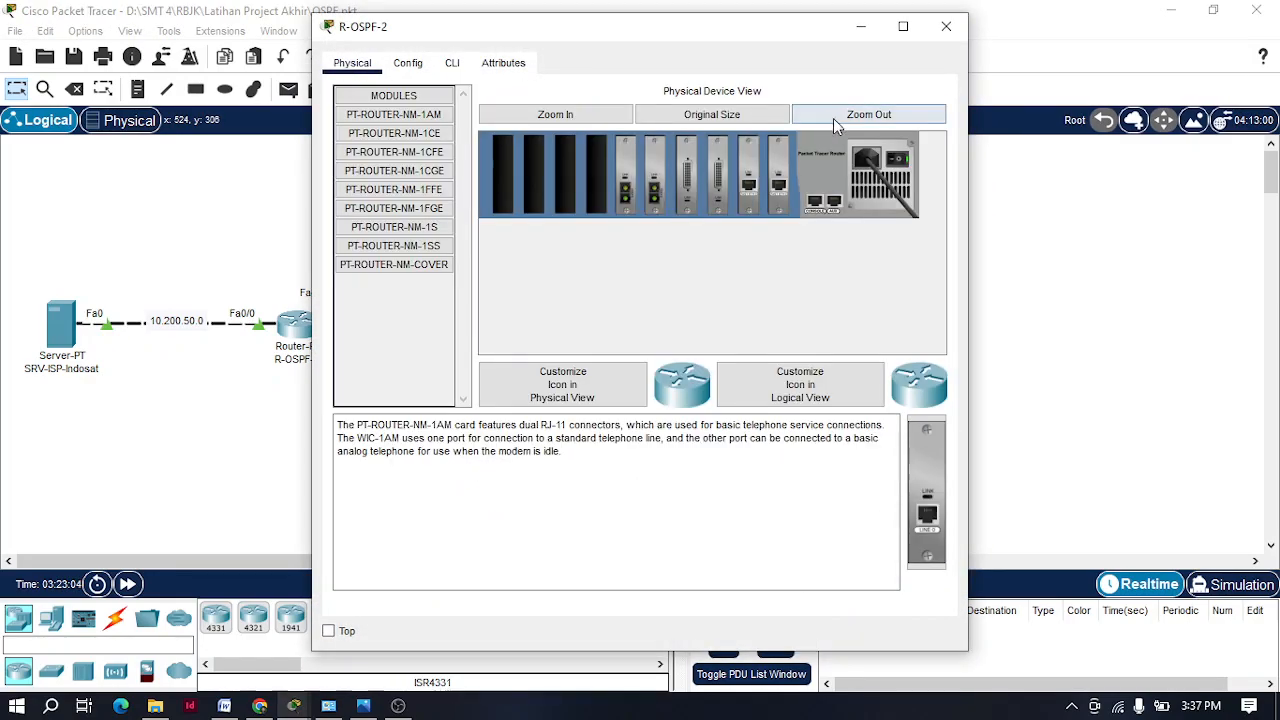
{"action": "left_click", "coordinate": [946, 26]}
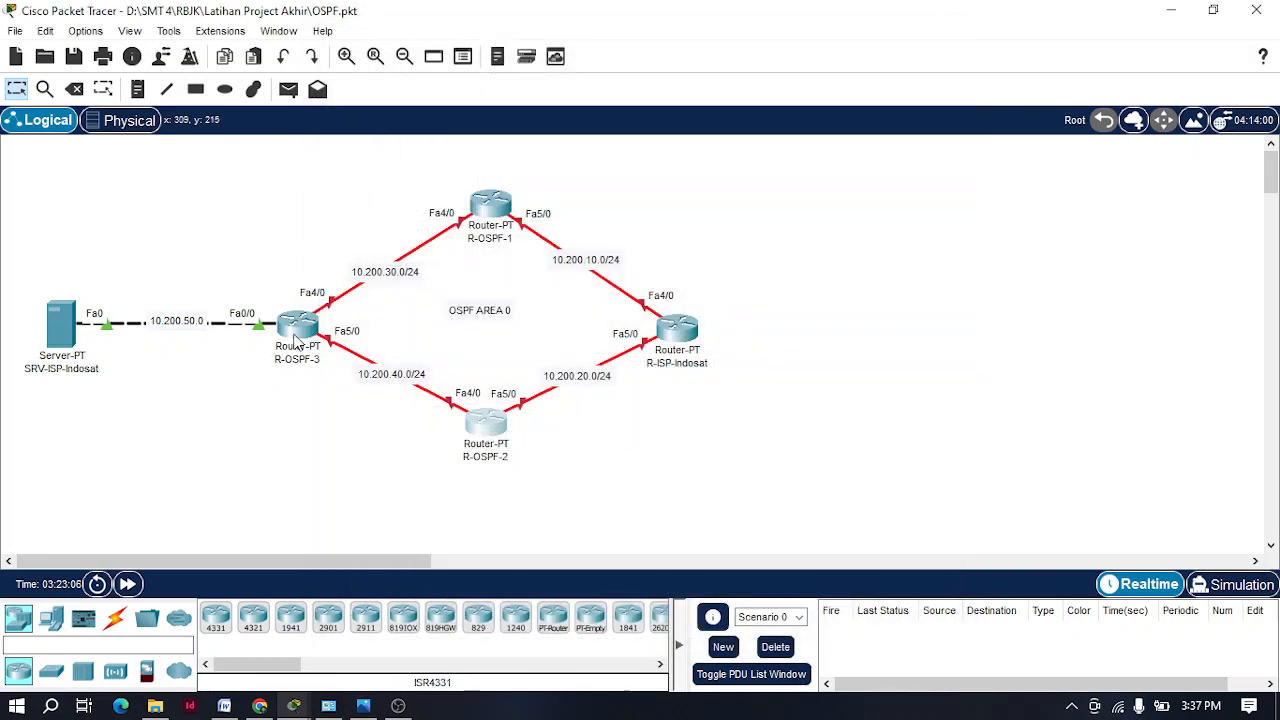
Step: Power-cycle router R-OSPF-3 in its physical device view and close its window
{"action": "left_click", "coordinate": [586, 322]}
{"action": "left_click", "coordinate": [425, 67]}
{"action": "left_click", "coordinate": [363, 65]}
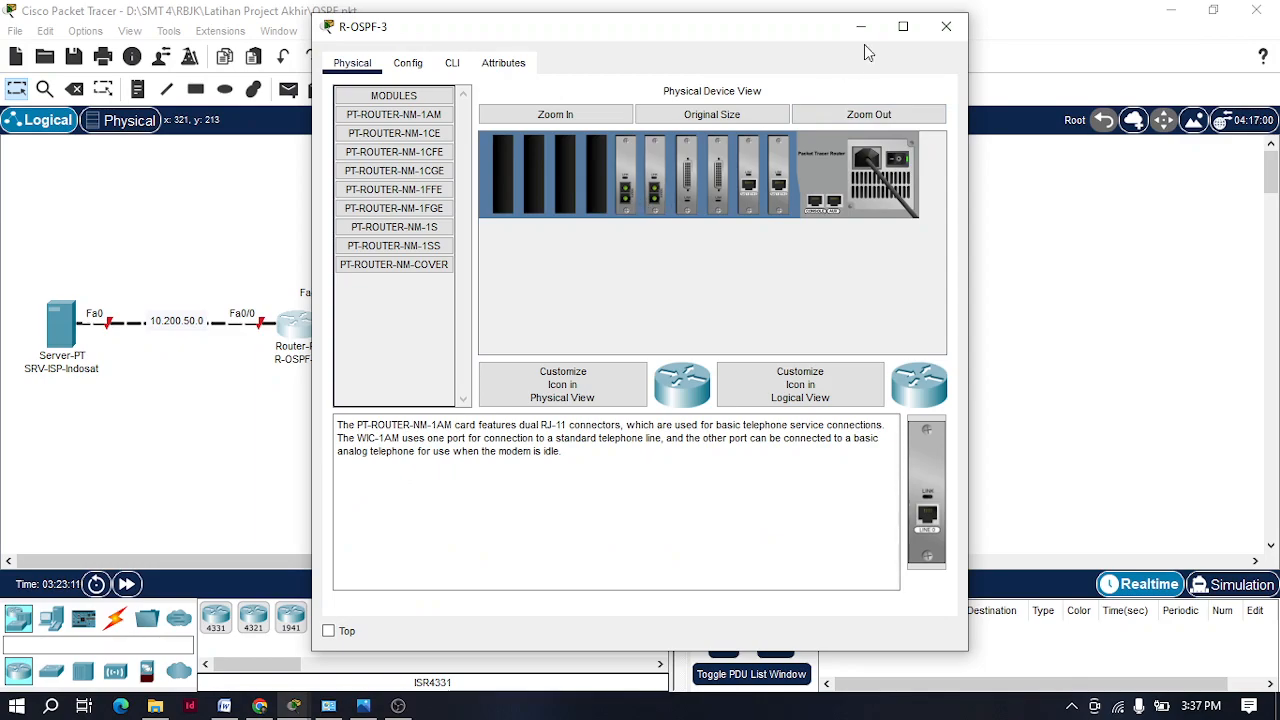
{"action": "left_click", "coordinate": [940, 28]}
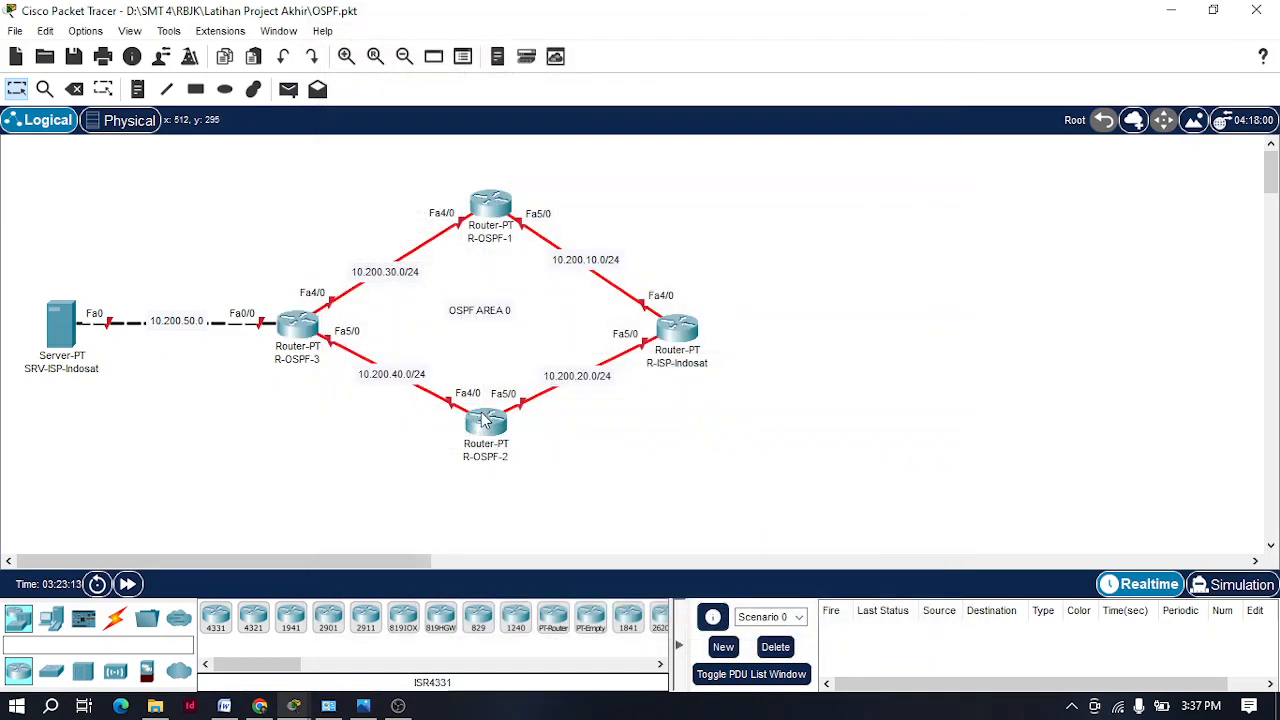
Step: Review the desktop IP configuration of the SRV-ISP-Indosat server
{"action": "mouse_move", "coordinate": [690, 334]}
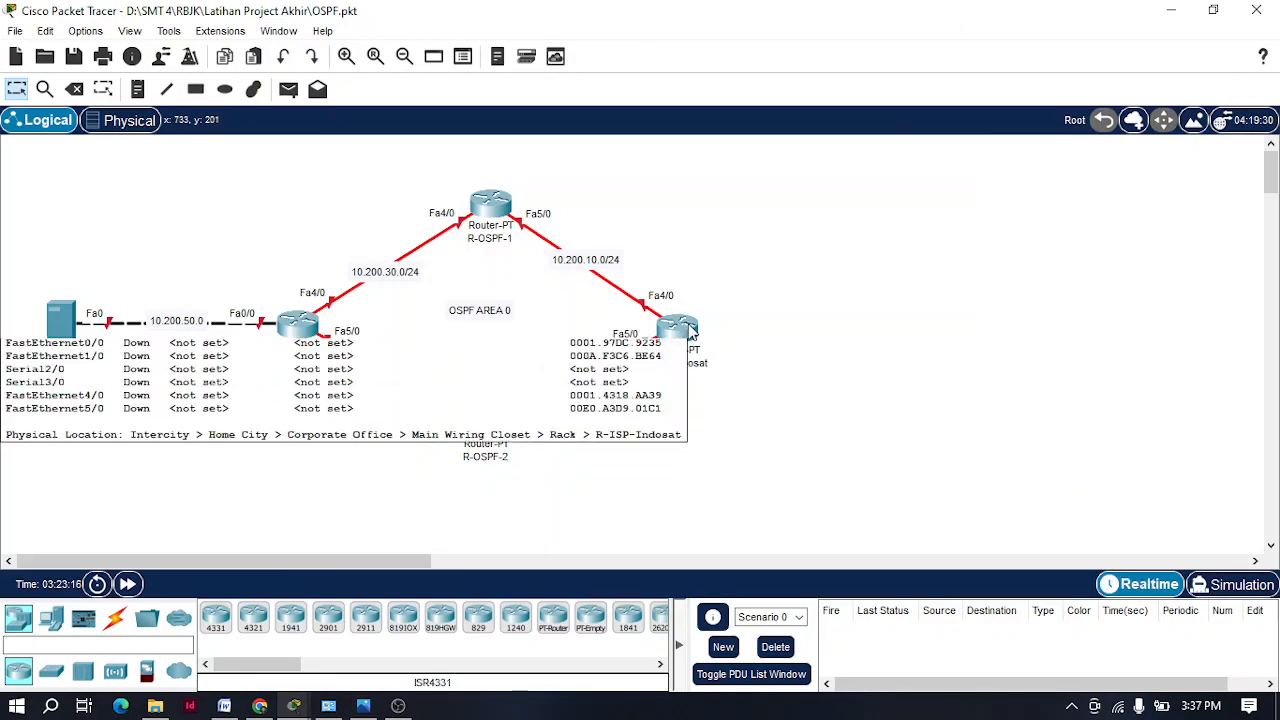
{"action": "left_click", "coordinate": [60, 320]}
{"action": "left_click", "coordinate": [355, 64]}
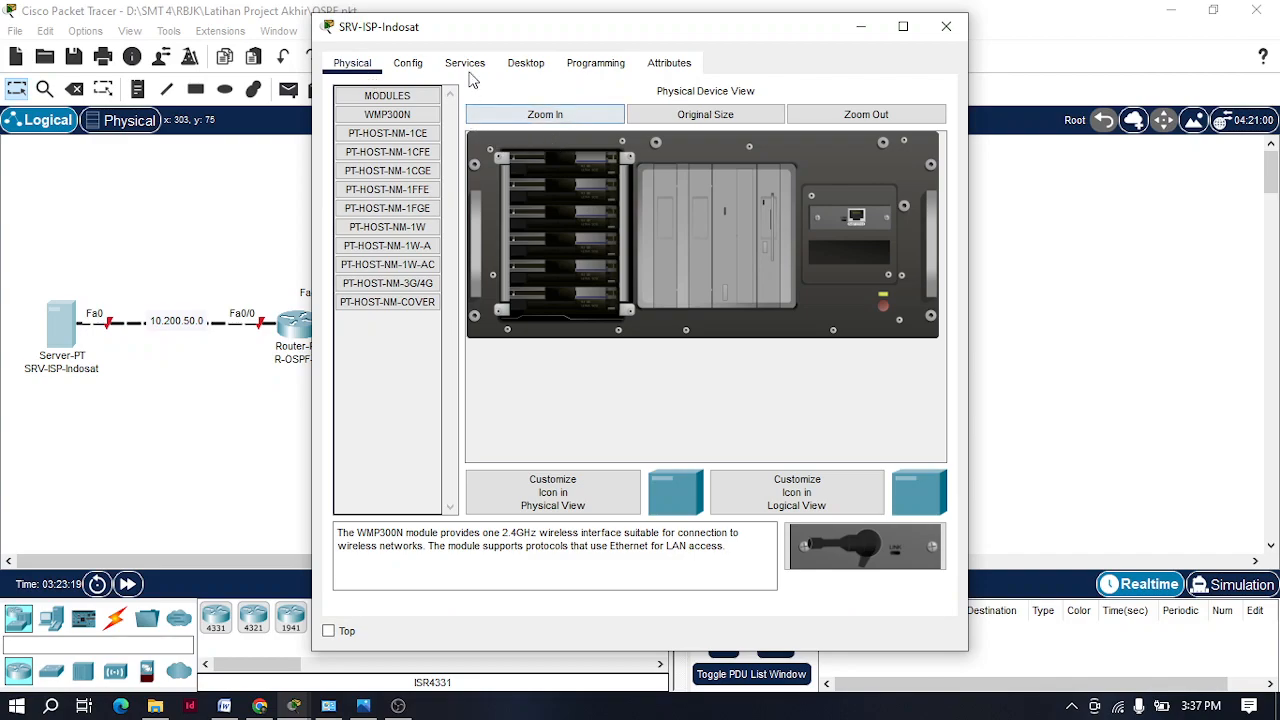
{"action": "left_click", "coordinate": [527, 63]}
{"action": "left_click", "coordinate": [399, 153]}
{"action": "left_click", "coordinate": [375, 145]}
{"action": "left_click", "coordinate": [572, 145]}
{"action": "left_click", "coordinate": [946, 26]}
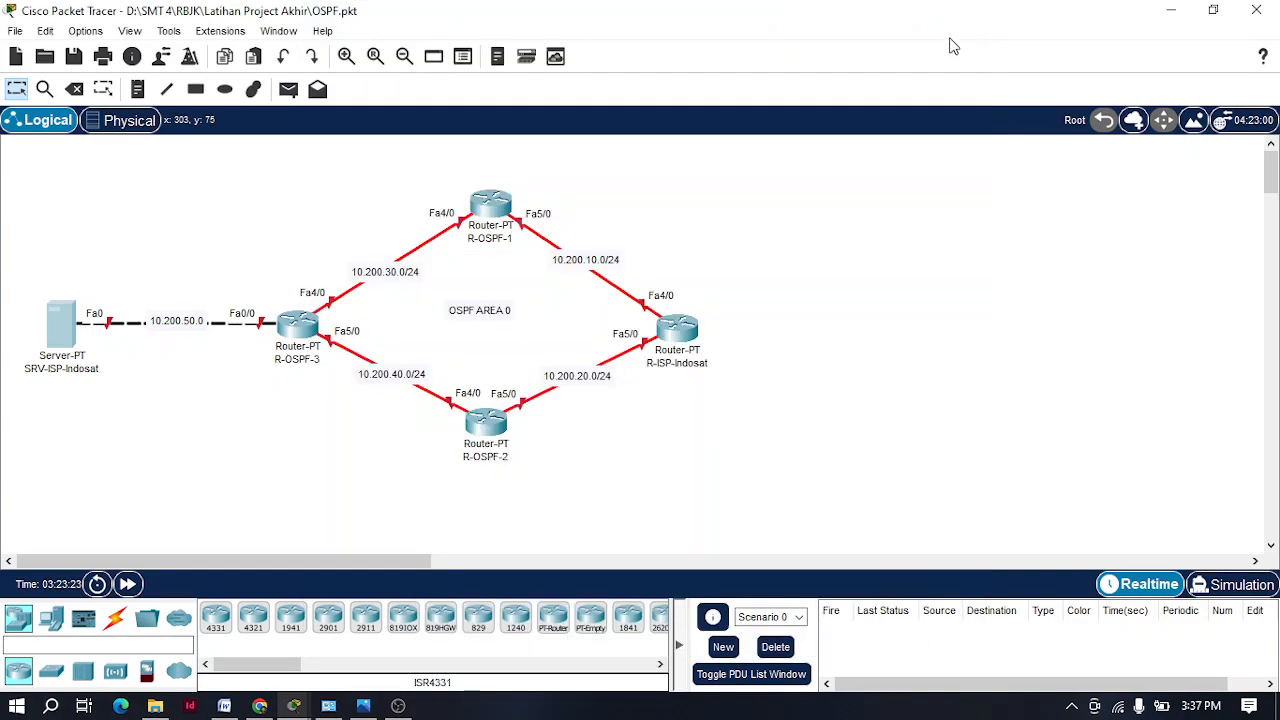
Step: Open the command line of router R-ISP-Indosat beside the topology and answer no to the initial configuration dialog
{"action": "left_click_drag", "start_coordinate": [306, 561], "coordinate": [306, 523]}
{"action": "left_click", "coordinate": [698, 330]}
{"action": "left_click_drag", "start_coordinate": [551, 38], "coordinate": [945, 50]}
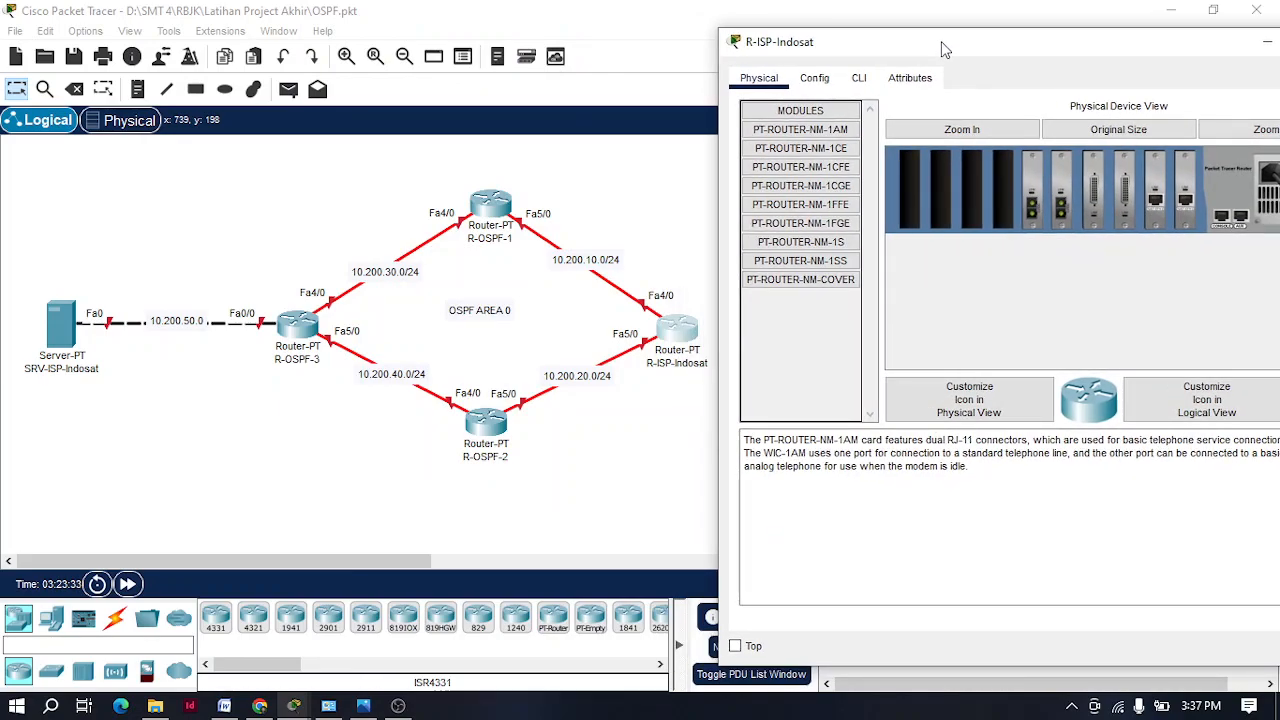
{"action": "left_click_drag", "start_coordinate": [942, 43], "coordinate": [861, 28]}
{"action": "left_click_drag", "start_coordinate": [375, 565], "coordinate": [469, 568]}
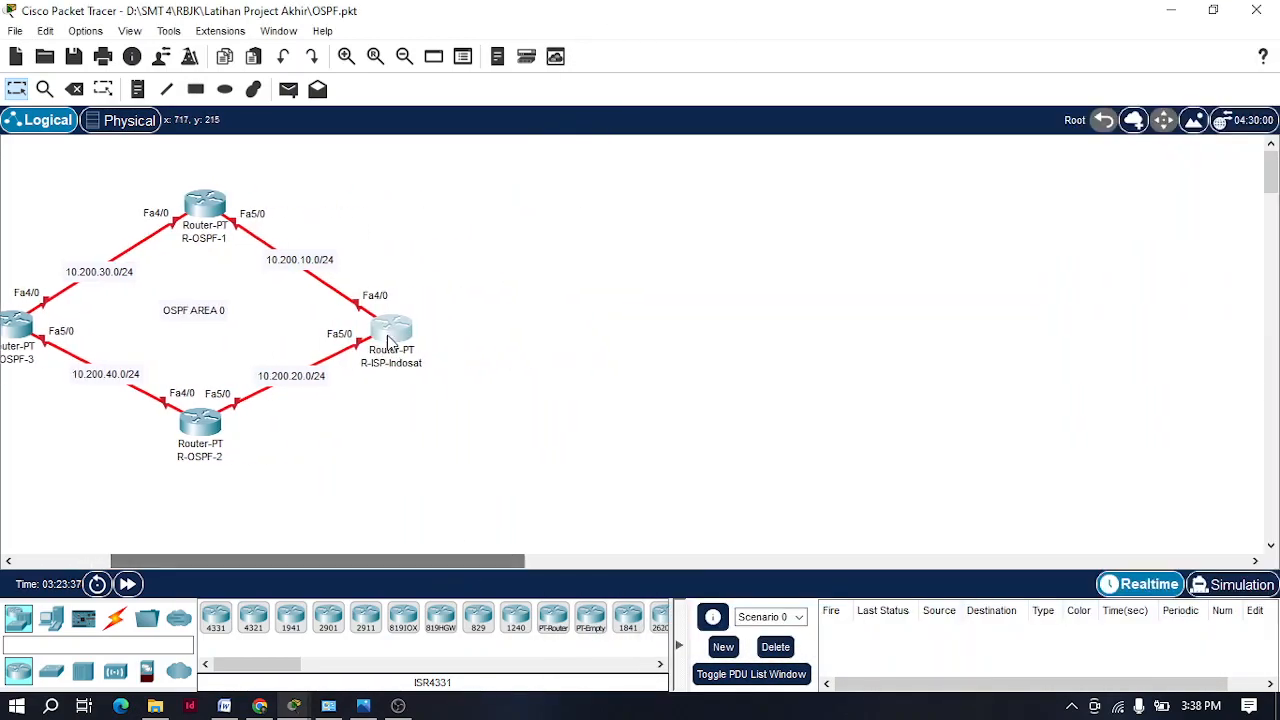
{"action": "left_click", "coordinate": [393, 328]}
{"action": "left_click_drag", "start_coordinate": [733, 34], "coordinate": [652, 46]}
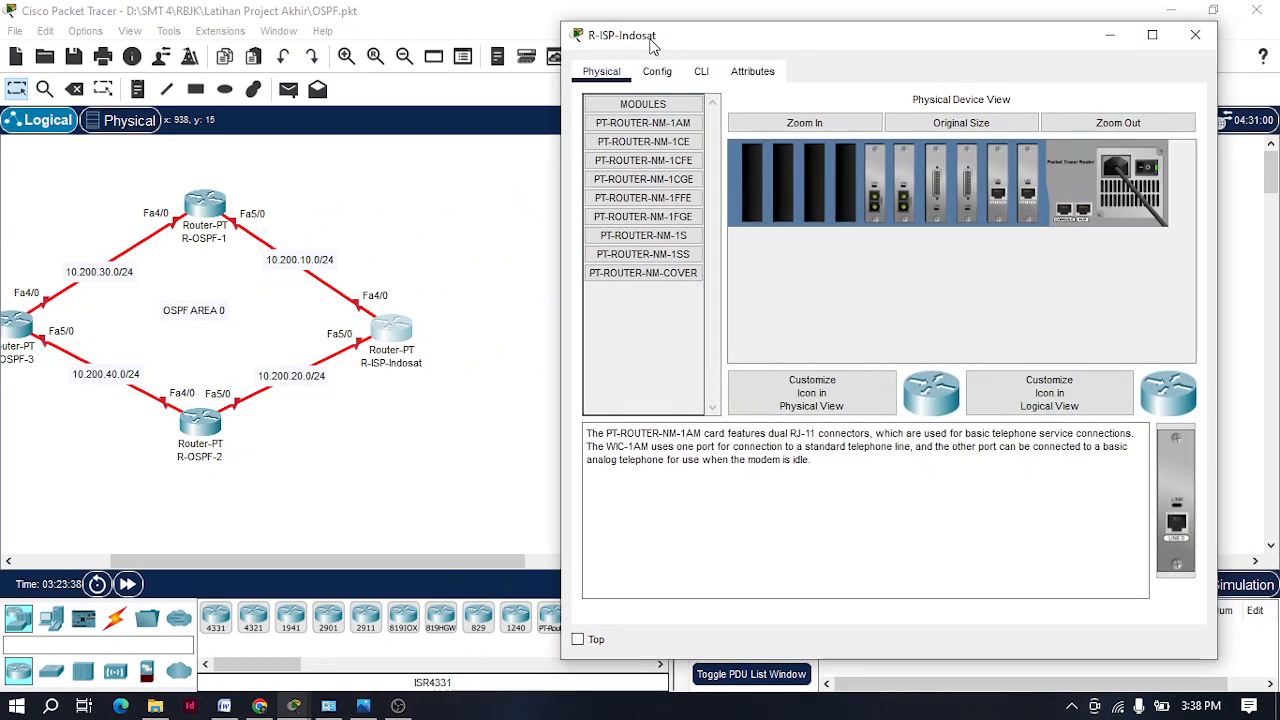
{"action": "left_click", "coordinate": [702, 71]}
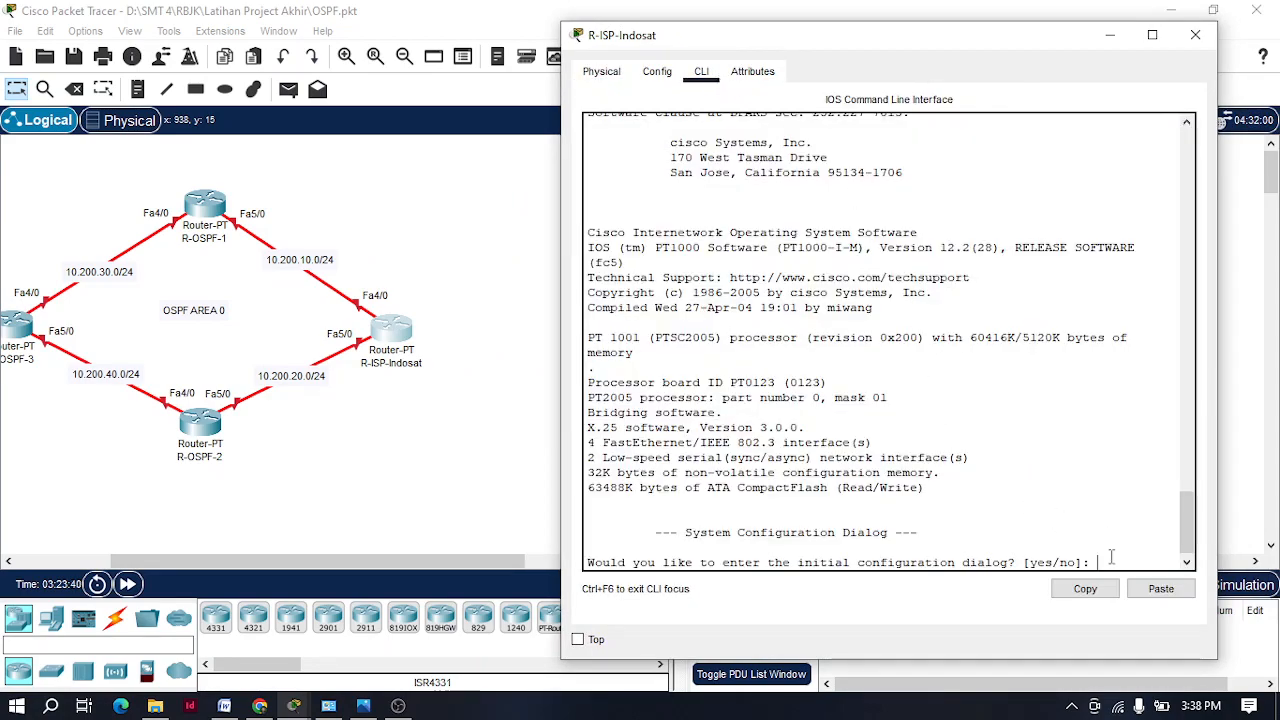
{"action": "key", "text": "Return"}
{"action": "type", "text": "no"}
{"action": "key", "text": "Return"}
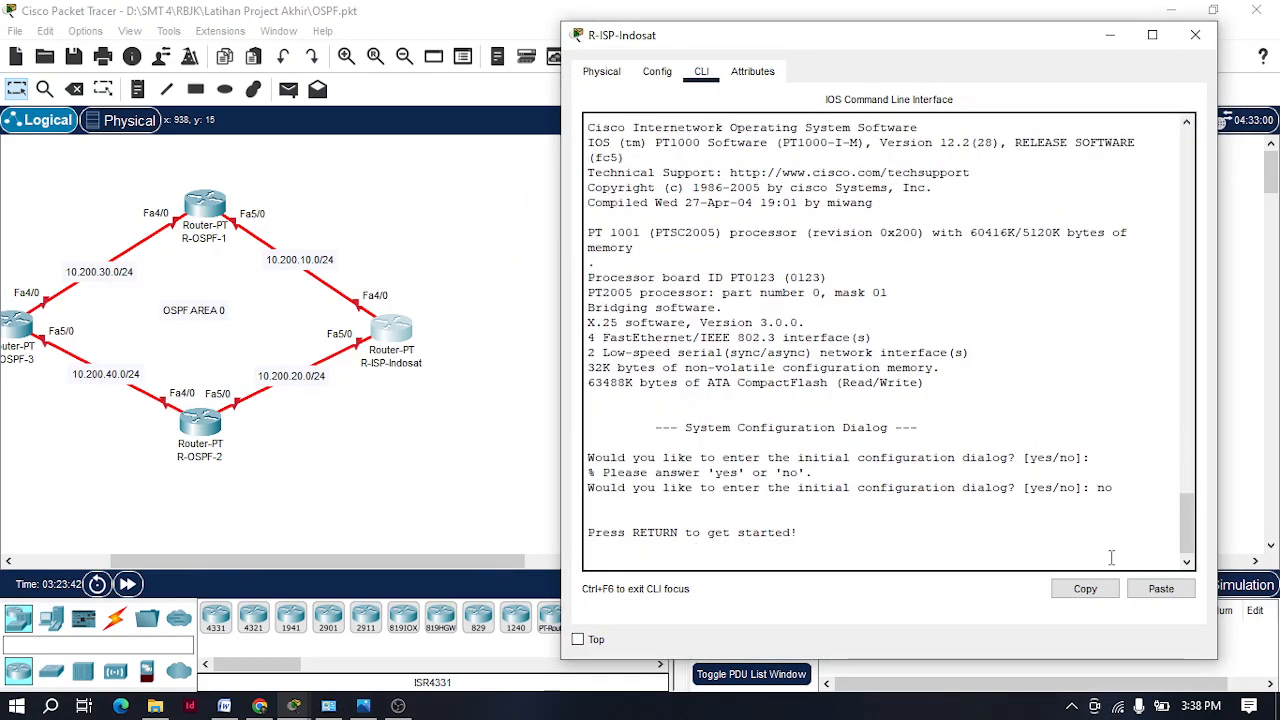
Step: Enter global configuration mode on the router and set its hostname to R-ISP-Indosat
{"action": "key", "text": "Return"}
{"action": "type", "text": "en"}
{"action": "key", "text": "Return"}
{"action": "type", "text": "co"}
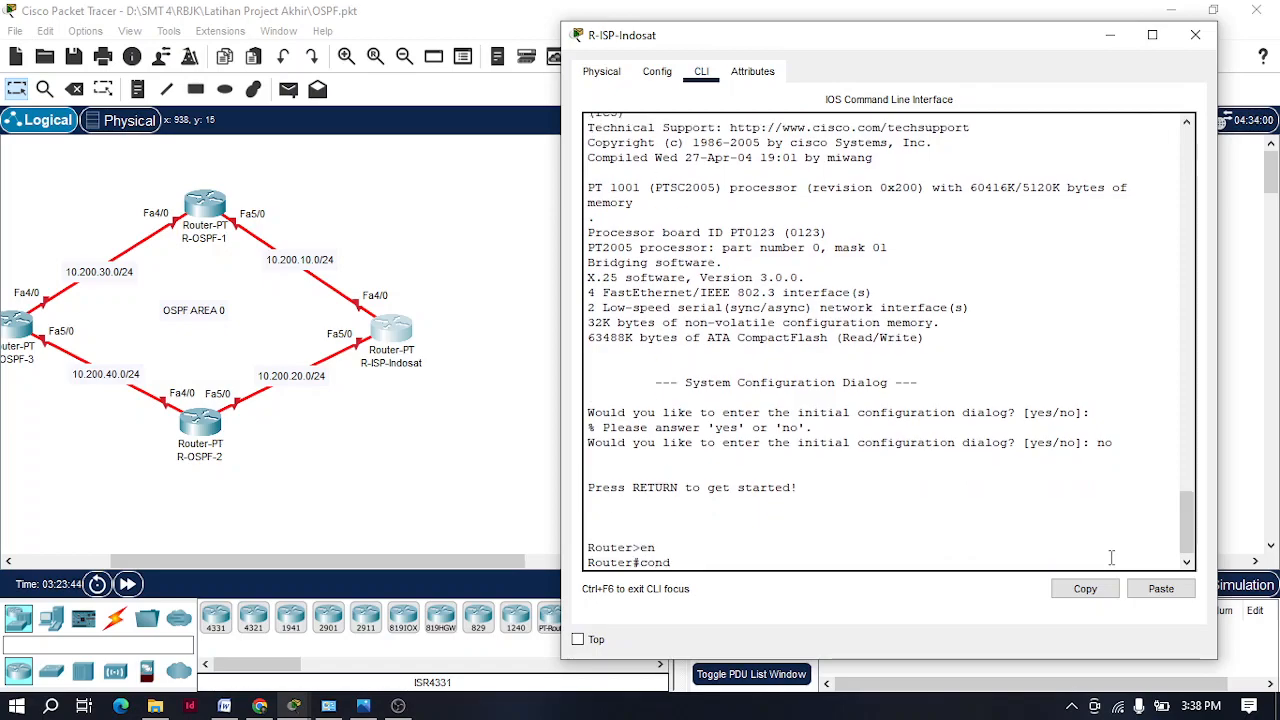
{"action": "type", "text": "nf term"}
{"action": "key", "text": "Return"}
{"action": "key", "text": "Return"}
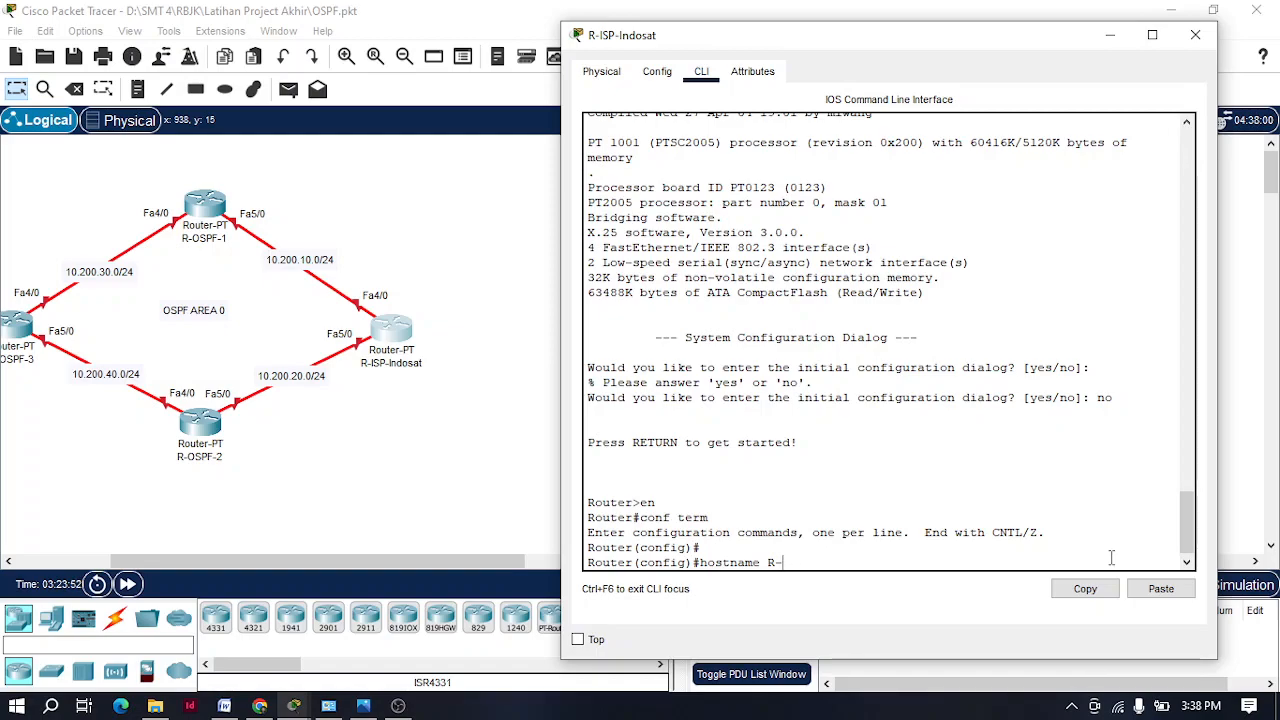
{"action": "type", "text": "P-Indosat(config)#"}
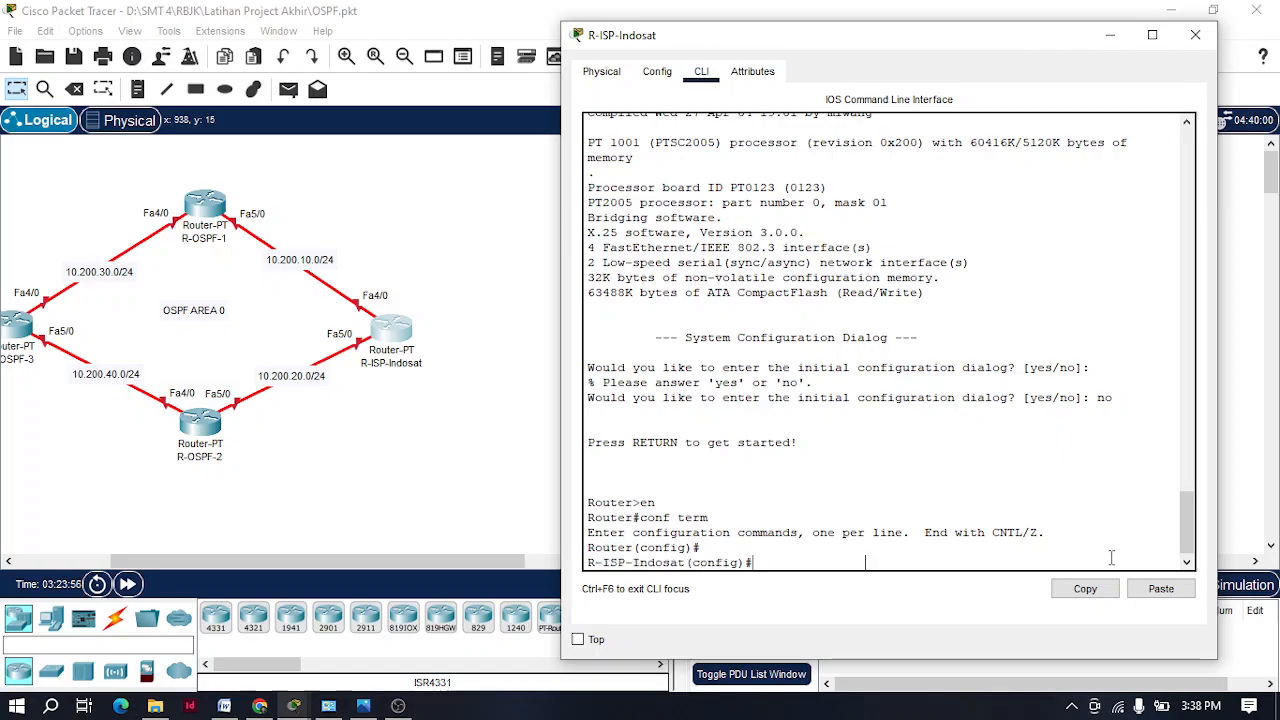
{"action": "key", "text": "Return"}
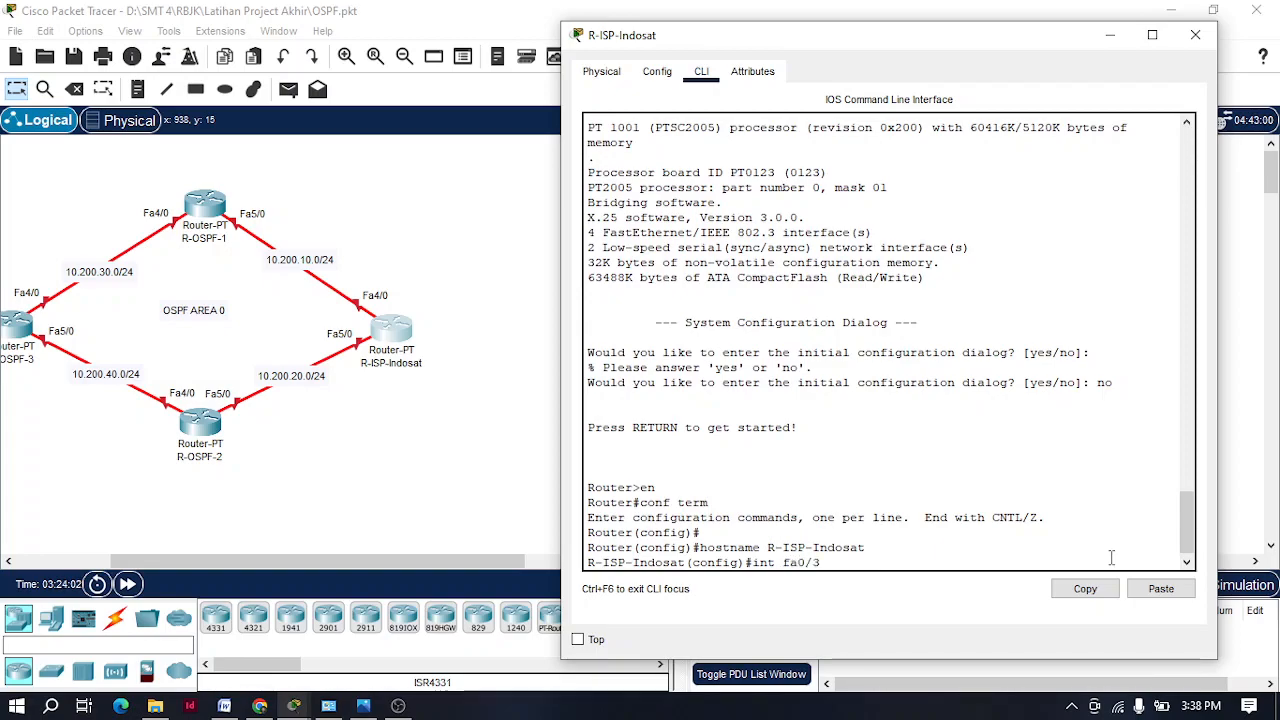
Step: Assign IP address 10.200.10.1 with mask 255.255.255.0 to interface fa4/0 of R-ISP-Indosat
{"action": "type", "text": "int fa0/4"}
{"action": "key", "text": "Return"}
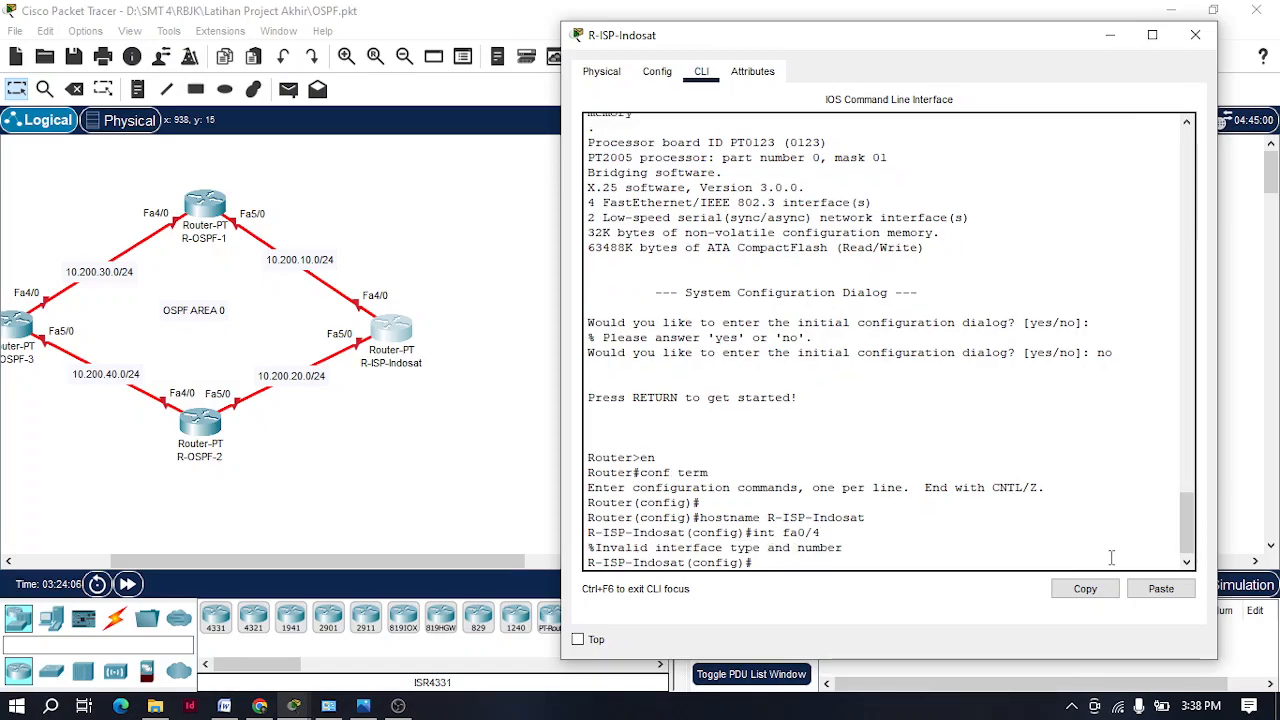
{"action": "key", "text": "Up"}
{"action": "key", "text": "Left"}
{"action": "key", "text": "Left"}
{"action": "key", "text": "BackSpace"}
{"action": "type", "text": "4"}
{"action": "key", "text": "Return"}
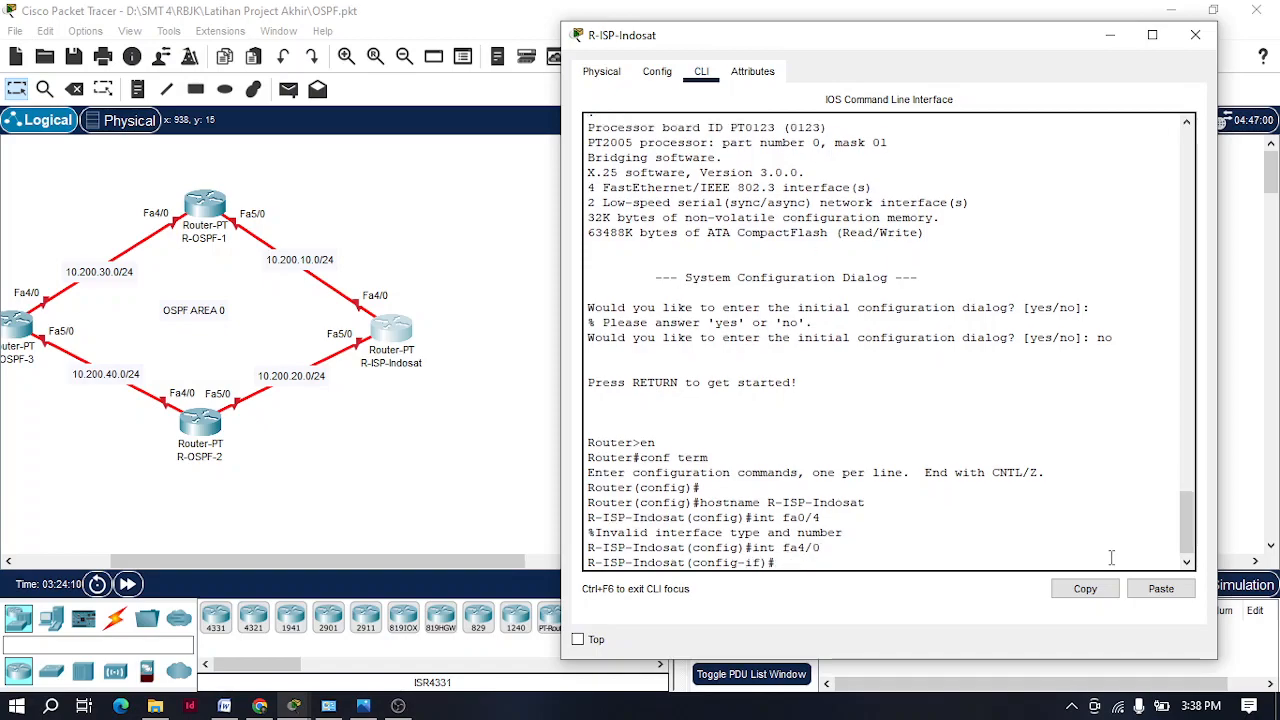
{"action": "type", "text": "ip address 10.200.10.1 255.255.255.0"}
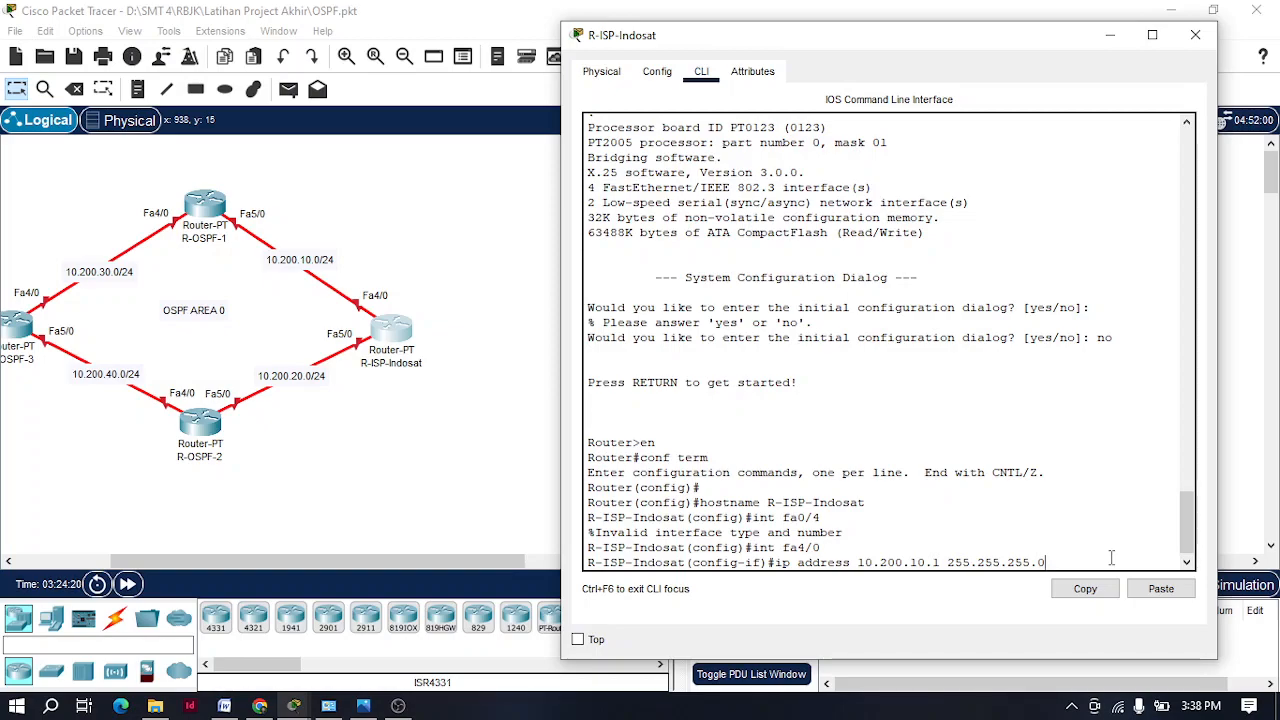
{"action": "key", "text": "Return"}
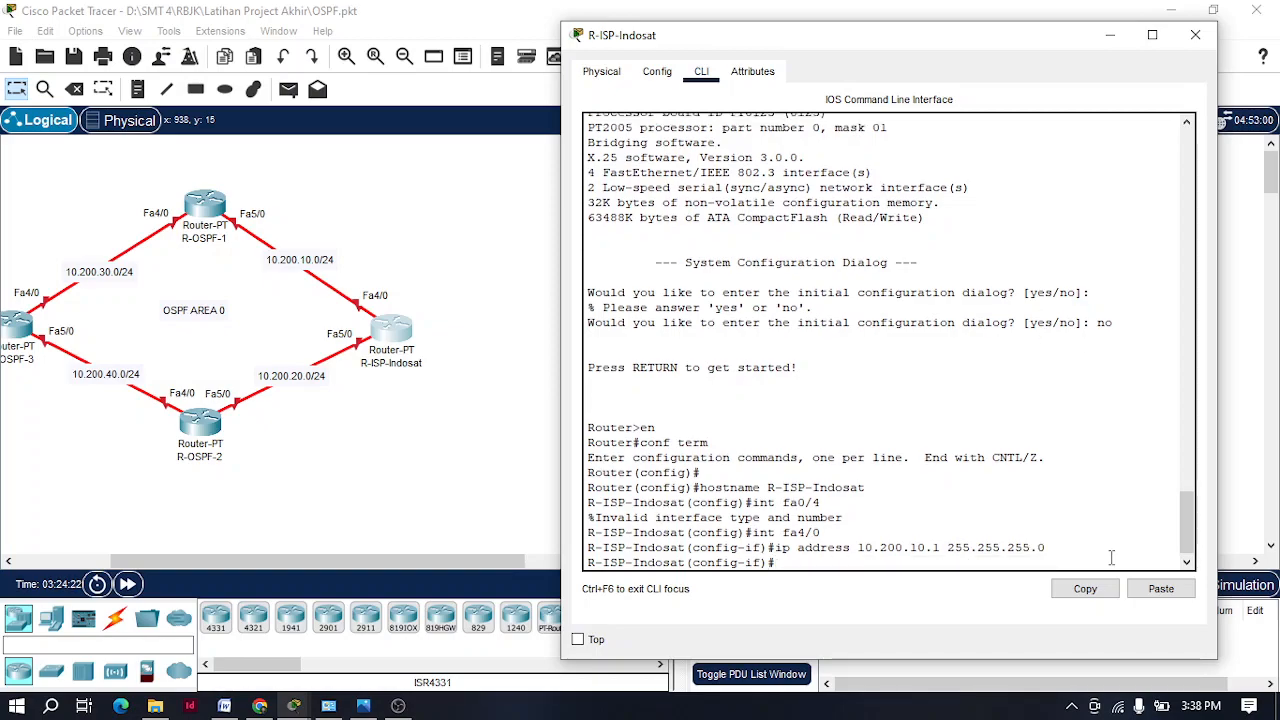
Step: Enable interface fa4/0 of R-ISP-Indosat with the no shutdown command
{"action": "key", "text": "Up"}
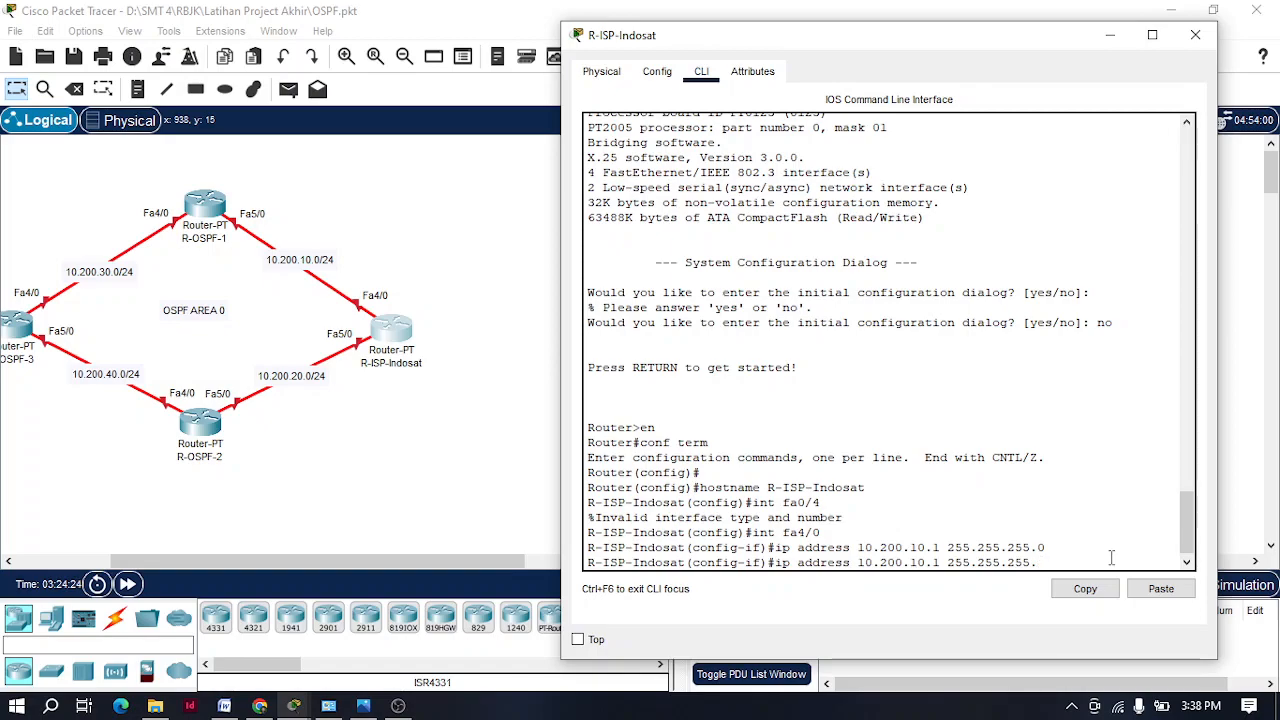
{"action": "key", "text": "BackSpace"}
{"action": "key", "text": "BackSpace"}
{"action": "key", "text": "BackSpace"}
{"action": "key", "text": "BackSpace"}
{"action": "key", "text": "BackSpace"}
{"action": "key", "text": "BackSpace"}
{"action": "key", "text": "BackSpace"}
{"action": "key", "text": "BackSpace"}
{"action": "key", "text": "BackSpace"}
{"action": "key", "text": "BackSpace"}
{"action": "key", "text": "BackSpace"}
{"action": "key", "text": "BackSpace"}
{"action": "key", "text": "BackSpace"}
{"action": "key", "text": "BackSpace"}
{"action": "key", "text": "BackSpace"}
{"action": "key", "text": "BackSpace"}
{"action": "key", "text": "BackSpace"}
{"action": "key", "text": "BackSpace"}
{"action": "key", "text": "BackSpace"}
{"action": "key", "text": "BackSpace"}
{"action": "type", "text": "no shutdown"}
{"action": "key", "text": "Return"}
{"action": "key", "text": "Return"}
Step: Assign IP address 10.200.20.1 with mask 255.255.255.0 to interface fa5/0 of R-ISP-Indosat
{"action": "type", "text": "e"}
{"action": "key", "text": "Up"}
{"action": "key", "text": "Up"}
{"action": "key", "text": "Up"}
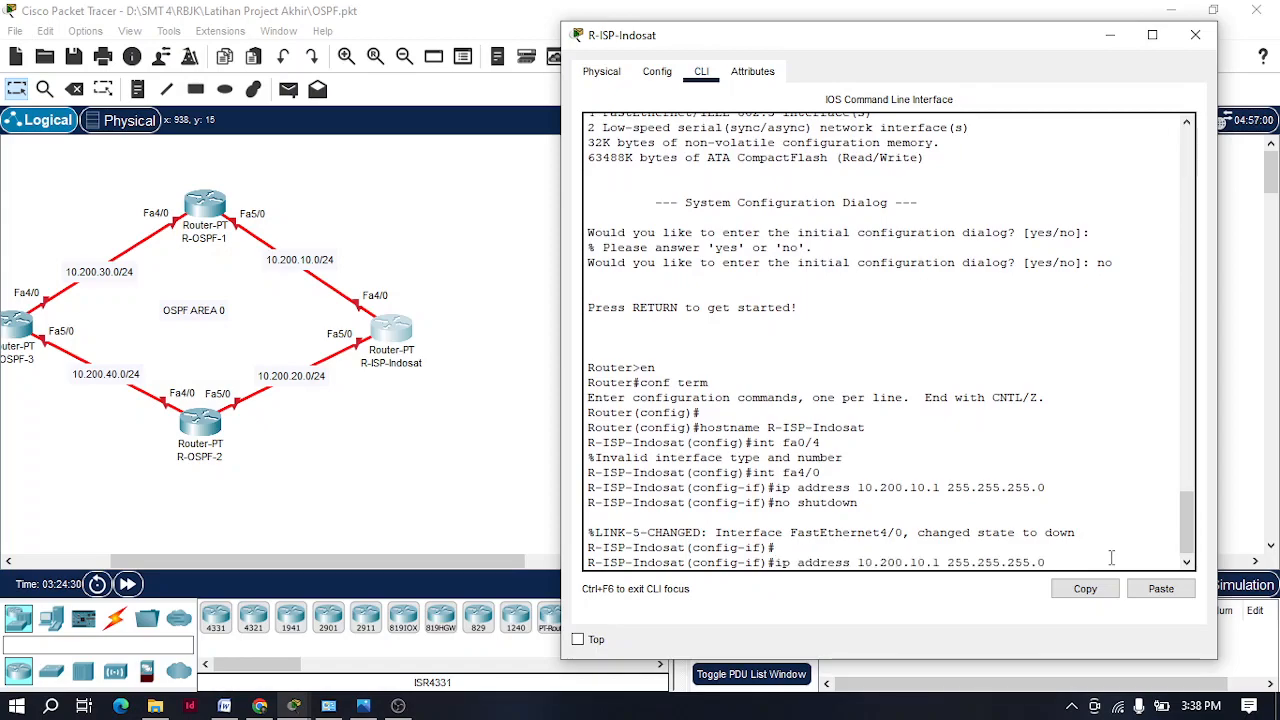
{"action": "key", "text": "BackSpace"}
{"action": "type", "text": "5"}
{"action": "key", "text": "Return"}
{"action": "key", "text": "Up"}
{"action": "key", "text": "Up"}
{"action": "key", "text": "Up"}
{"action": "key", "text": "Left"}
{"action": "key", "text": "Left"}
{"action": "key", "text": "Left"}
{"action": "key", "text": "Left"}
{"action": "key", "text": "Left"}
{"action": "key", "text": "Left"}
{"action": "key", "text": "Left"}
{"action": "key", "text": "Left"}
{"action": "key", "text": "Left"}
{"action": "key", "text": "Left"}
{"action": "key", "text": "Left"}
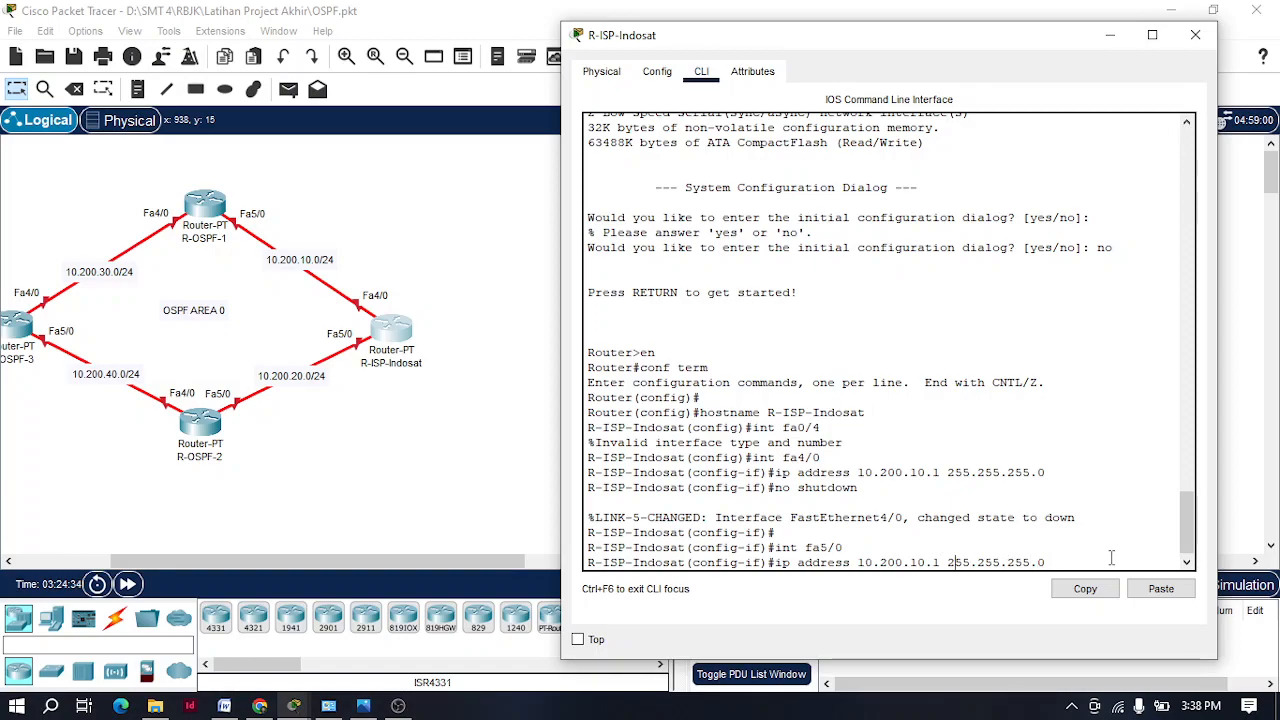
{"action": "key", "text": "BackSpace"}
{"action": "type", "text": "2"}
{"action": "key", "text": "Return"}
Step: Enable interface fa5/0 of R-ISP-Indosat with the no shutdown command
{"action": "key", "text": "Up"}
{"action": "key", "text": "Up"}
{"action": "key", "text": "Up"}
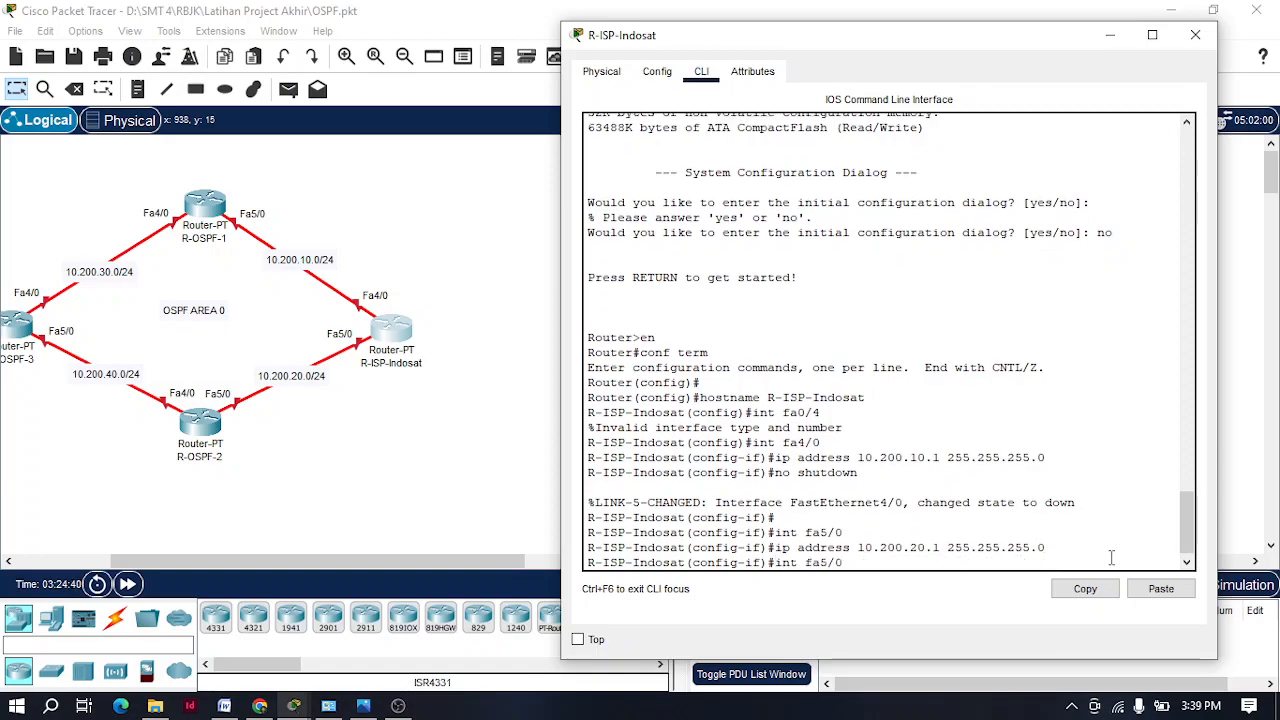
{"action": "key", "text": "Return"}
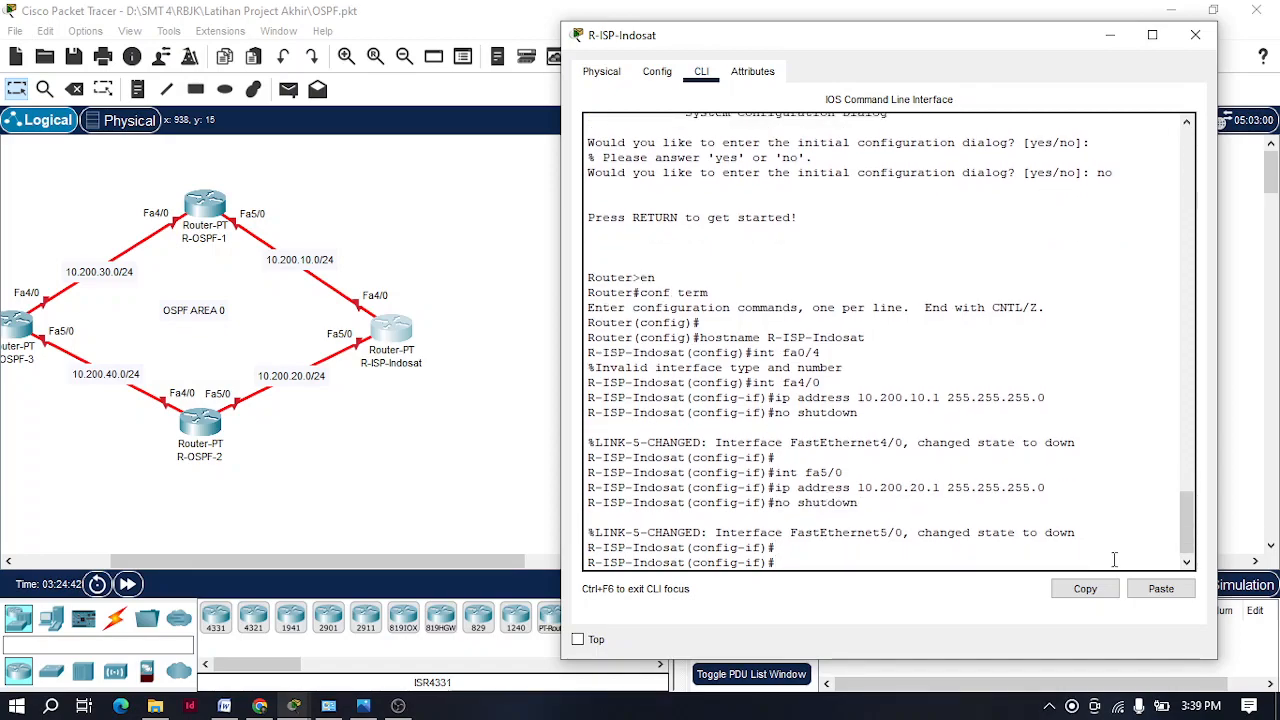
Step: Open the command line of router R-OSPF-1 beside the topology and answer no to the initial configuration dialog
{"action": "left_click", "coordinate": [204, 207]}
{"action": "left_click_drag", "start_coordinate": [577, 18], "coordinate": [748, 18]}
{"action": "left_click", "coordinate": [616, 56]}
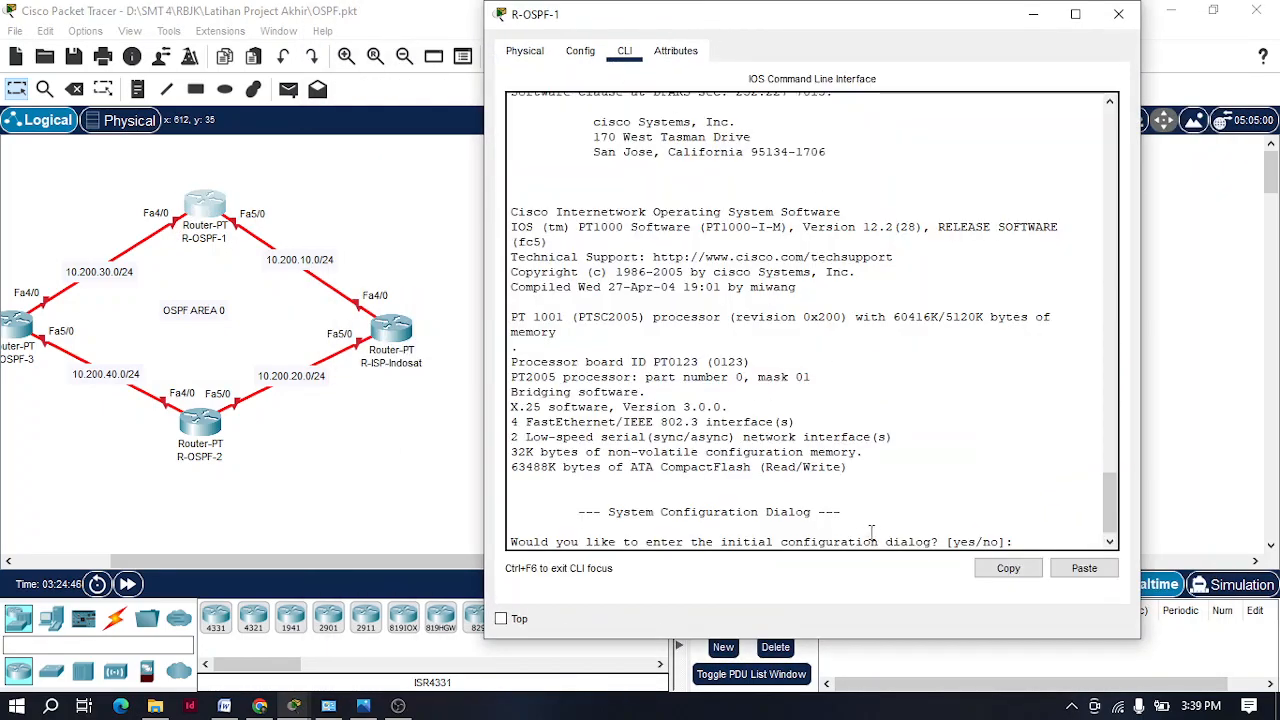
{"action": "type", "text": "no"}
{"action": "key", "text": "Return"}
{"action": "key", "text": "Return"}
{"action": "key", "text": "Return"}
{"action": "key", "text": "Return"}
Step: Enter global configuration mode on the router and set its hostname to R-OSPF-1
{"action": "type", "text": "en"}
{"action": "key", "text": "Return"}
{"action": "type", "text": "conf"}
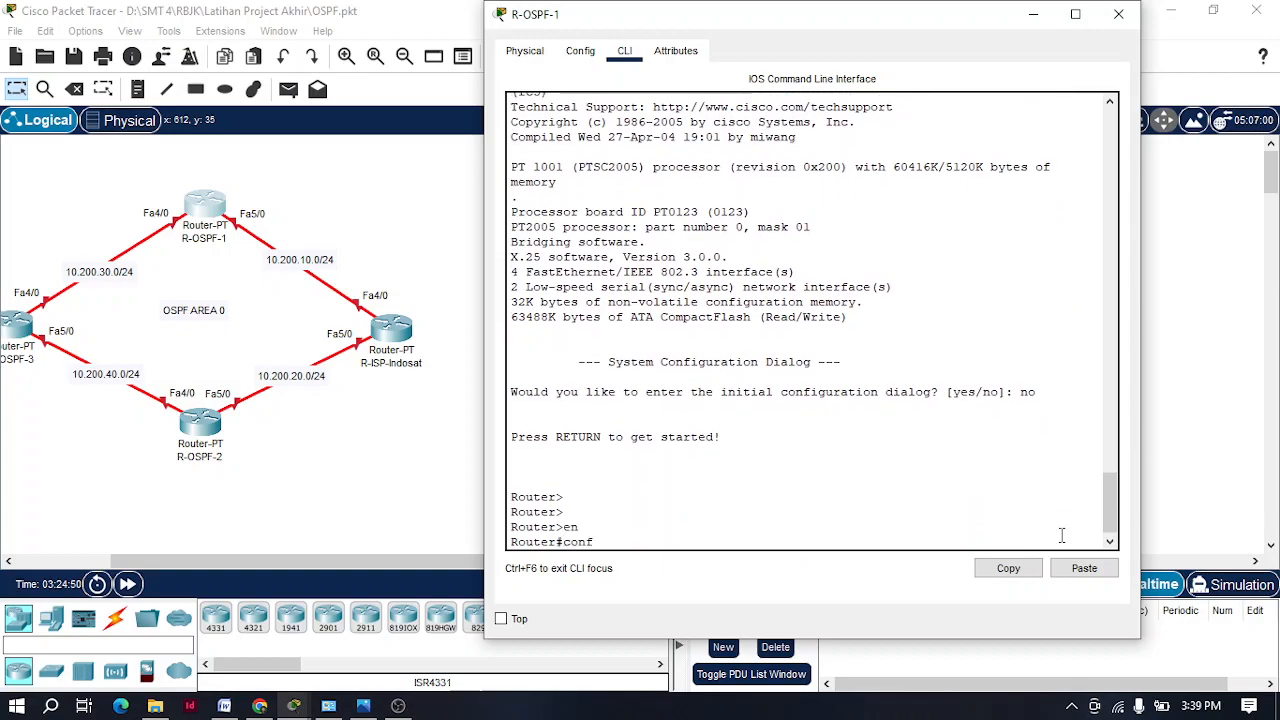
{"action": "type", "text": " term"}
{"action": "key", "text": "Return"}
{"action": "type", "text": "hostname R-OSPF"}
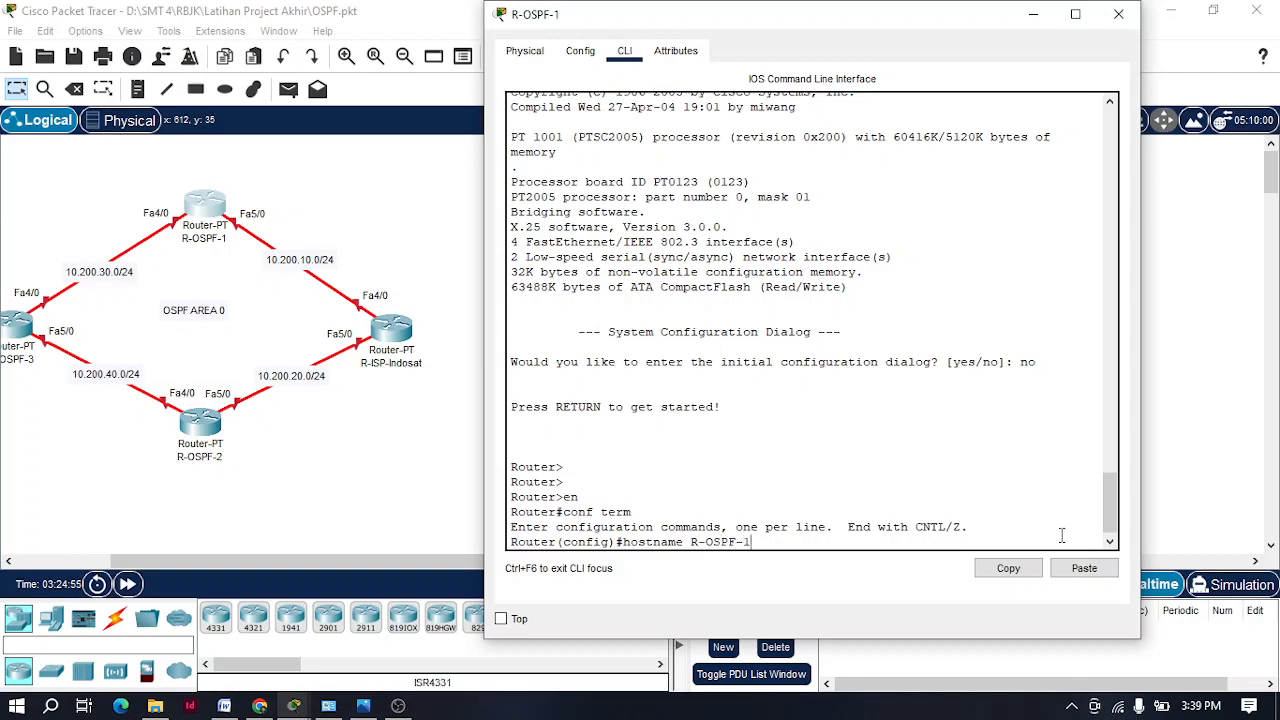
{"action": "type", "text": "-1"}
{"action": "key", "text": "Return"}
Step: Assign IP address 10.200.10.2 with mask 255.255.255.0 to interface fa5/0 of R-OSPF-1 and enable the interface with no shutdown
{"action": "type", "text": "int fa"}
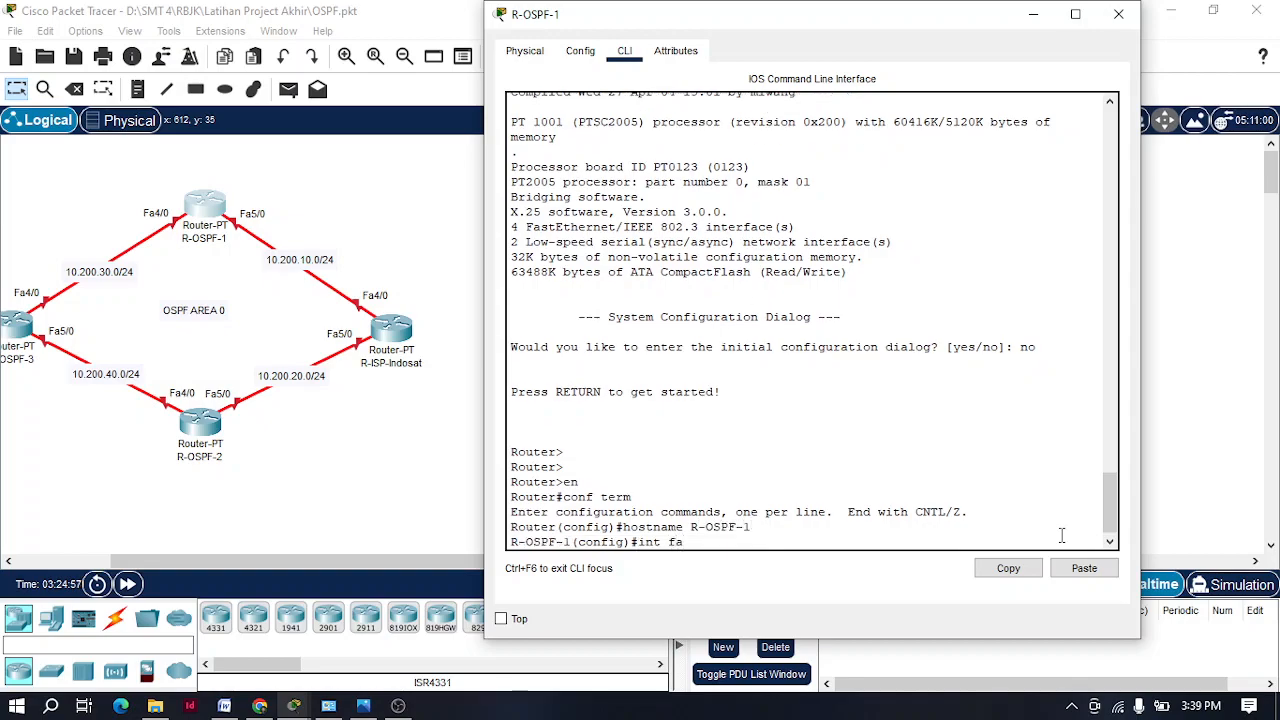
{"action": "type", "text": "4/0"}
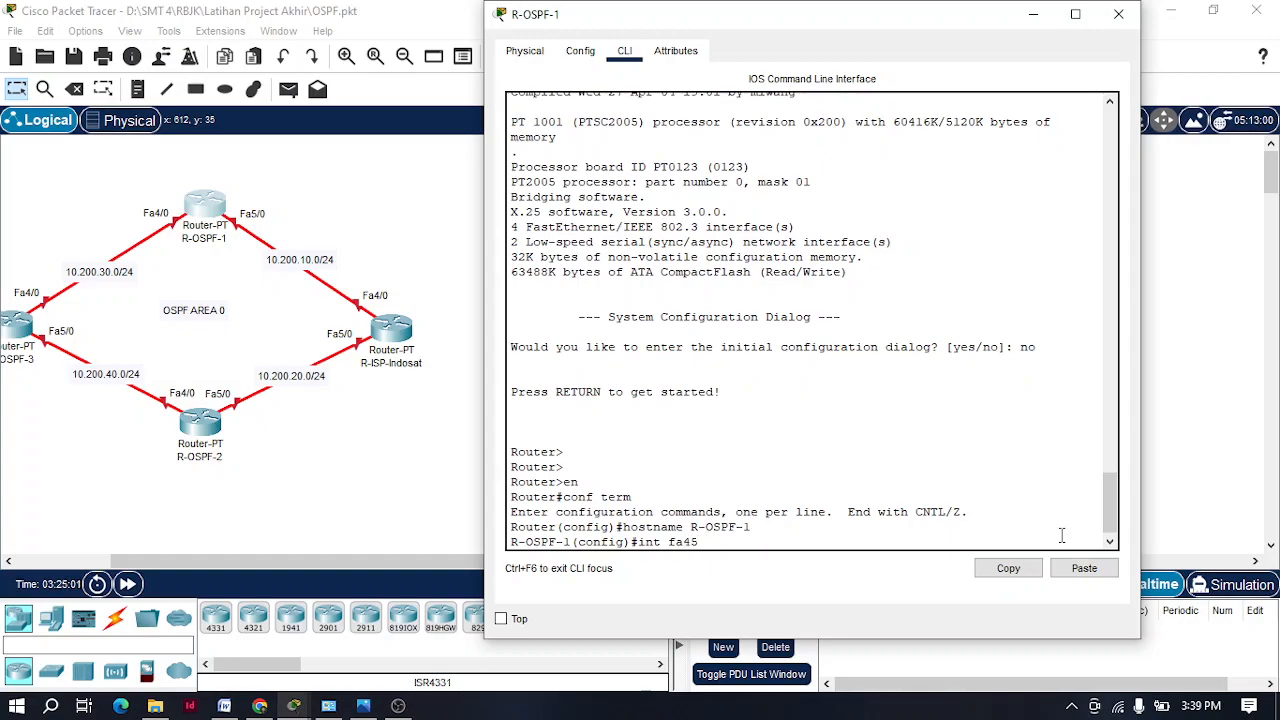
{"action": "key", "text": "BackSpace"}
{"action": "left_click_drag", "start_coordinate": [677, 21], "coordinate": [797, 25]}
{"action": "key", "text": "Return"}
{"action": "type", "text": "ip address 10.200.10.2 255.255.255"}
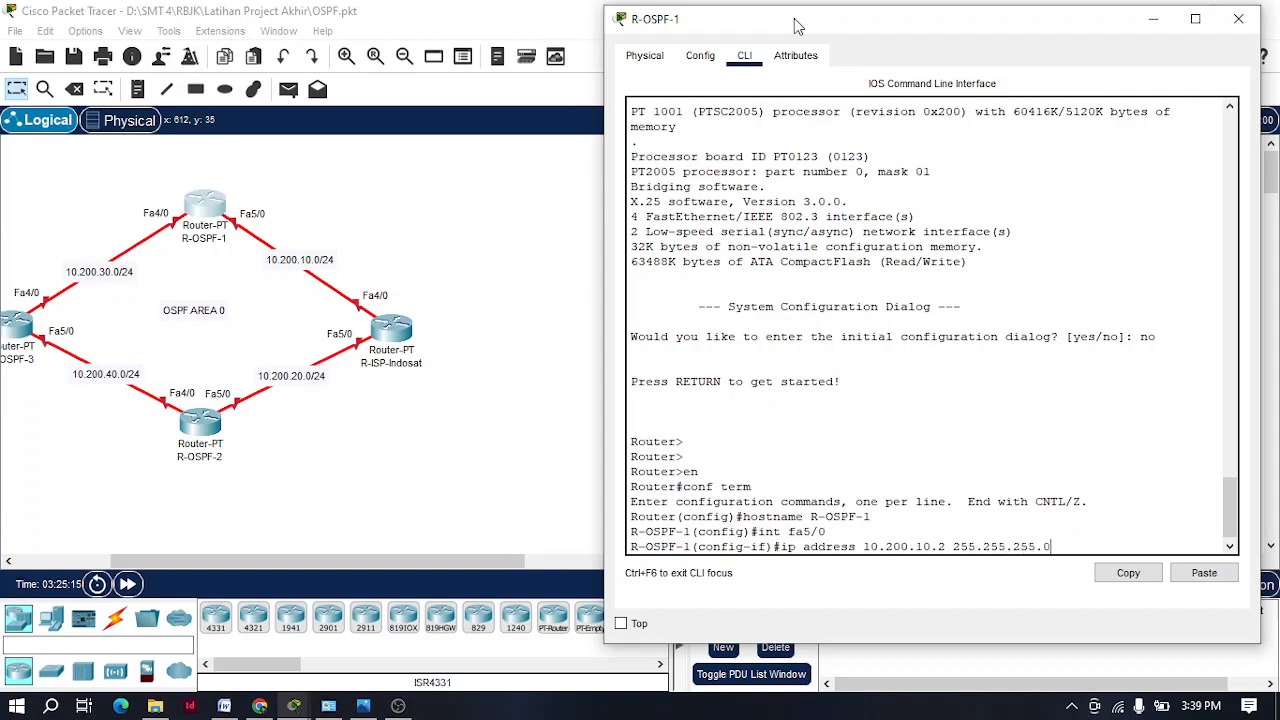
{"action": "type", "text": ".0"}
{"action": "key", "text": "Return"}
{"action": "type", "text": "no shutdown"}
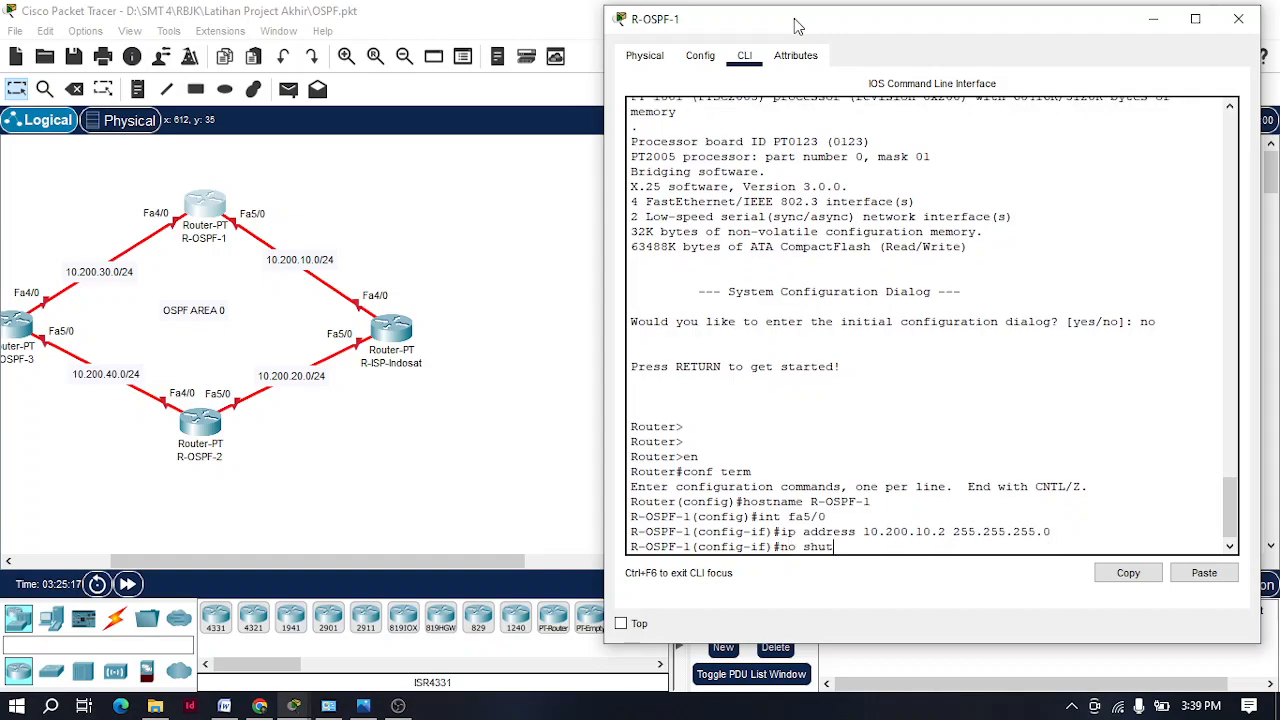
{"action": "key", "text": "Return"}
{"action": "key", "text": "Return"}
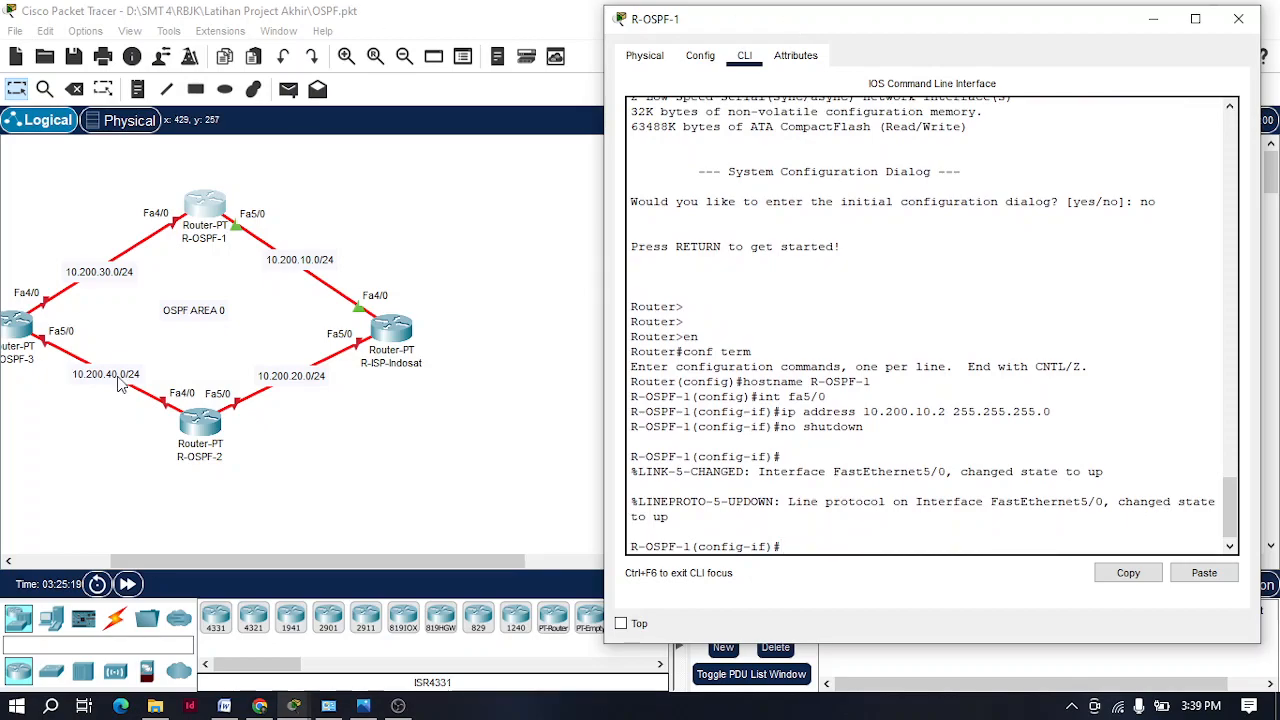
Step: Assign IP address 10.200.30.1 with mask 255.255.255.0 to interface fa4/0 of R-OSPF-1 and enable the interface with no shutdown
{"action": "key", "text": "Up"}
{"action": "key", "text": "Up"}
{"action": "key", "text": "Up"}
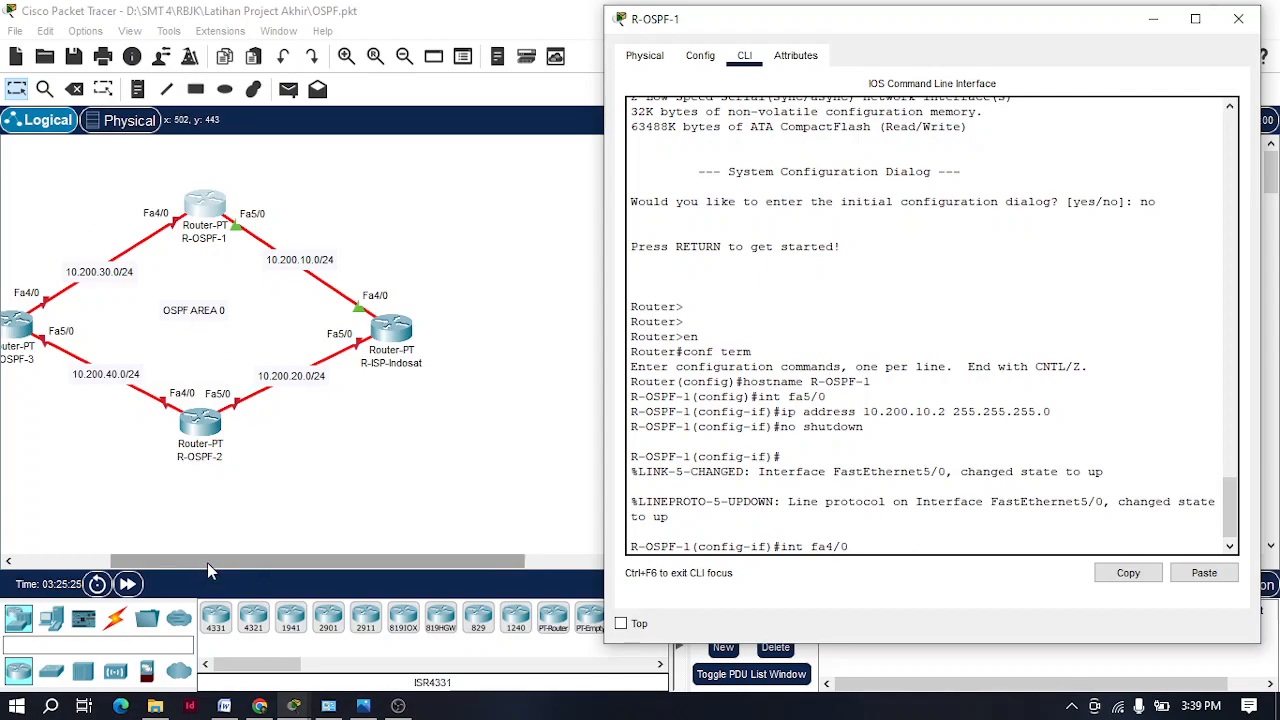
{"action": "left_click_drag", "start_coordinate": [322, 560], "coordinate": [310, 562]}
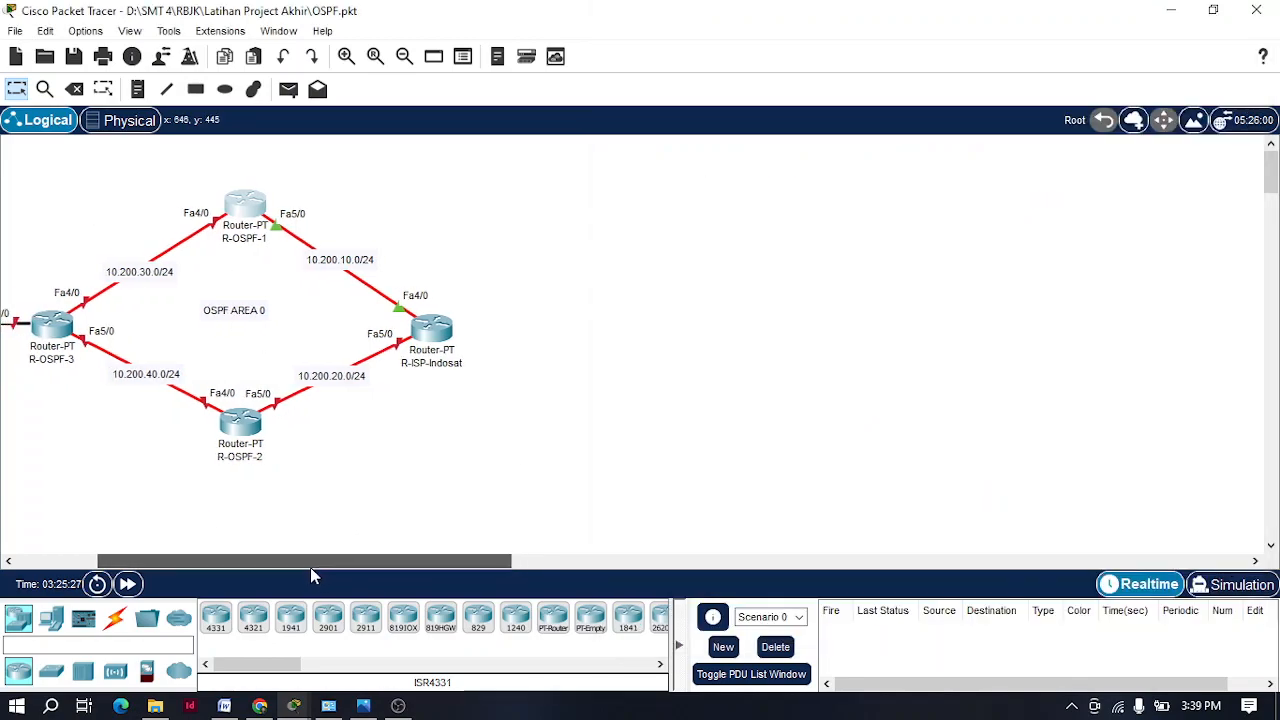
{"action": "left_click", "coordinate": [281, 199]}
{"action": "key", "text": "Return"}
{"action": "type", "text": "ip address 10.200.3"}
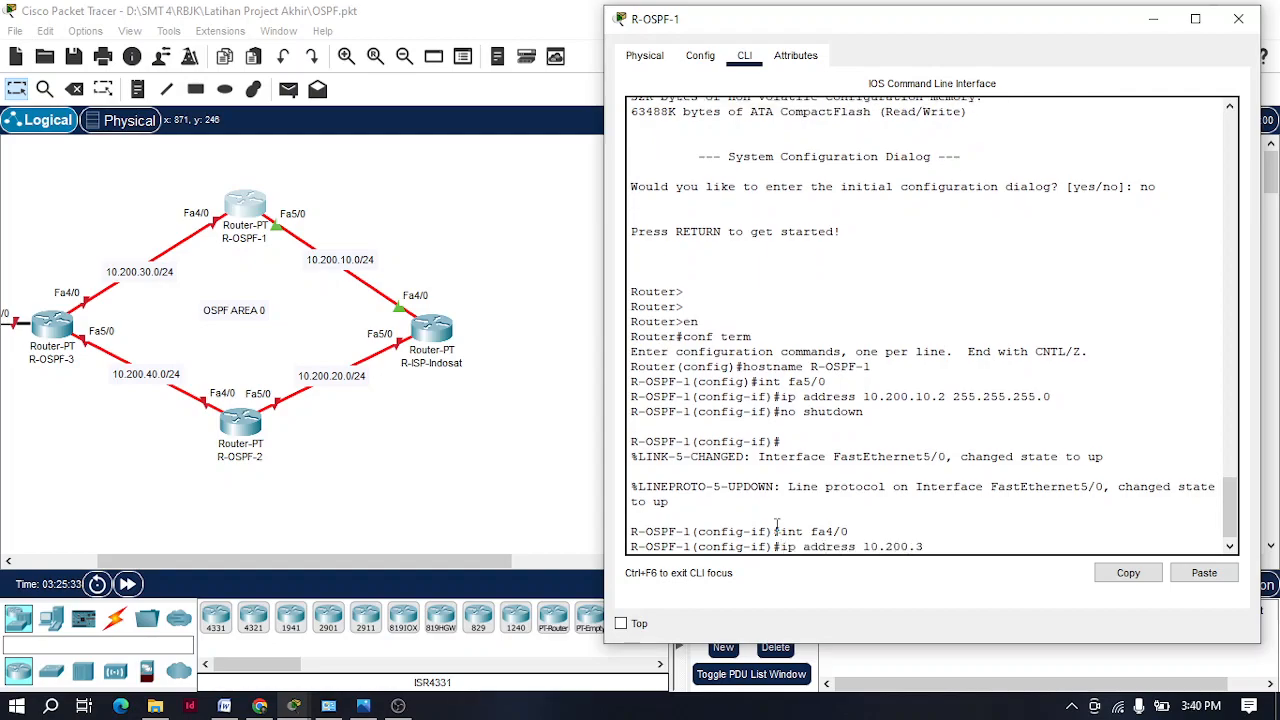
{"action": "type", "text": "0.1 255.255.255."}
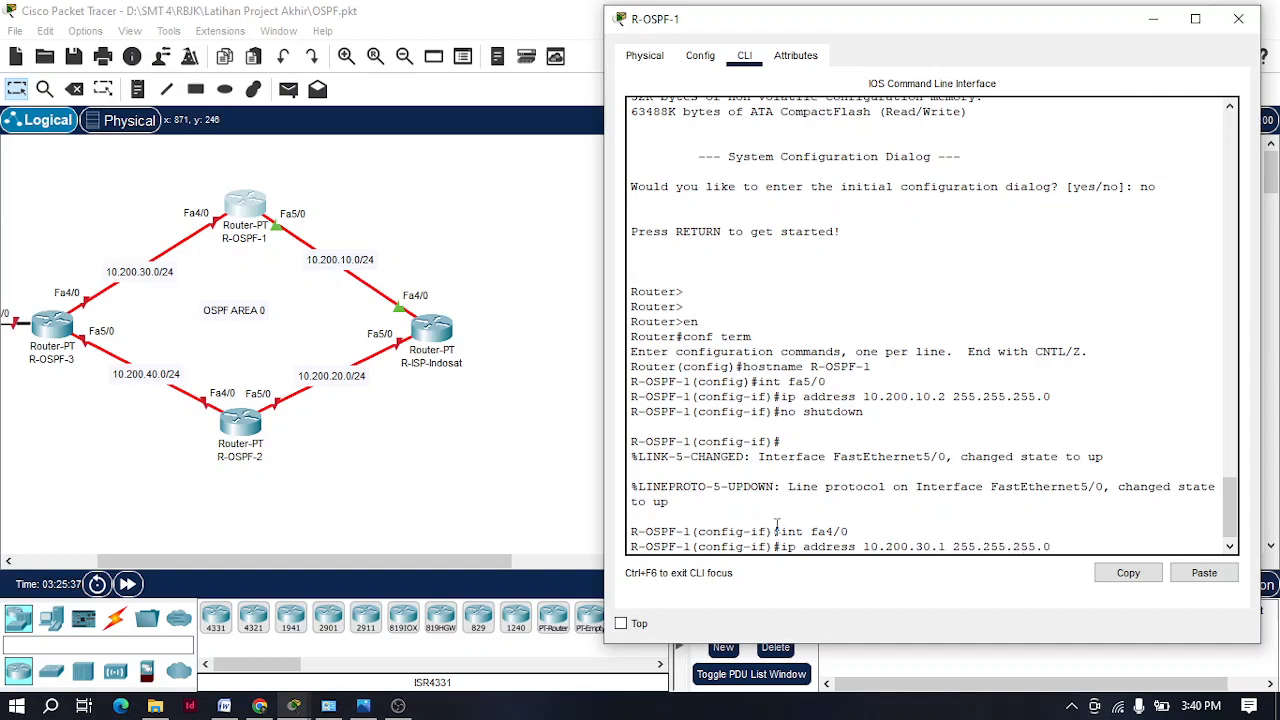
{"action": "type", "text": "0"}
{"action": "key", "text": "Return"}
{"action": "type", "text": "no shutdown"}
{"action": "key", "text": "Return"}
{"action": "key", "text": "Return"}
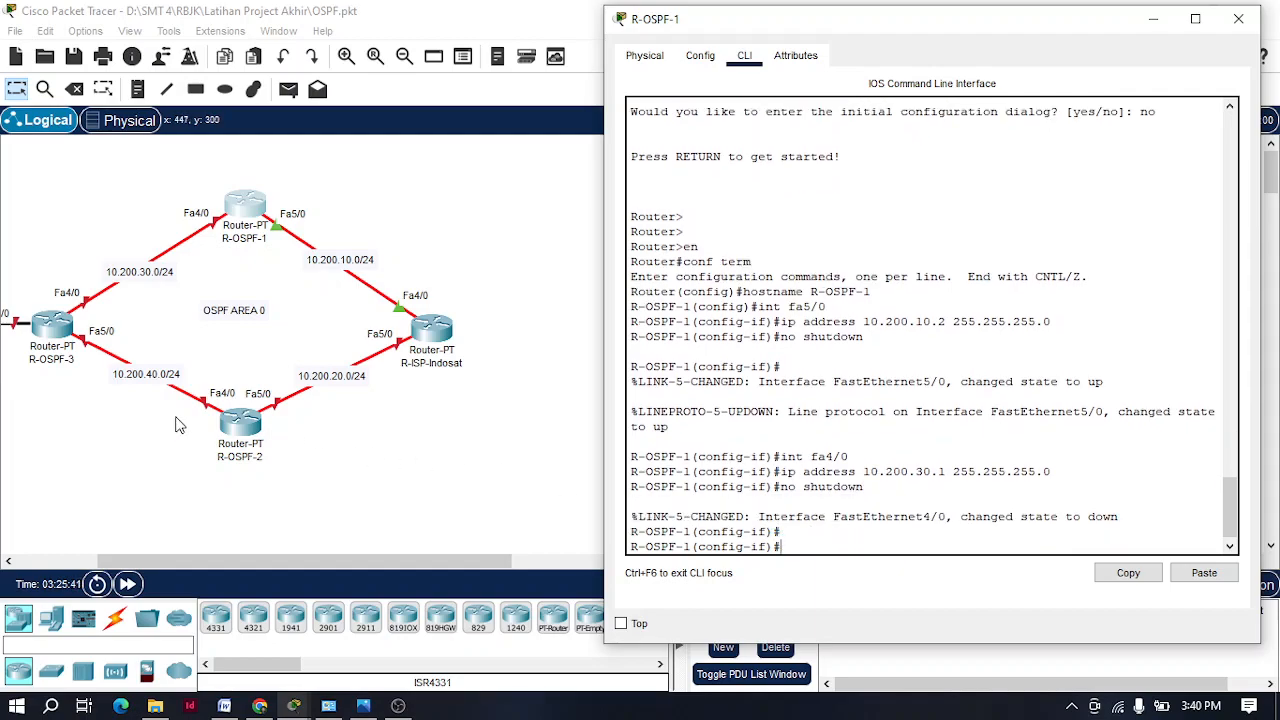
Step: Open the command line of router R-OSPF-2 and answer no to the initial configuration dialog
{"action": "left_click", "coordinate": [242, 425]}
{"action": "left_click", "coordinate": [476, 70]}
{"action": "left_click", "coordinate": [453, 64]}
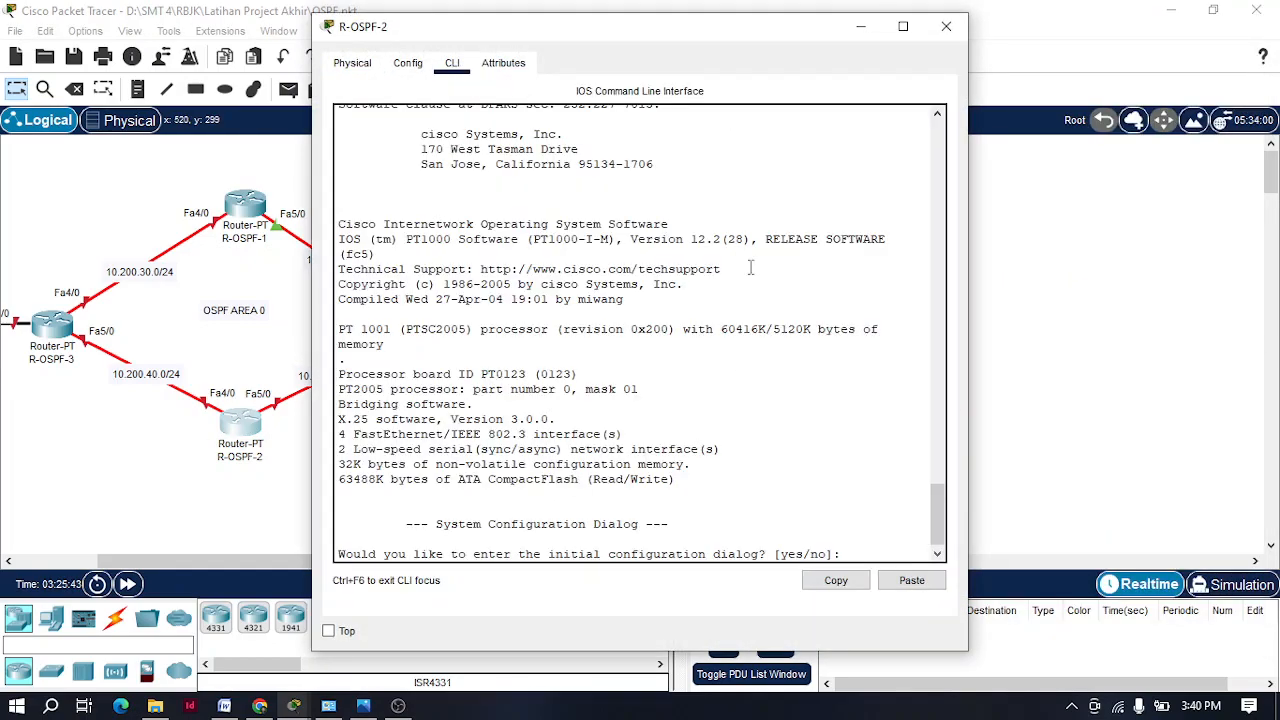
{"action": "type", "text": "no"}
{"action": "key", "text": "Return"}
{"action": "key", "text": "Return"}
Step: Enter global configuration mode on the second OSPF router and set its hostname to R-OSPF-2
{"action": "type", "text": "en"}
{"action": "key", "text": "Return"}
{"action": "type", "text": "conf term"}
{"action": "key", "text": "Return"}
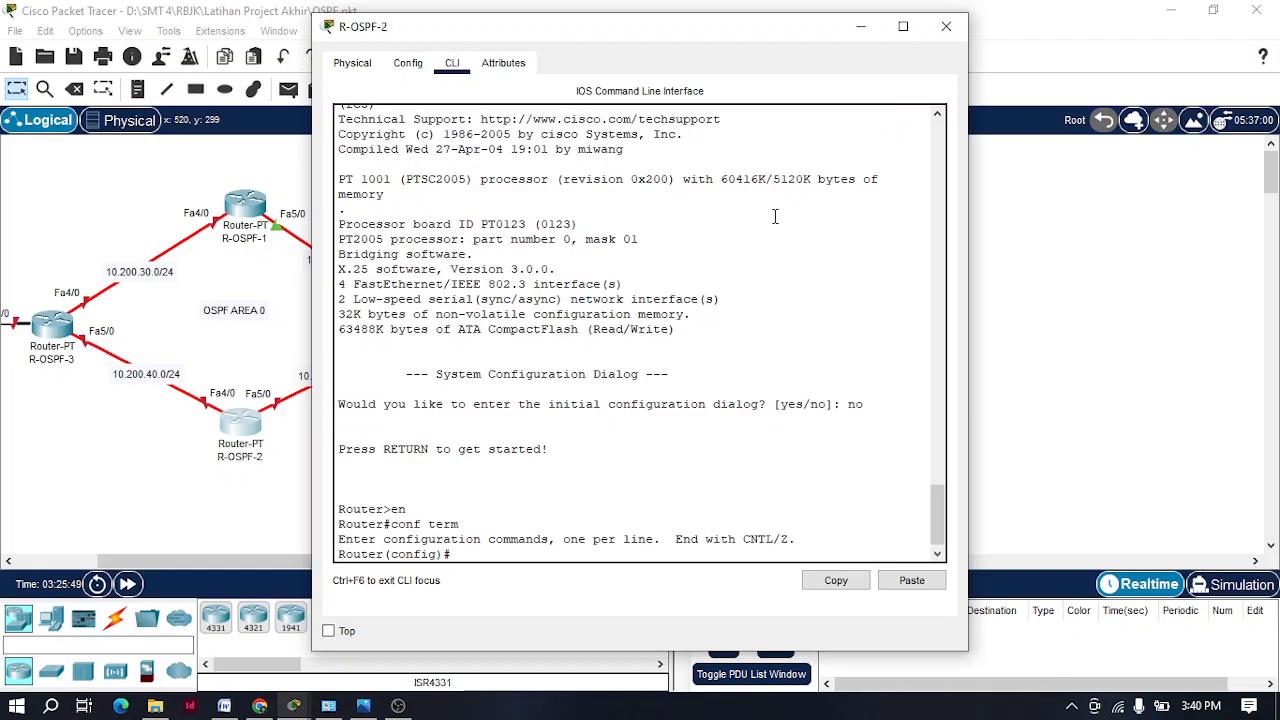
{"action": "left_click_drag", "start_coordinate": [537, 30], "coordinate": [810, 33]}
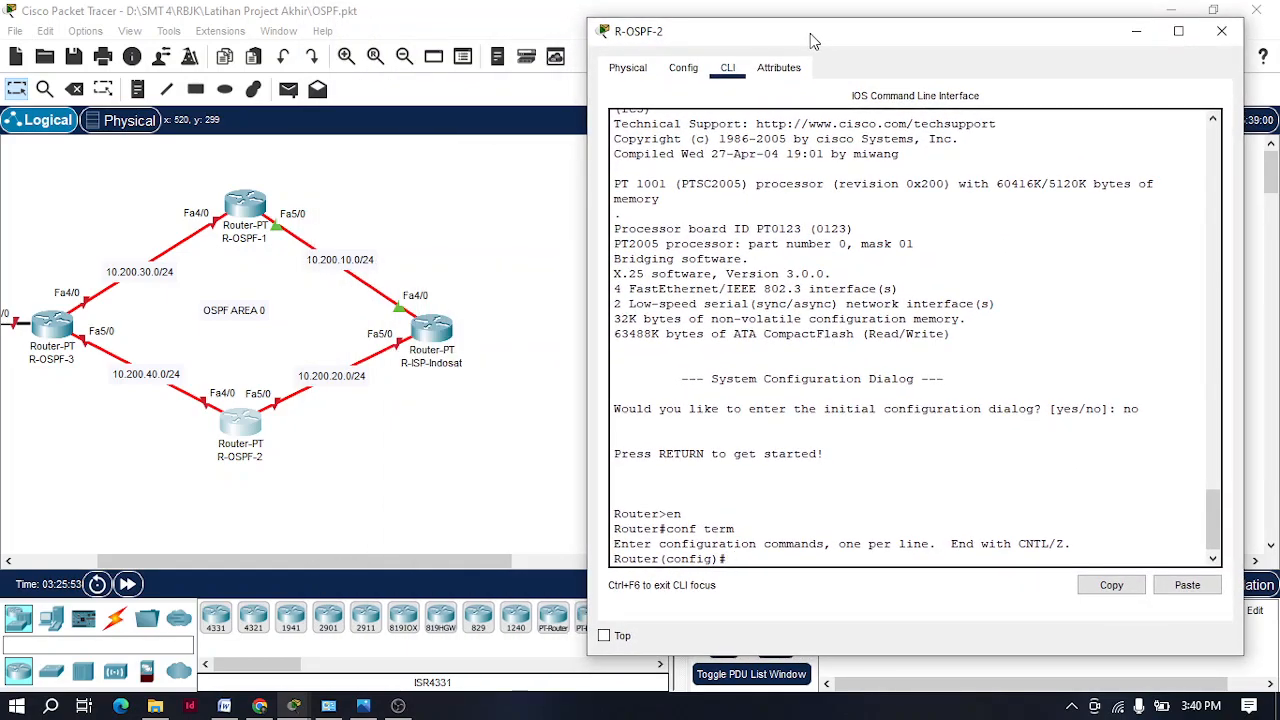
{"action": "type", "text": "hostname R-OSPF-2"}
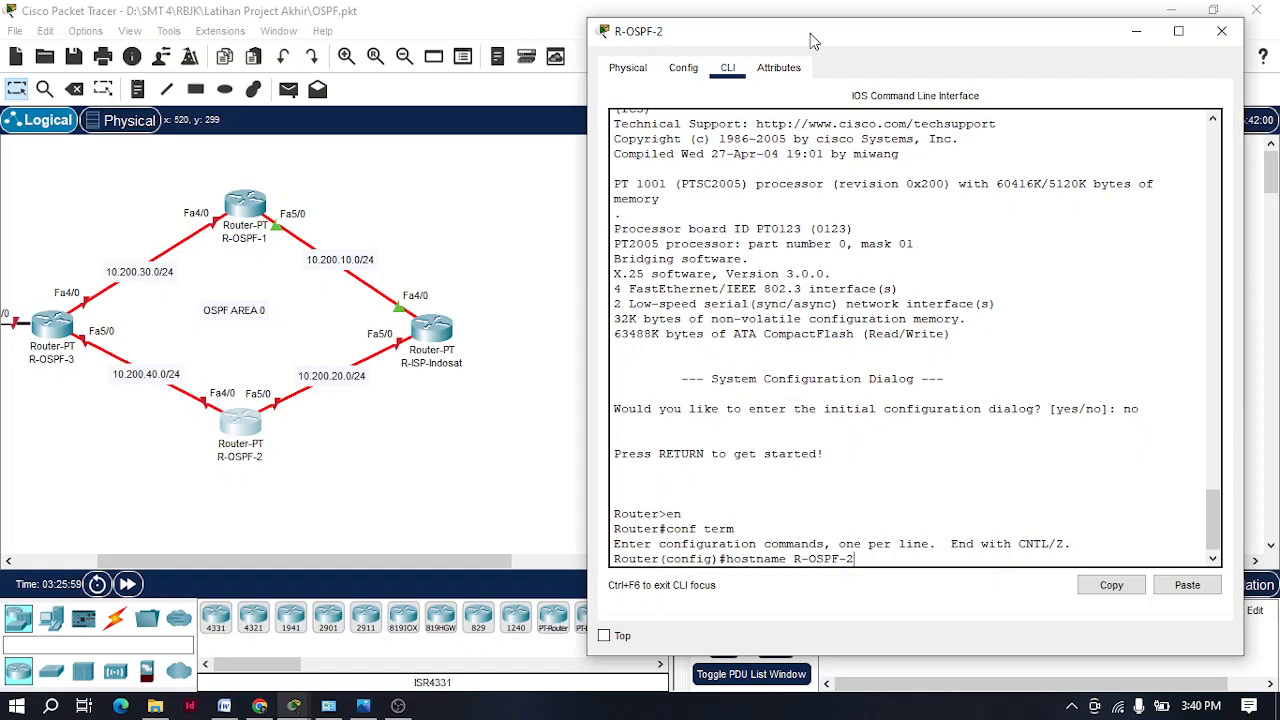
{"action": "key", "text": "Return"}
{"action": "type", "text": "ip address 10."}
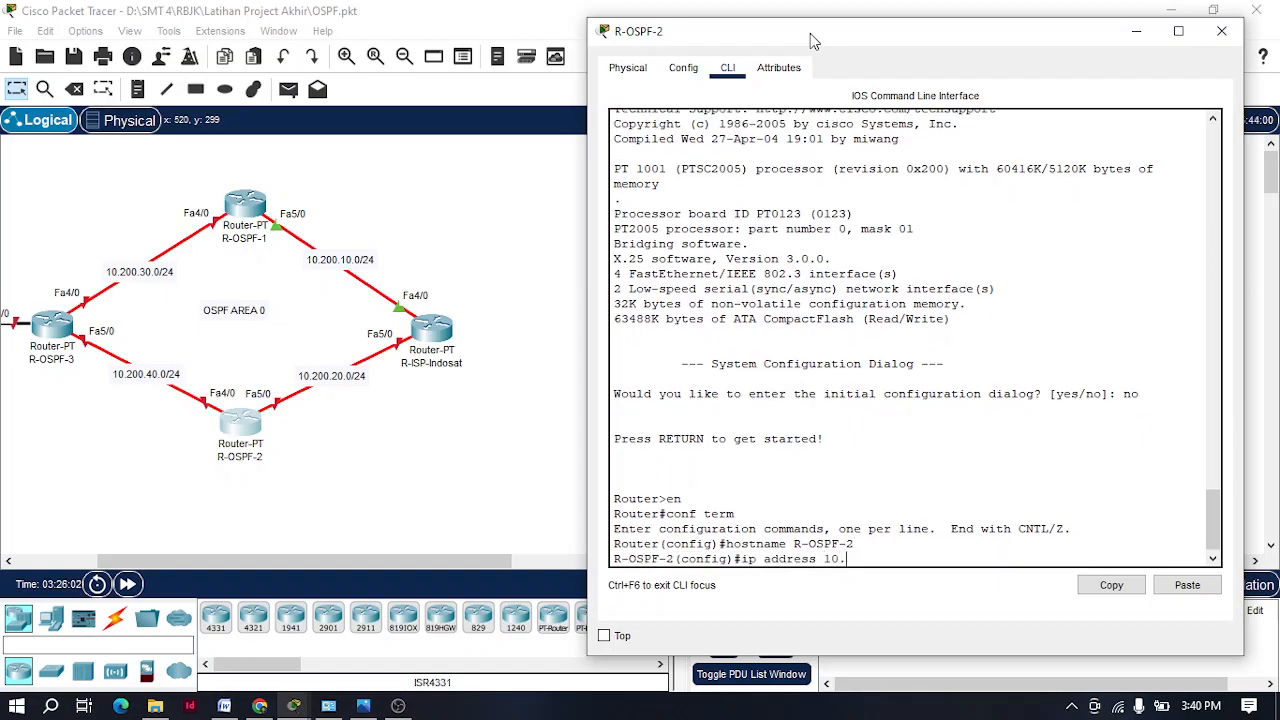
{"action": "key", "text": "BackSpace"}
{"action": "key", "text": "BackSpace"}
{"action": "key", "text": "BackSpace"}
{"action": "key", "text": "BackSpace"}
{"action": "key", "text": "BackSpace"}
{"action": "key", "text": "BackSpace"}
{"action": "key", "text": "BackSpace"}
{"action": "key", "text": "BackSpace"}
{"action": "key", "text": "BackSpace"}
{"action": "key", "text": "BackSpace"}
{"action": "key", "text": "BackSpace"}
{"action": "key", "text": "BackSpace"}
Step: Assign IP address 10.200.20.2 with mask 255.255.255.0 to interface fa5/0 of R-OSPF-2, checking R-ISP-Indosat's matching address, and enable it with no shutdown
{"action": "type", "text": "nt fa5/0"}
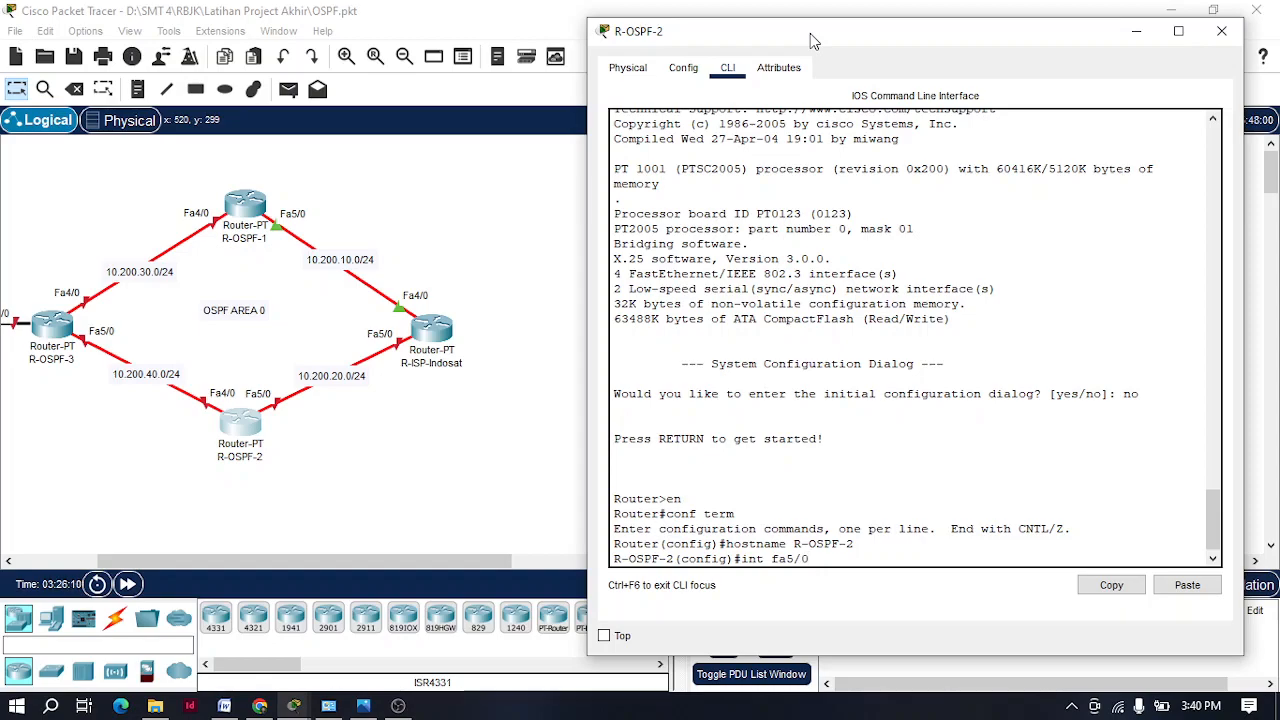
{"action": "key", "text": "Return"}
{"action": "type", "text": "ip address 10.200.20.2"}
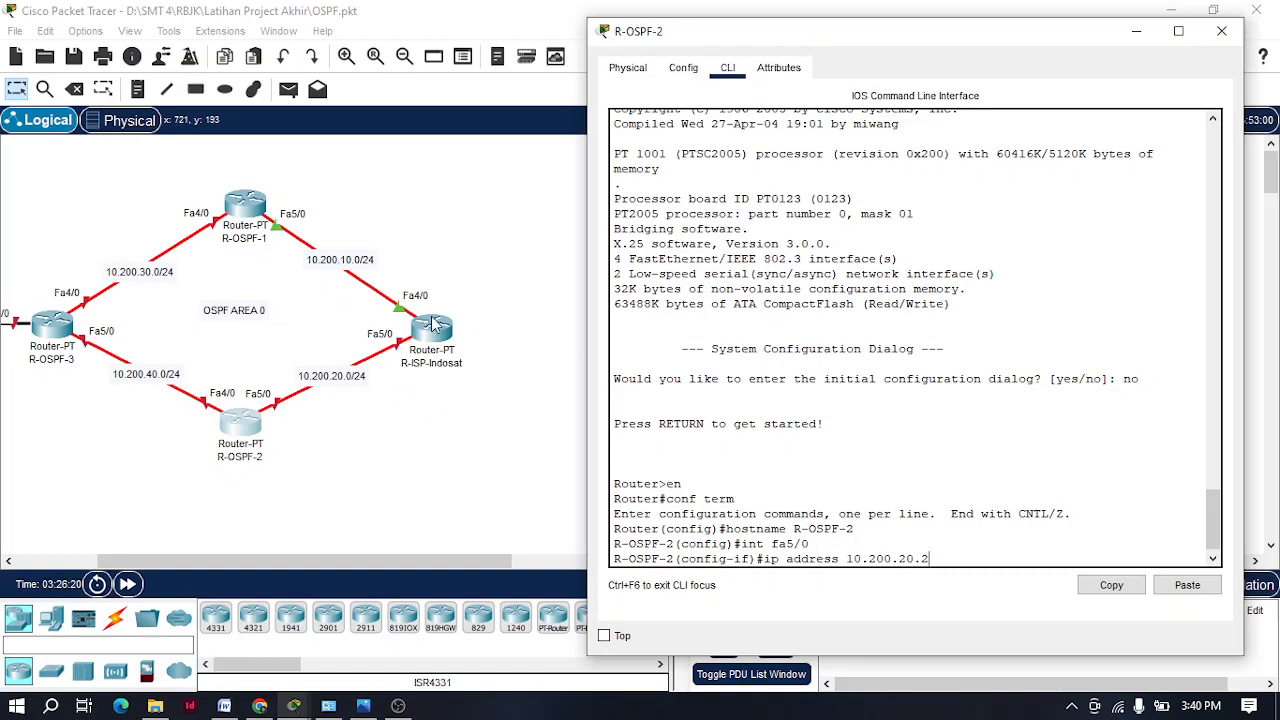
{"action": "left_click", "coordinate": [432, 322]}
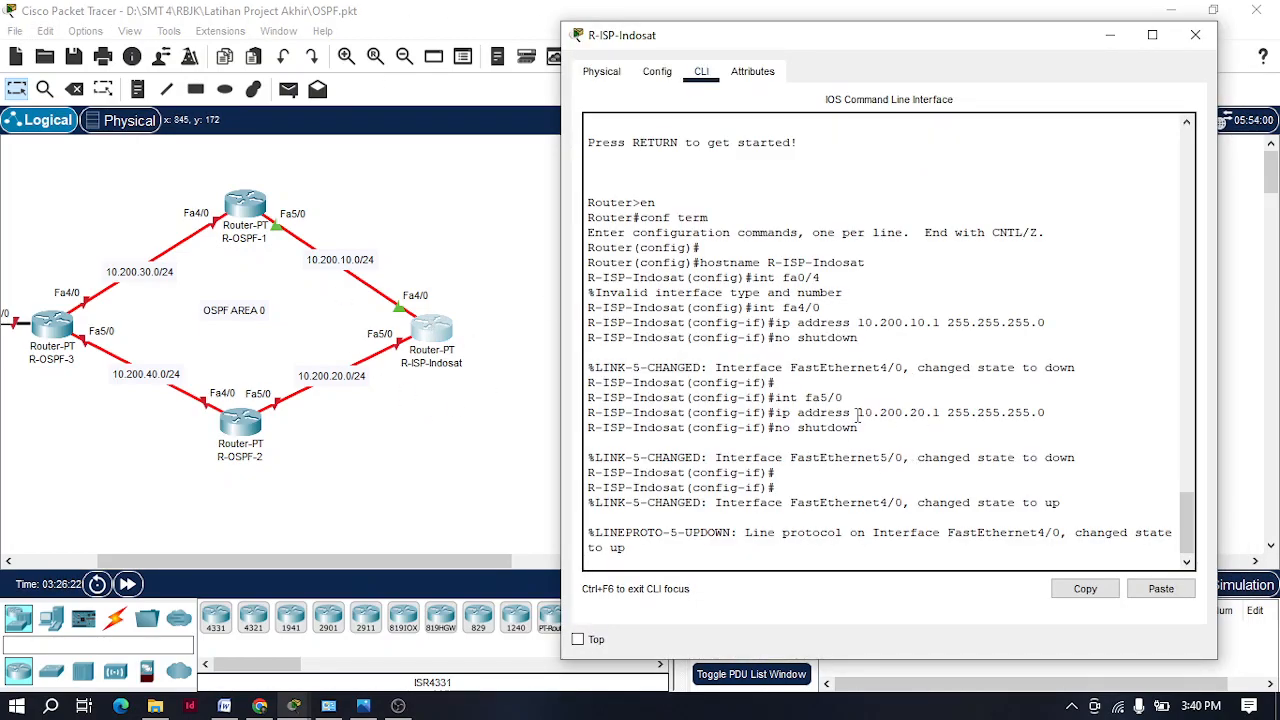
{"action": "left_click", "coordinate": [242, 428]}
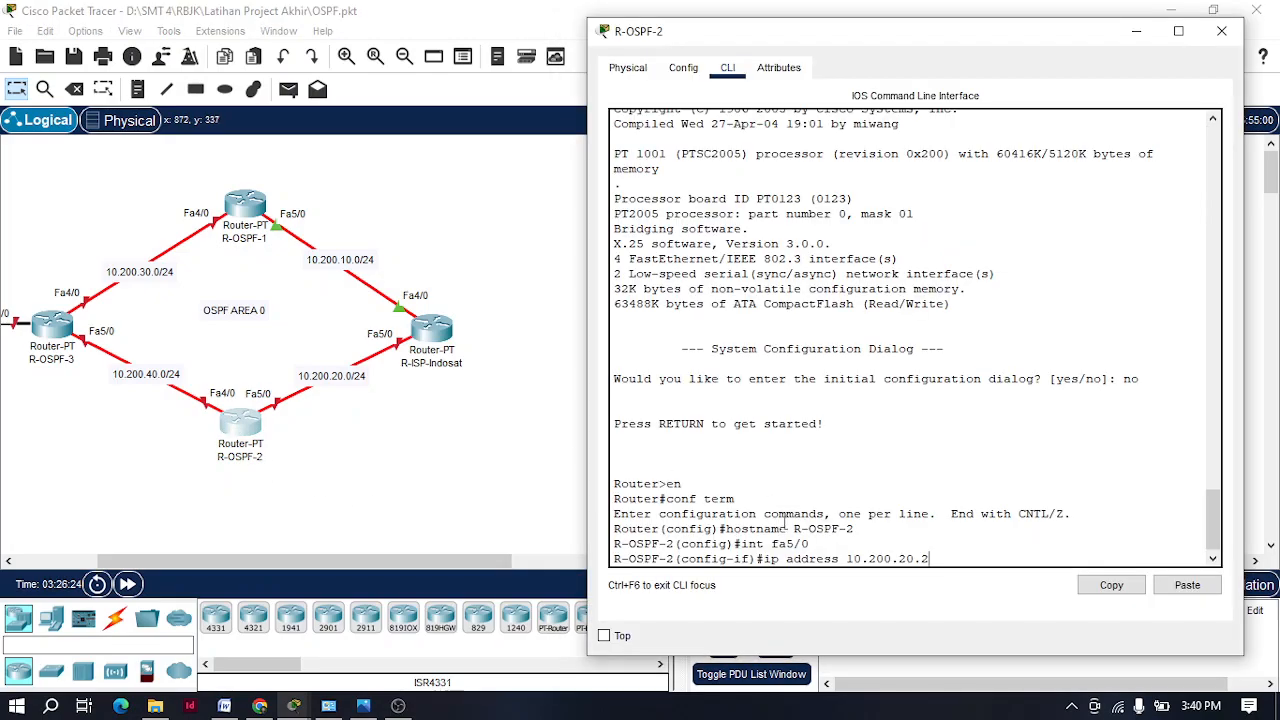
{"action": "type", "text": "255.22"}
{"action": "type", "text": "55.255.255.0"}
{"action": "key", "text": "Return"}
{"action": "type", "text": "no shutdown"}
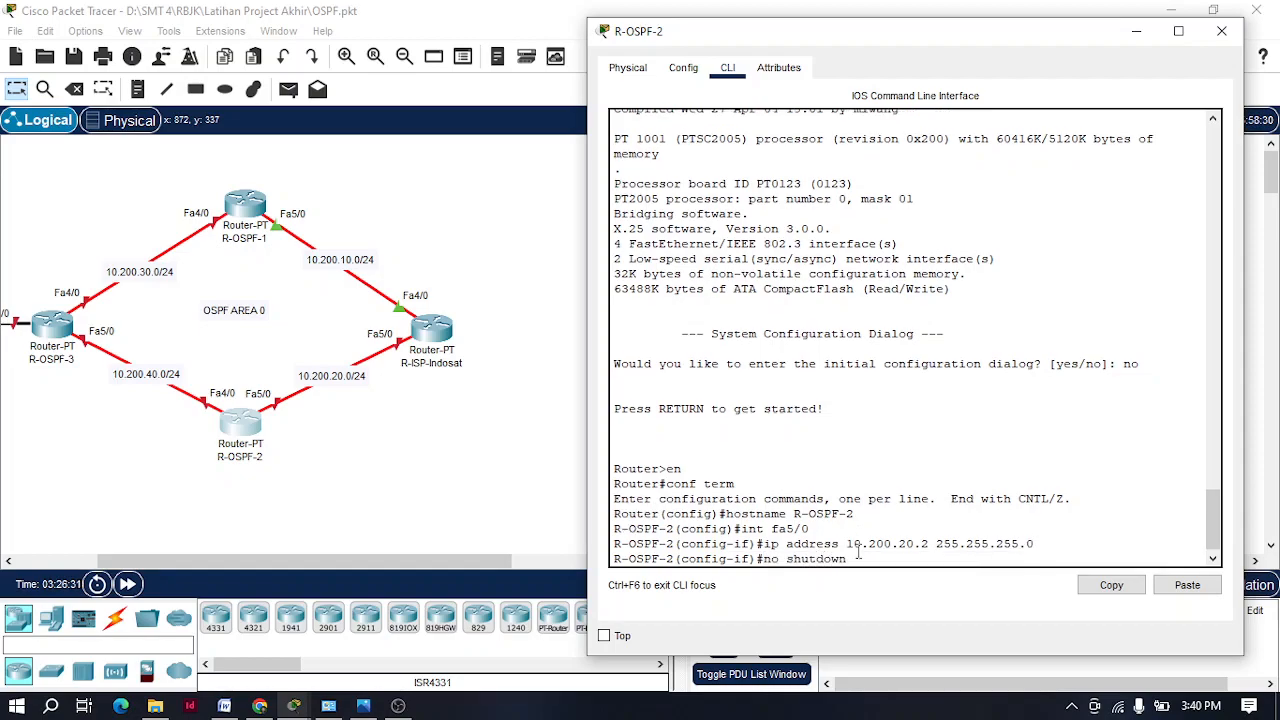
{"action": "key", "text": "Return"}
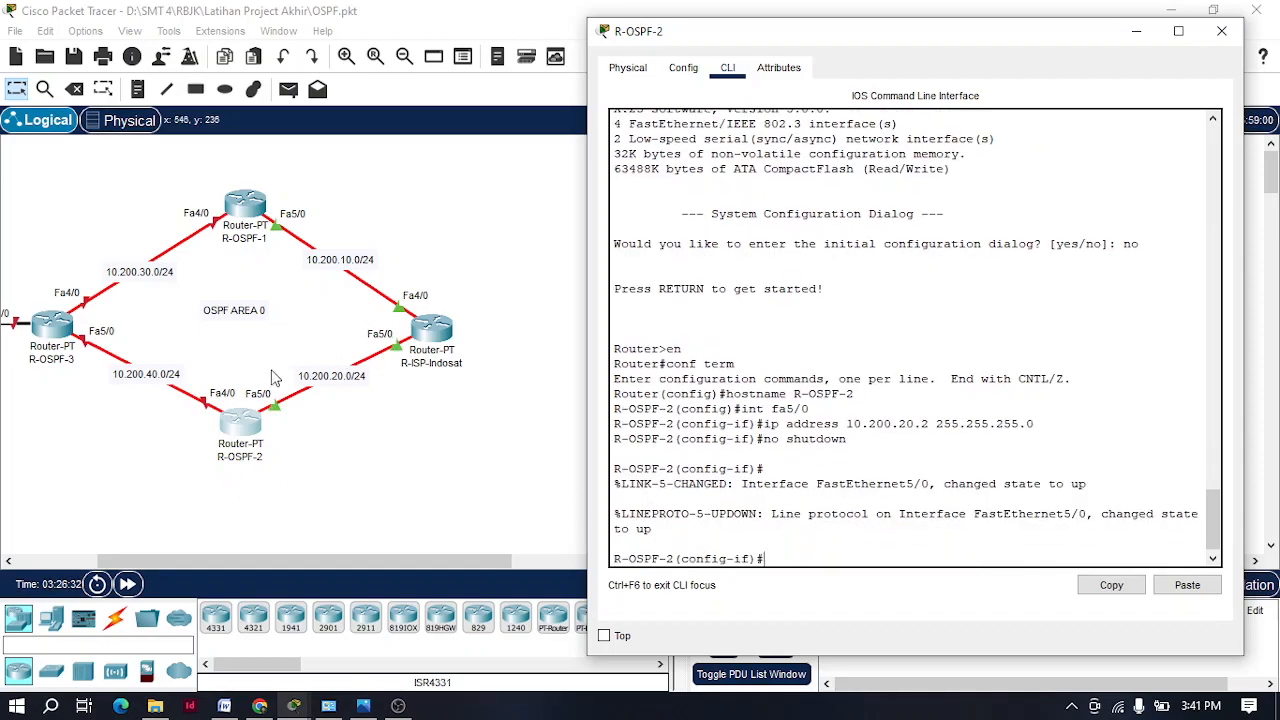
Step: Enter interface fa4/0 of R-OSPF-2 and assign it IP address 10.200.40.1 with mask 255.255.255.0
{"action": "type", "text": "int fa5/0"}
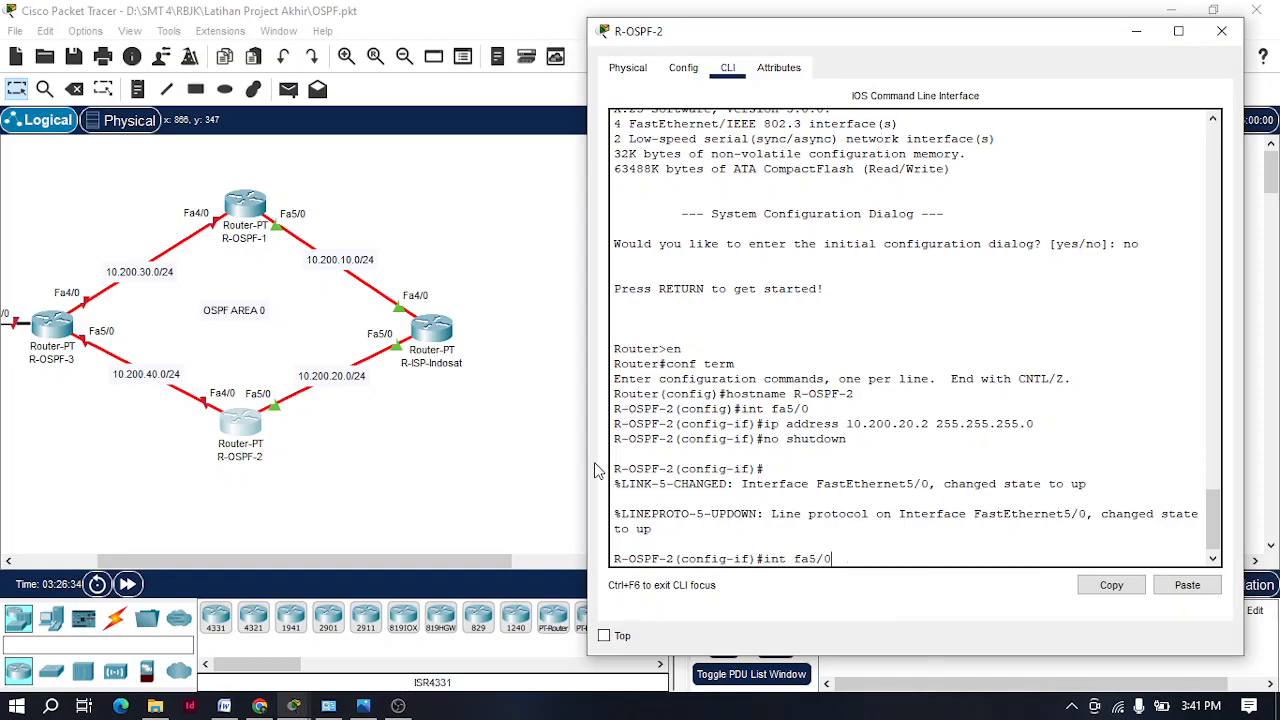
{"action": "key", "text": "BackSpace"}
{"action": "key", "text": "BackSpace"}
{"action": "key", "text": "BackSpace"}
{"action": "type", "text": "4/0"}
{"action": "key", "text": "Return"}
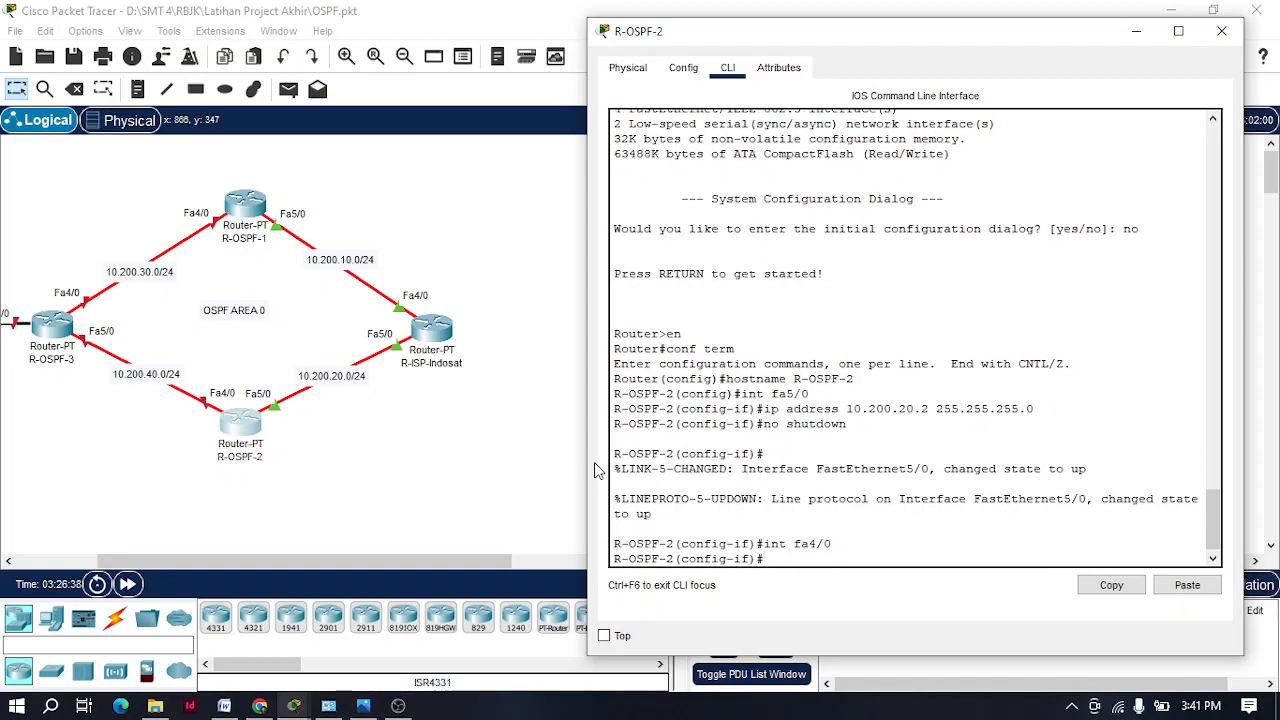
{"action": "key", "text": "Up"}
{"action": "key", "text": "Up"}
{"action": "key", "text": "Up"}
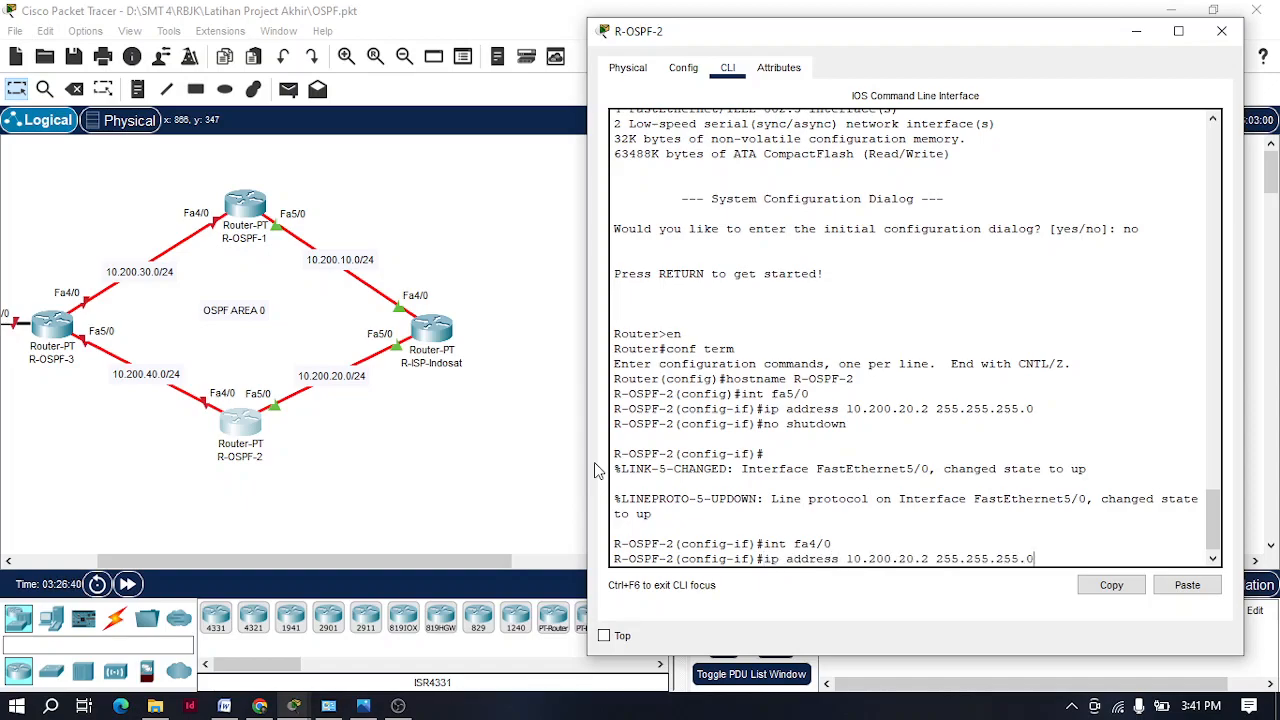
{"action": "key", "text": "Left"}
{"action": "key", "text": "Left"}
{"action": "key", "text": "Left"}
{"action": "key", "text": "Left"}
{"action": "key", "text": "BackSpace"}
{"action": "type", "text": "4"}
{"action": "key", "text": "Right"}
{"action": "key", "text": "Right"}
{"action": "key", "text": "Right"}
{"action": "key", "text": "BackSpace"}
{"action": "type", "text": "1"}
{"action": "key", "text": "Return"}
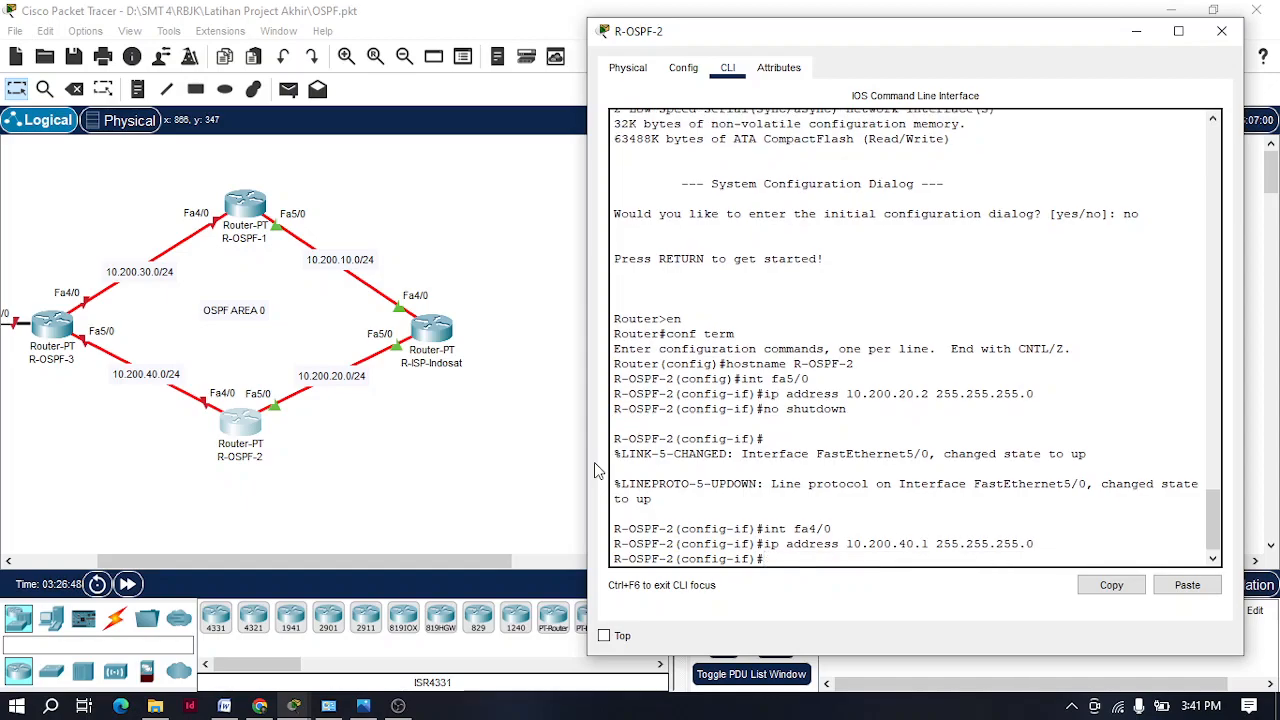
Step: Enable interface fa4/0 of R-OSPF-2 with no shutdown and exit to global configuration mode
{"action": "type", "text": "no shutdown"}
{"action": "key", "text": "Return"}
{"action": "key", "text": "Return"}
{"action": "type", "text": "exit"}
{"action": "key", "text": "Return"}
{"action": "key", "text": "Return"}
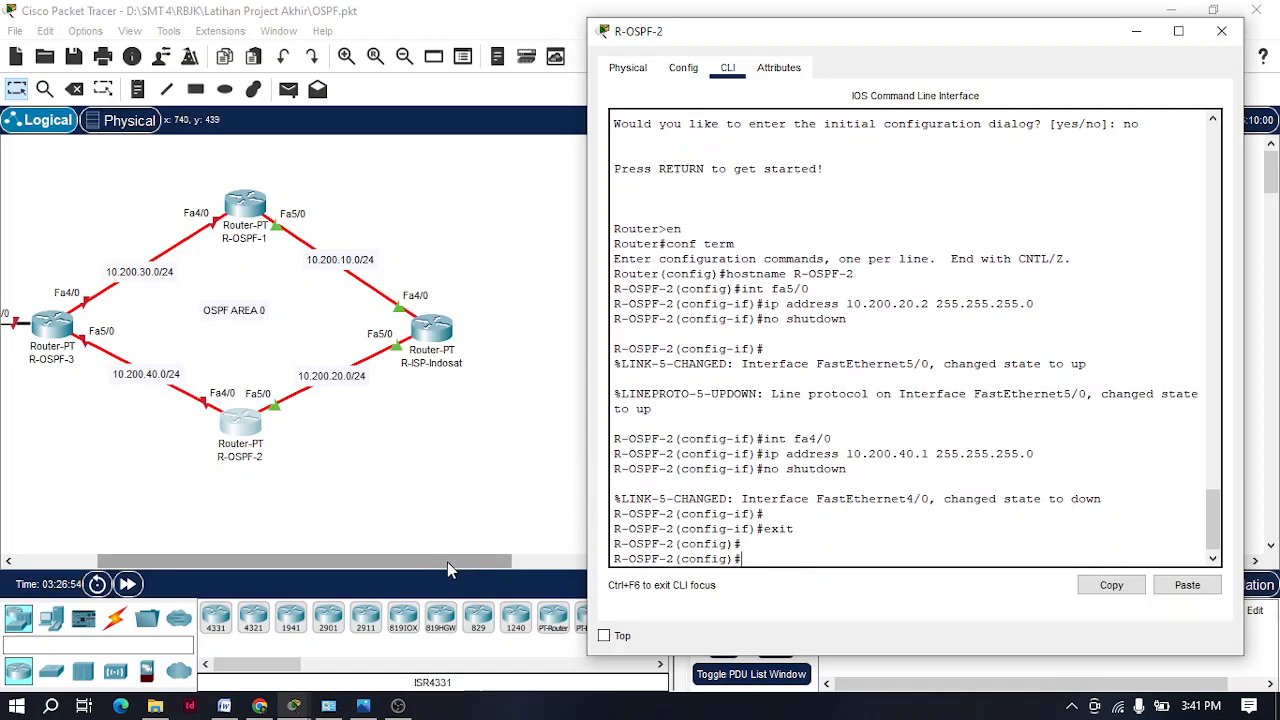
Step: Open the command line of router R-OSPF-3 and answer no to the initial configuration dialog
{"action": "left_click_drag", "start_coordinate": [447, 562], "coordinate": [350, 560]}
{"action": "left_click", "coordinate": [297, 337]}
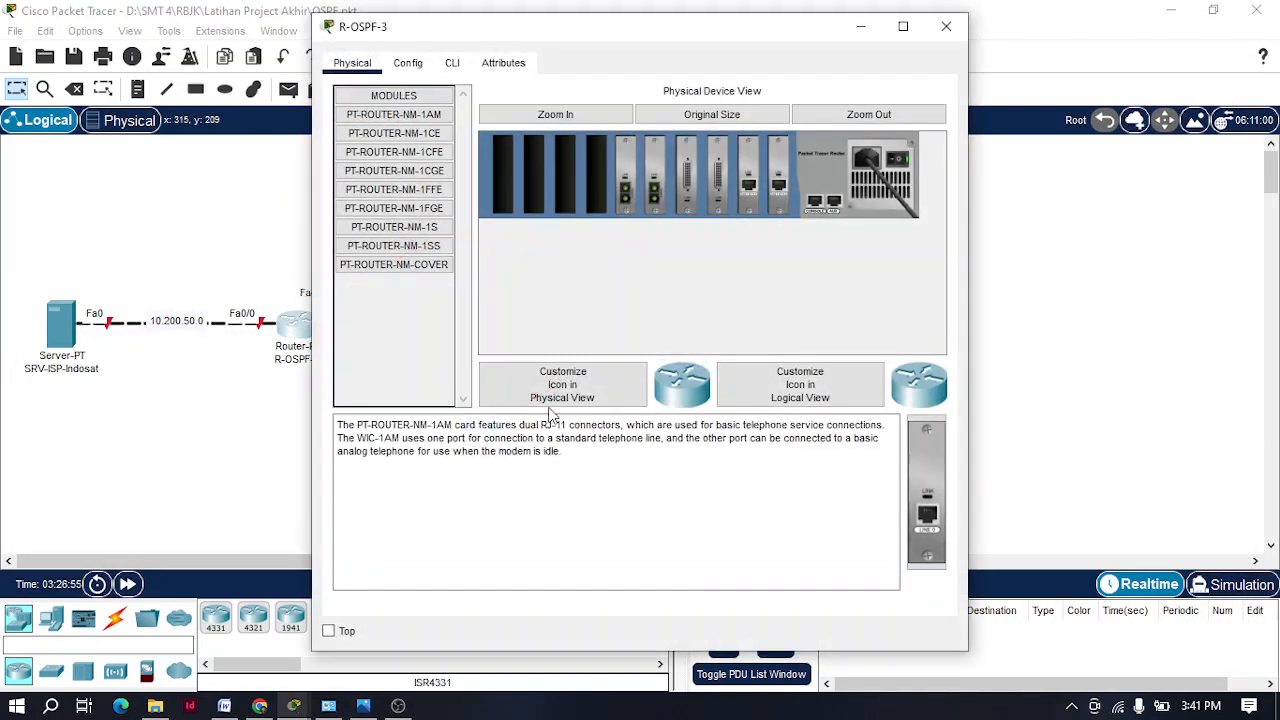
{"action": "left_click", "coordinate": [452, 62]}
{"action": "type", "text": "no"}
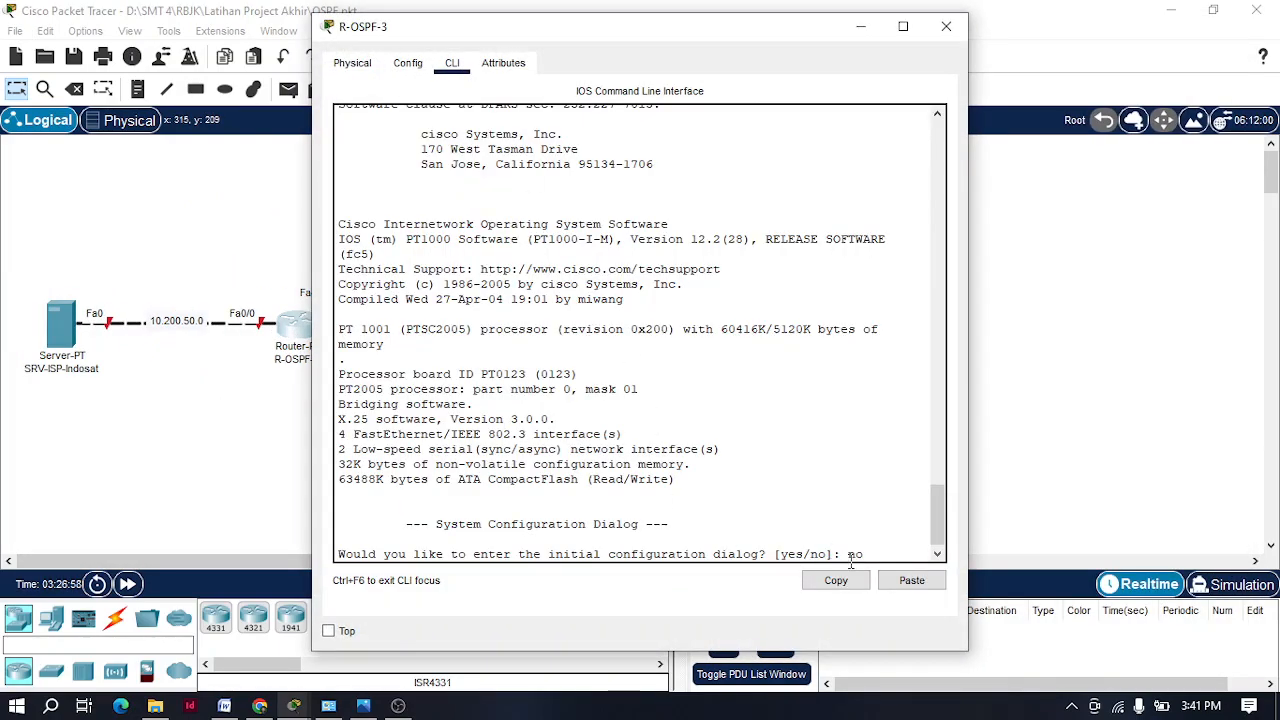
{"action": "key", "text": "Return"}
{"action": "key", "text": "Return"}
Step: Enter global configuration mode on the third OSPF router, set its hostname to R-OSPF-3, and place its window beside the topology
{"action": "type", "text": "c"}
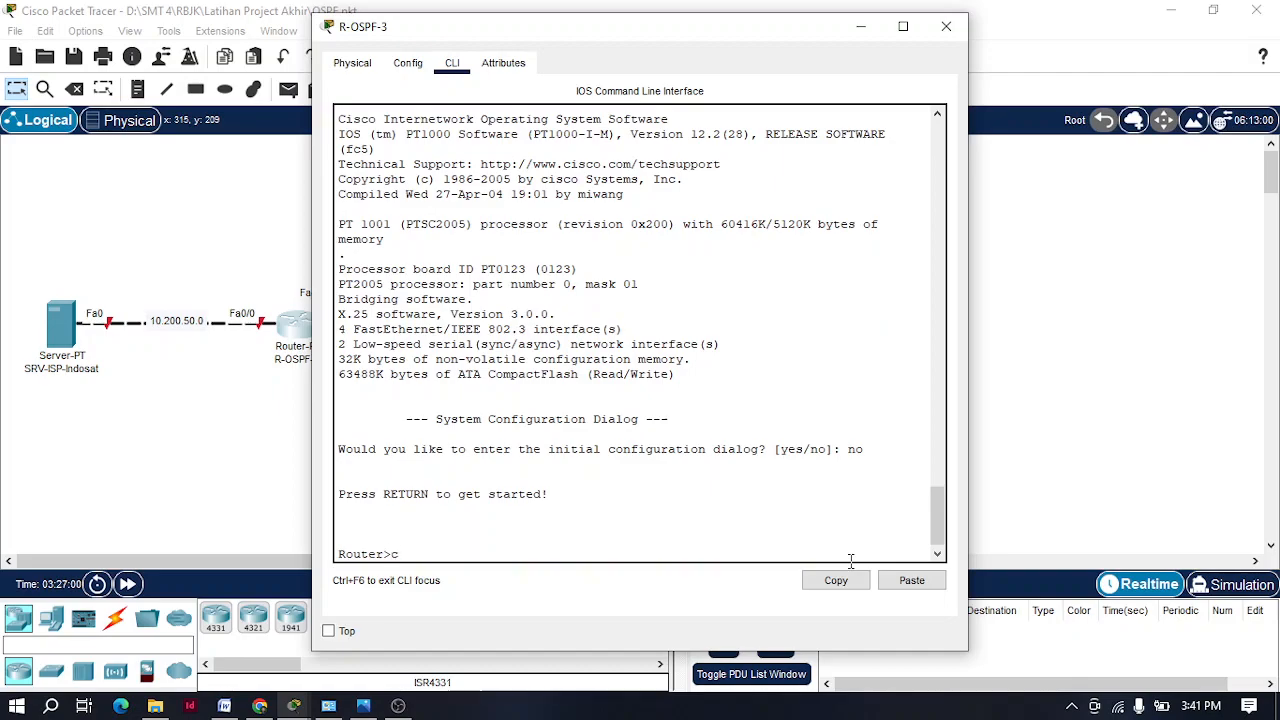
{"action": "type", "text": "on"}
{"action": "key", "text": "Return"}
{"action": "type", "text": "conf term"}
{"action": "key", "text": "Return"}
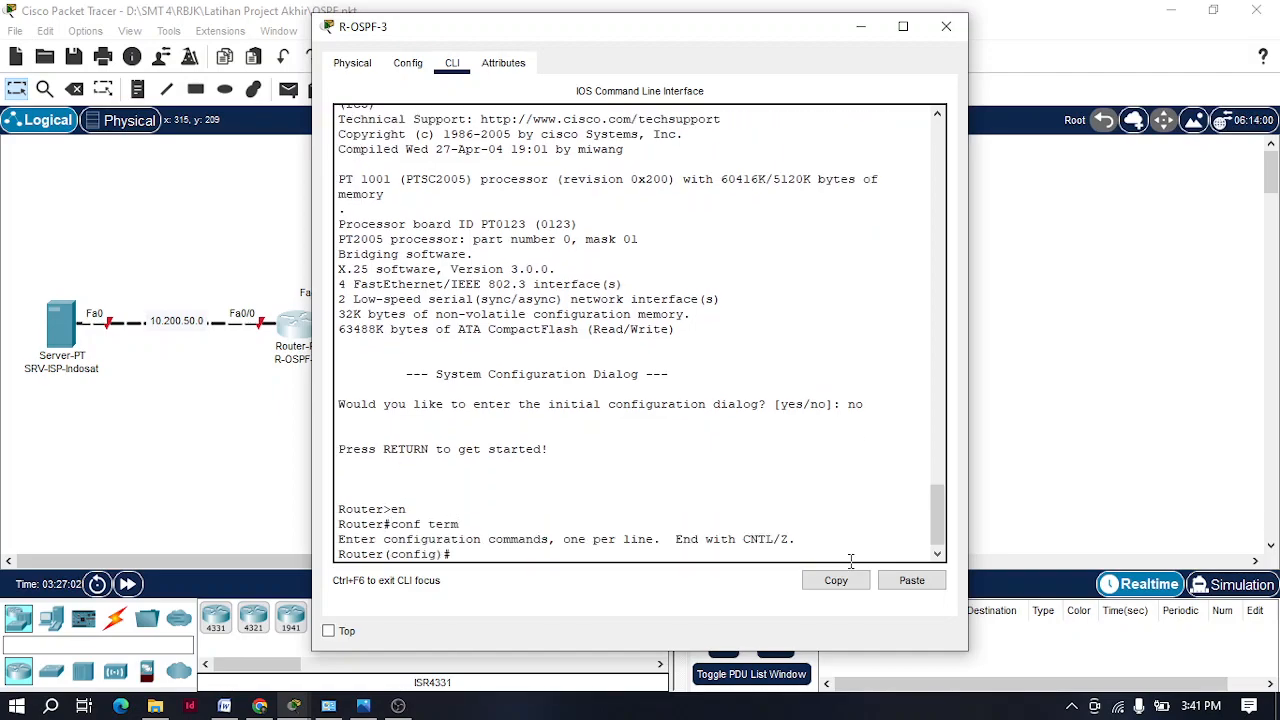
{"action": "type", "text": "h"}
{"action": "key", "text": "BackSpace"}
{"action": "type", "text": "hostname R-OSPF"}
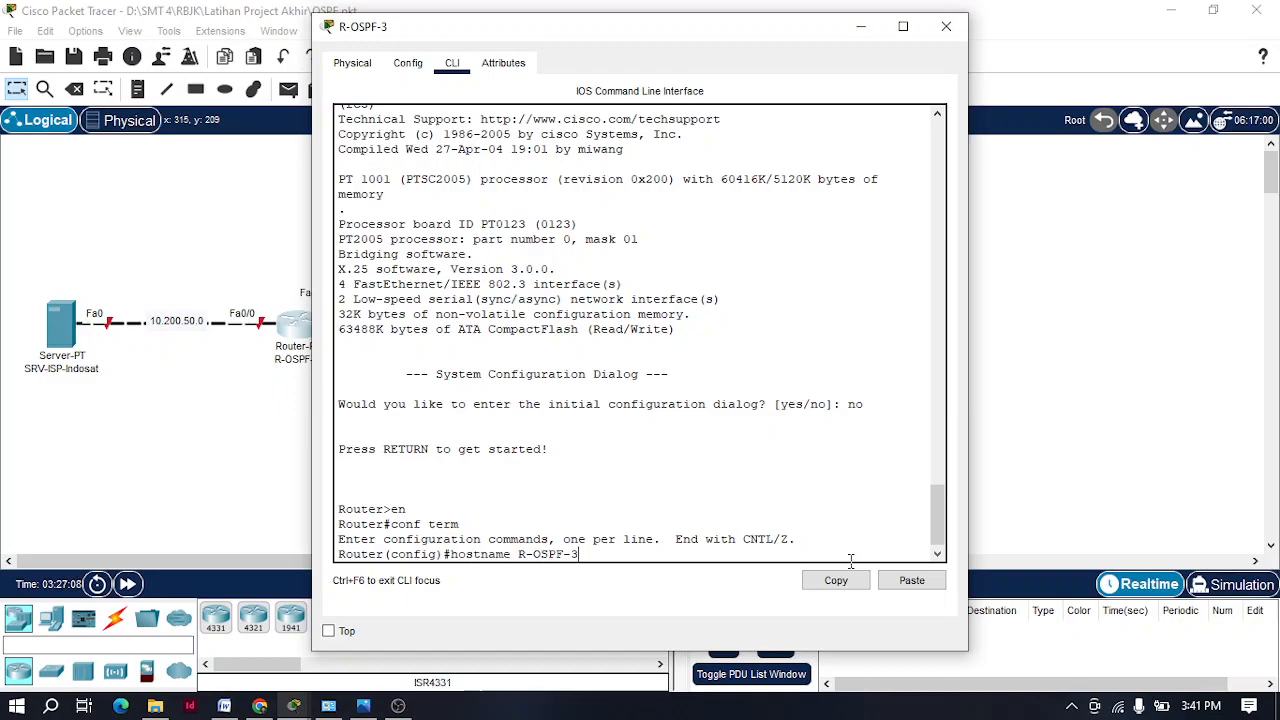
{"action": "type", "text": "-3"}
{"action": "key", "text": "Return"}
{"action": "left_click_drag", "start_coordinate": [567, 25], "coordinate": [852, 44]}
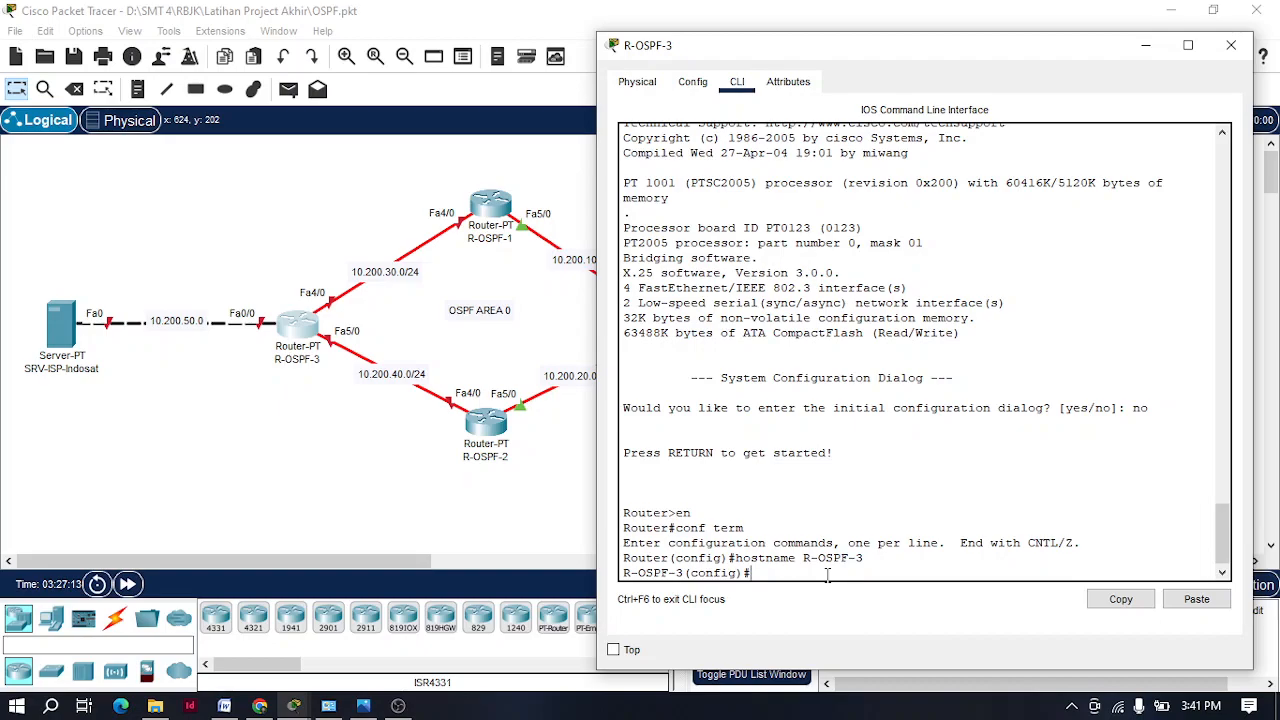
Step: Assign IP address 10.200.30.2 with mask 255.255.255.0 to interface fa4/0 of R-OSPF-3 and enable the interface with no shutdown
{"action": "type", "text": "int "}
{"action": "type", "text": "4"}
{"action": "type", "text": "/"}
{"action": "type", "text": " fa4/"}
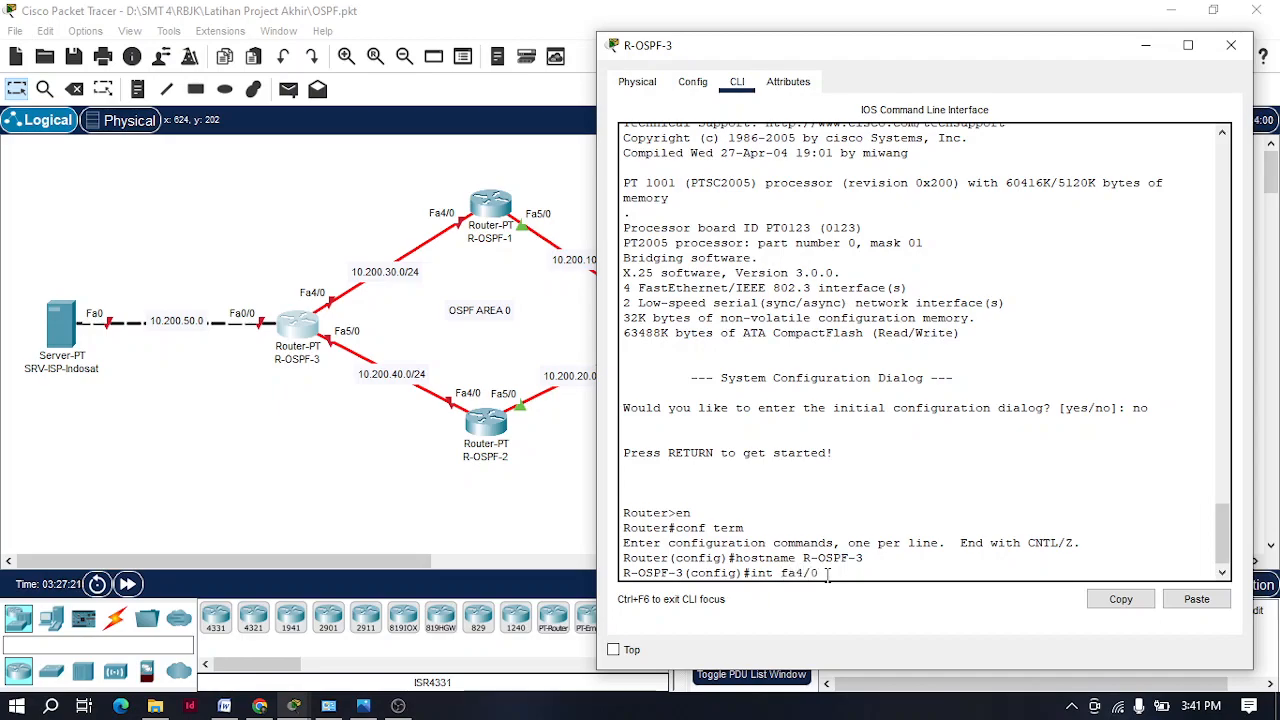
{"action": "type", "text": "0"}
{"action": "key", "text": "Return"}
{"action": "type", "text": "dress"}
{"action": "key", "text": "BackSpace"}
{"action": "key", "text": "BackSpace"}
{"action": "key", "text": "BackSpace"}
{"action": "key", "text": "BackSpace"}
{"action": "type", "text": "ress 10.200.30.2 255.255.255.0"}
{"action": "key", "text": "Return"}
{"action": "type", "text": "no shut"}
{"action": "key", "text": "Tab"}
{"action": "key", "text": "Return"}
Step: Enter interface fa5/0 of R-OSPF-3 and write the command giving it IP address 10.200.40.2 with mask 255.255.255.0
{"action": "key", "text": "Up"}
{"action": "key", "text": "Up"}
{"action": "key", "text": "Up"}
{"action": "key", "text": "Left"}
{"action": "key", "text": "Left"}
{"action": "key", "text": "BackSpace"}
{"action": "type", "text": "5"}
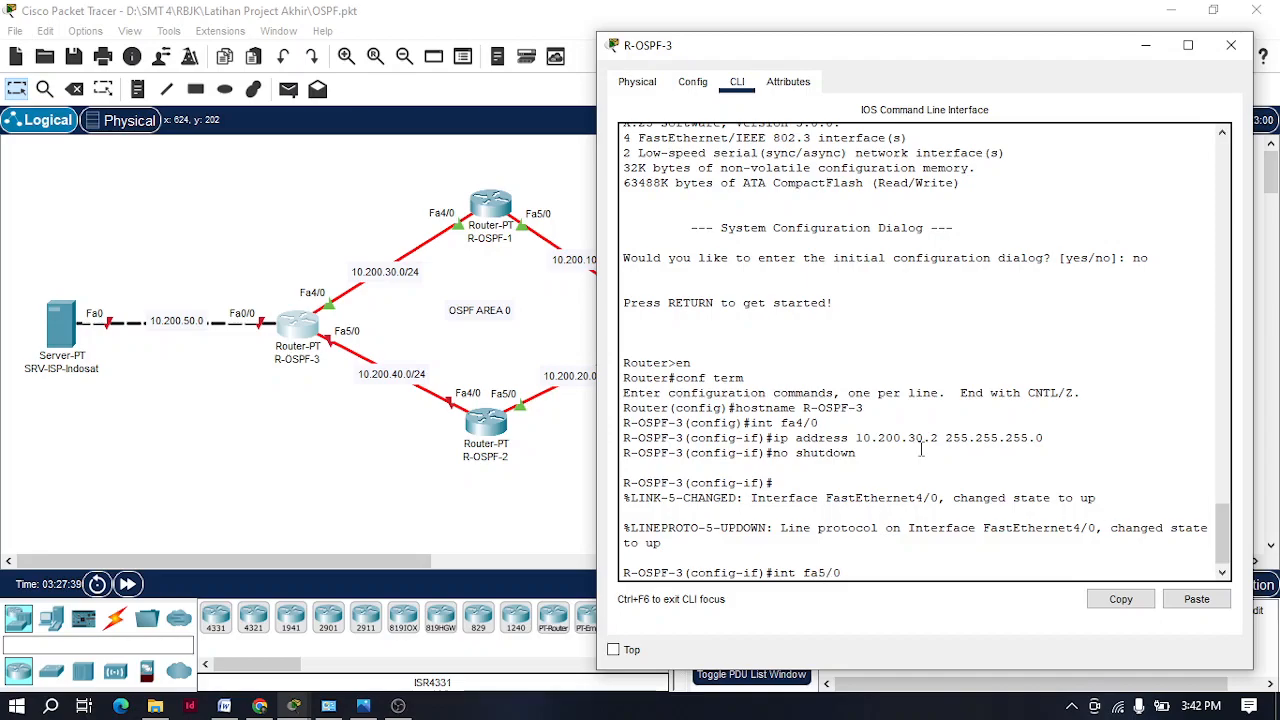
{"action": "key", "text": "Return"}
{"action": "key", "text": "Up"}
{"action": "key", "text": "Up"}
{"action": "key", "text": "Up"}
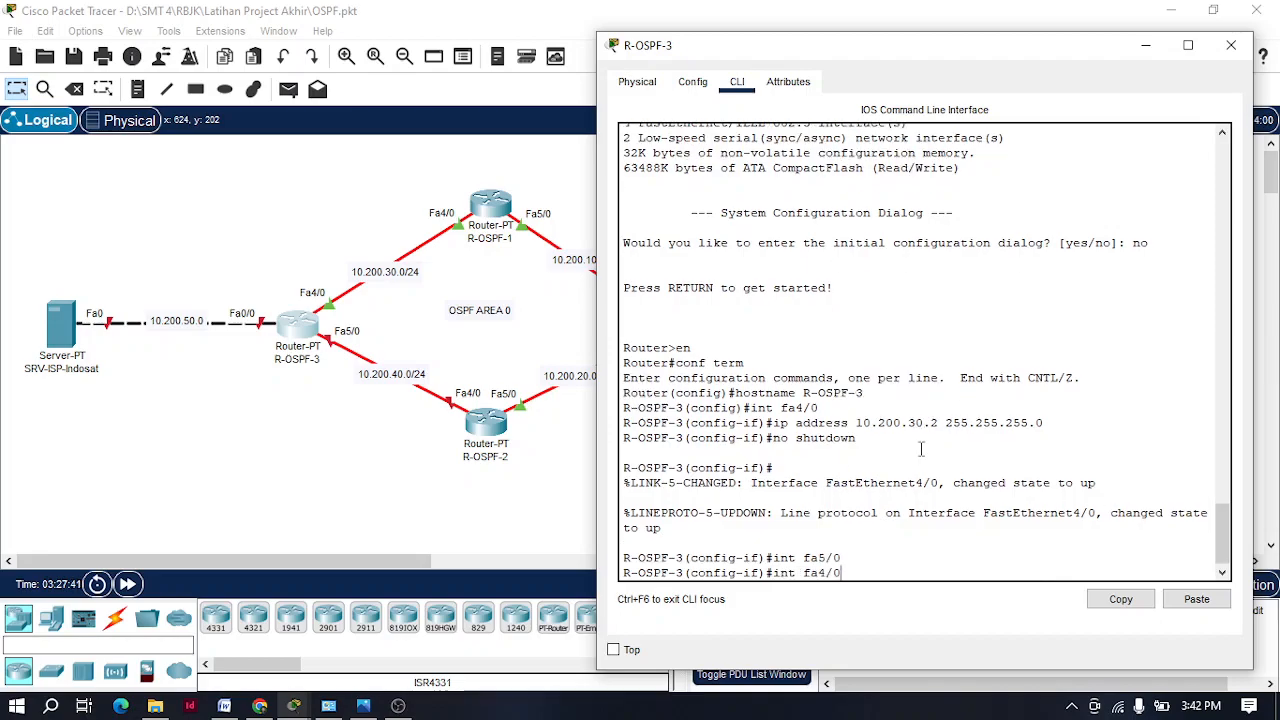
{"action": "key", "text": "Left"}
{"action": "key", "text": "Left"}
{"action": "key", "text": "Left"}
{"action": "key", "text": "Left"}
{"action": "key", "text": "Left"}
{"action": "key", "text": "Left"}
{"action": "key", "text": "Left"}
{"action": "key", "text": "Left"}
{"action": "key", "text": "Left"}
{"action": "key", "text": "Left"}
{"action": "key", "text": "Left"}
{"action": "key", "text": "Left"}
{"action": "key", "text": "Left"}
{"action": "key", "text": "Left"}
{"action": "key", "text": "Left"}
{"action": "key", "text": "Left"}
{"action": "key", "text": "Left"}
{"action": "key", "text": "BackSpace"}
{"action": "type", "text": "4"}
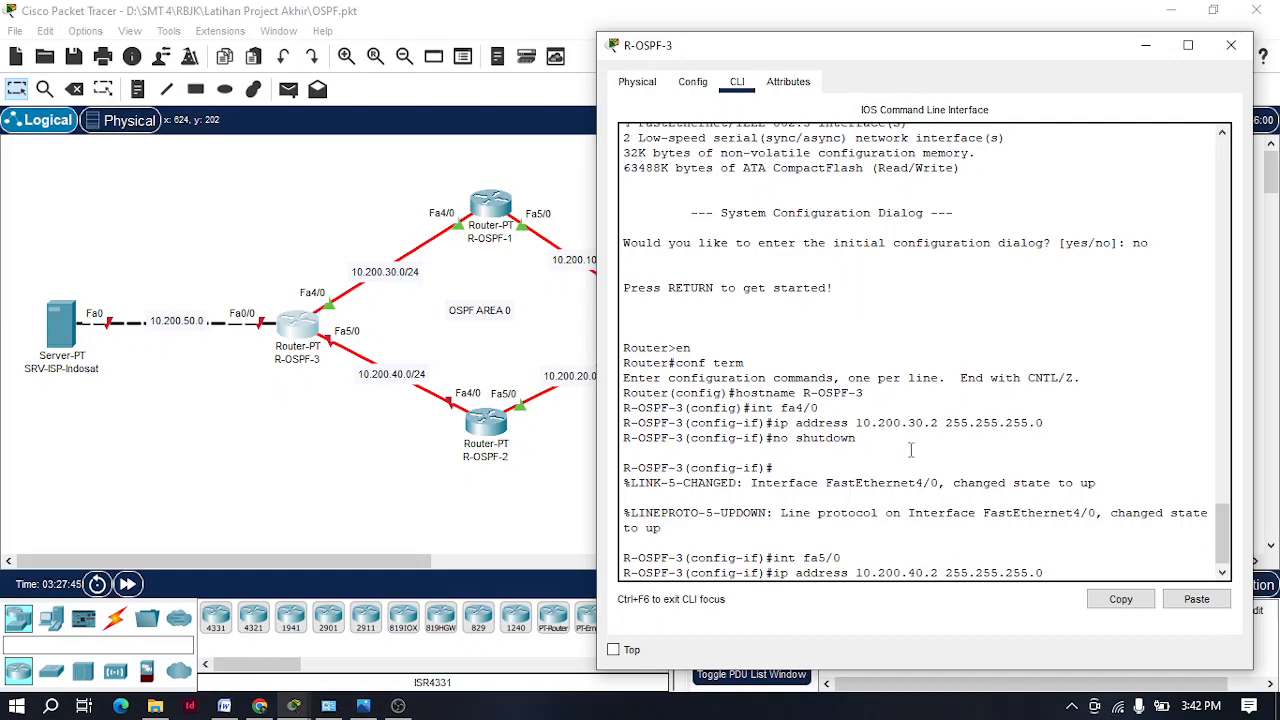
Step: Check the fa4/0 address configured on R-OSPF-2, return to R-OSPF-3, and enable its interface fa5/0 with no shutdown
{"action": "left_click", "coordinate": [497, 428]}
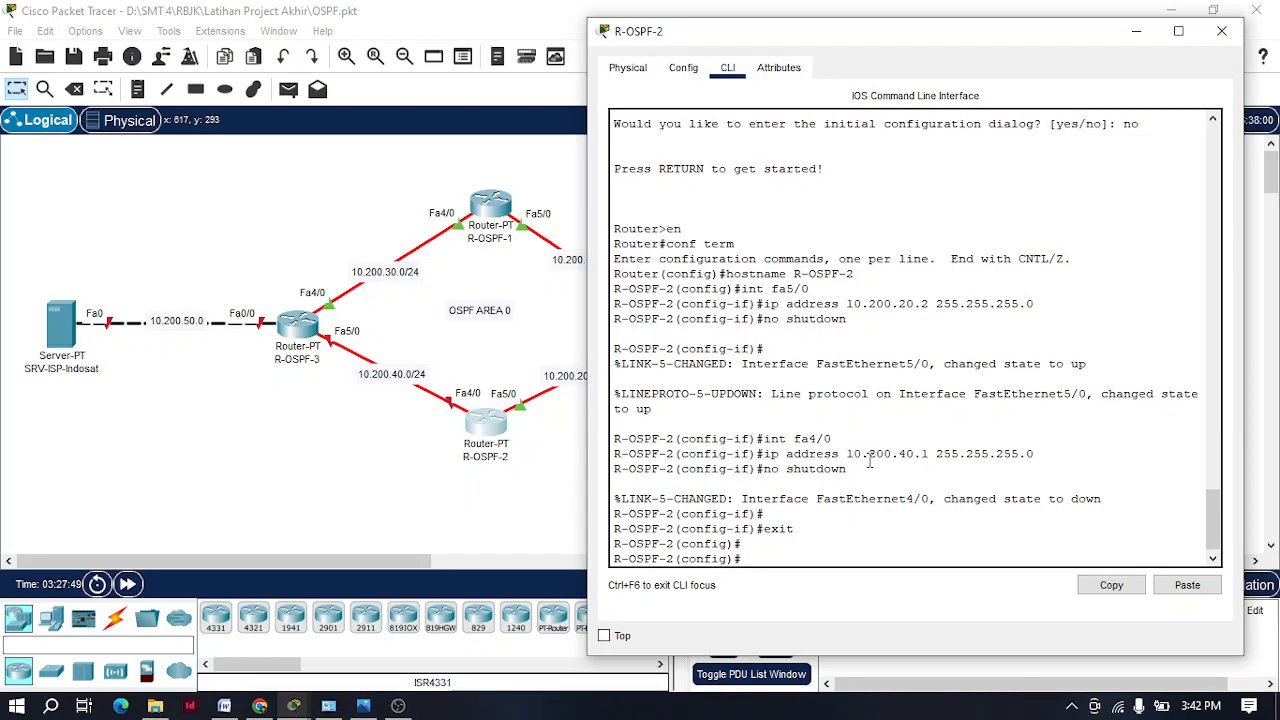
{"action": "mouse_move", "coordinate": [930, 456]}
{"action": "left_mouse_down"}
{"action": "mouse_move", "coordinate": [912, 458]}
{"action": "mouse_move", "coordinate": [929, 455]}
{"action": "left_mouse_up"}
{"action": "left_click", "coordinate": [248, 345]}
{"action": "left_click", "coordinate": [298, 326]}
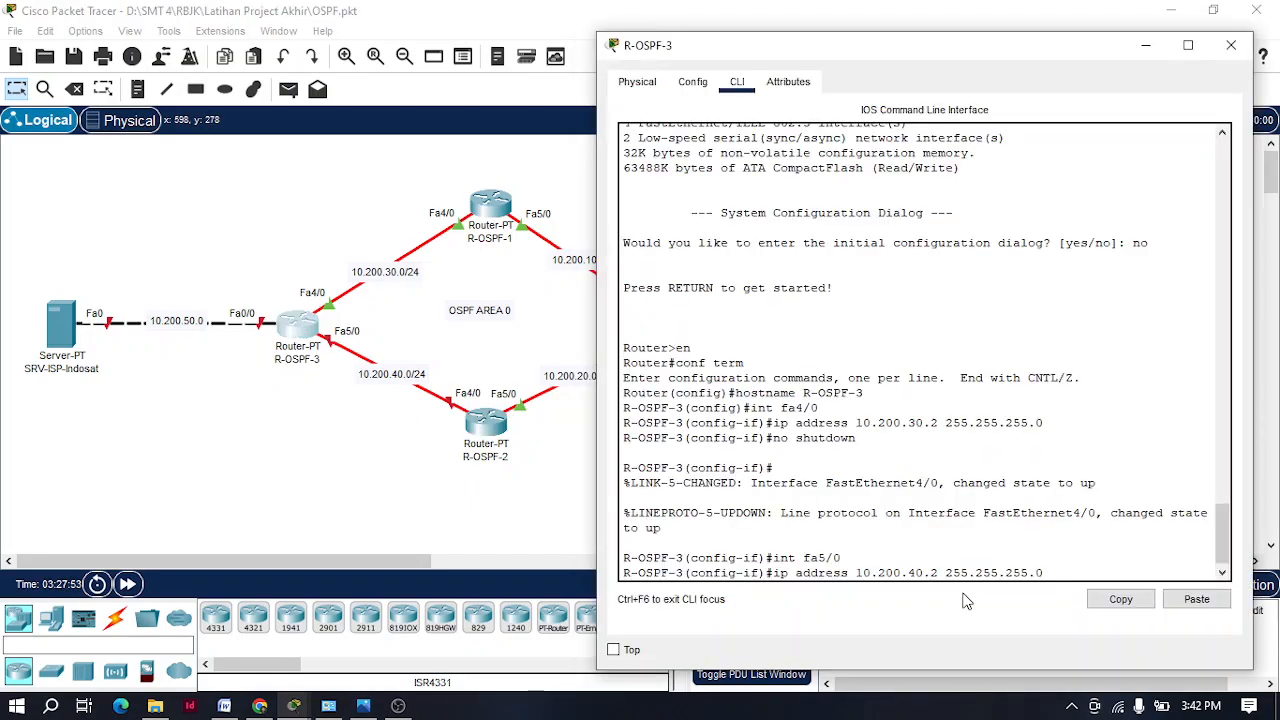
{"action": "type", "text": "no shutdown"}
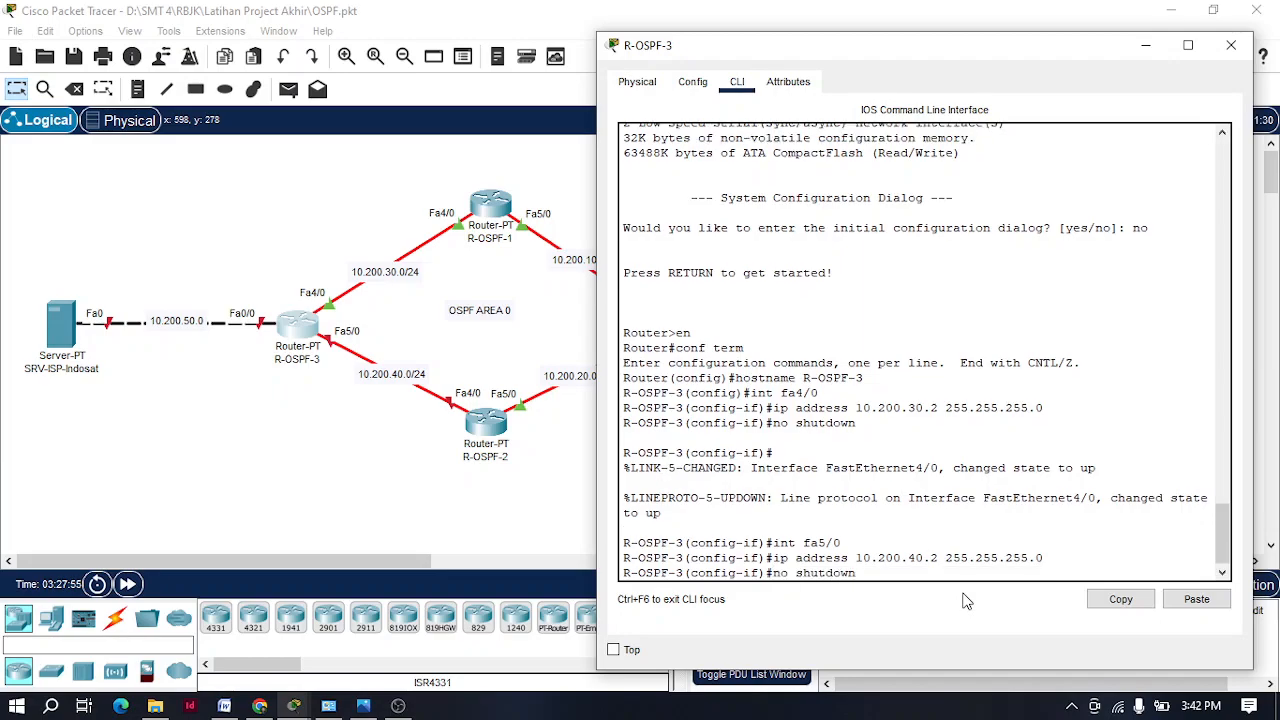
{"action": "key", "text": "Return"}
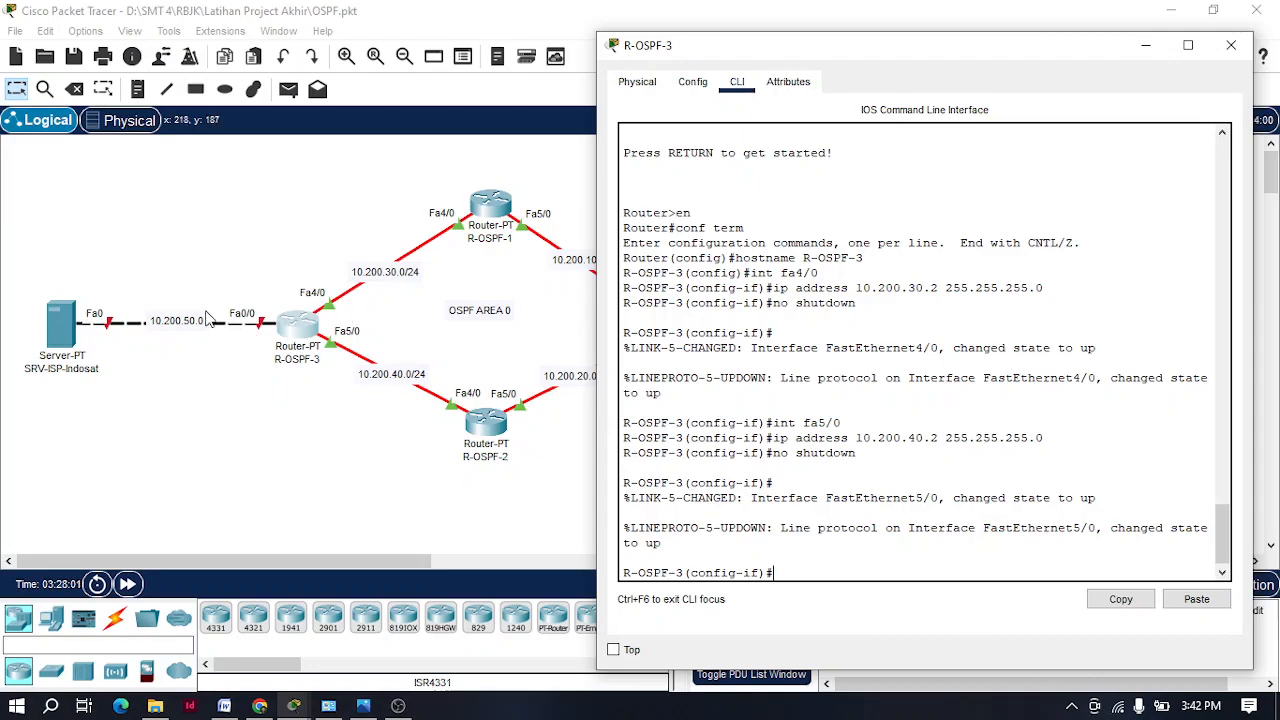
Step: Enter interface configuration mode for fa0/0 on R-OSPF-3
{"action": "key", "text": "Up"}
{"action": "key", "text": "Up"}
{"action": "key", "text": "Up"}
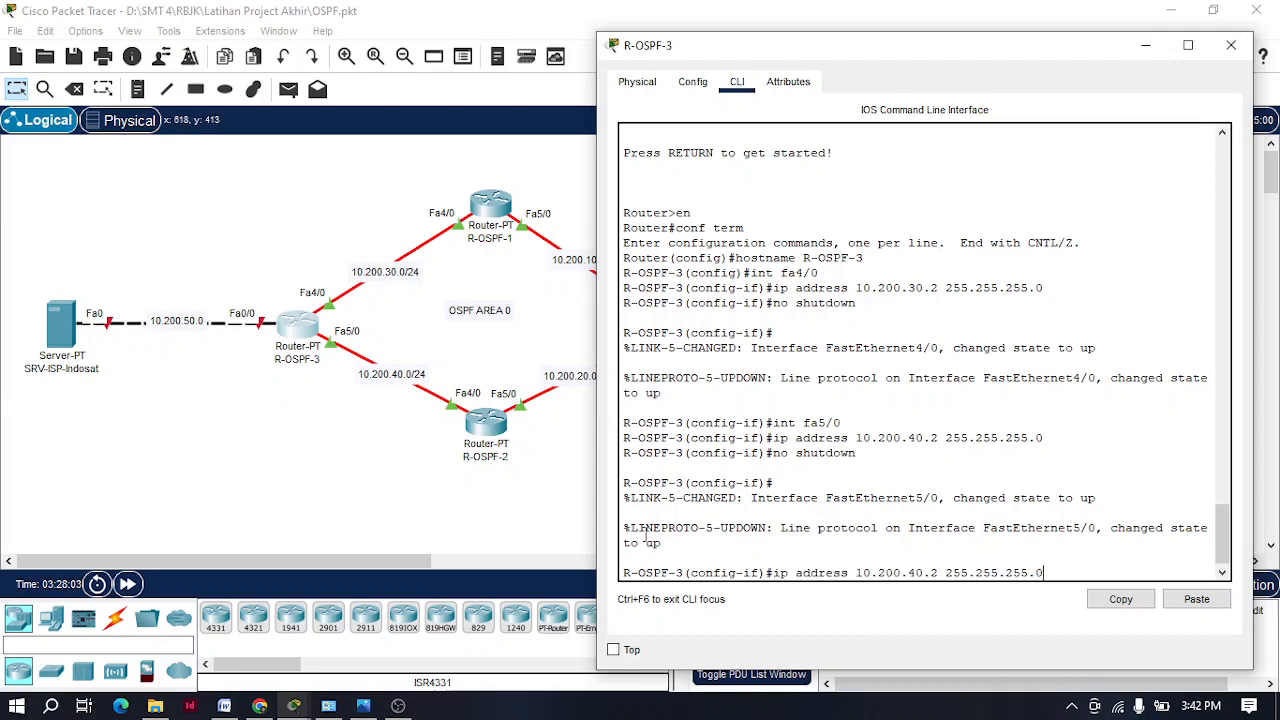
{"action": "key", "text": "Left"}
{"action": "key", "text": "Left"}
{"action": "key", "text": "BackSpace"}
{"action": "type", "text": "0"}
{"action": "key", "text": "Return"}
Step: Assign IP address 10.200.50.1 with mask 255.255.255.0 to fa0/0 of R-OSPF-3, enable it with no shutdown, and minimize the router window
{"action": "type", "text": "ip address 10."}
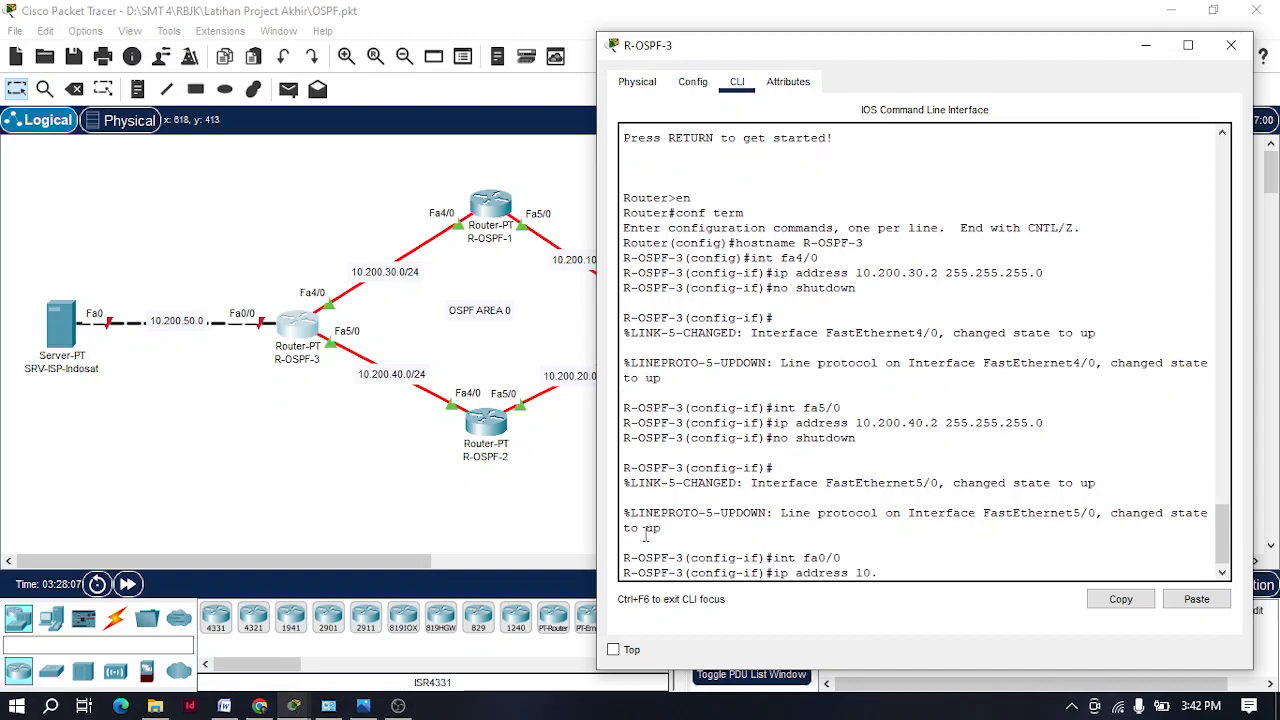
{"action": "type", "text": "200.50.1 2"}
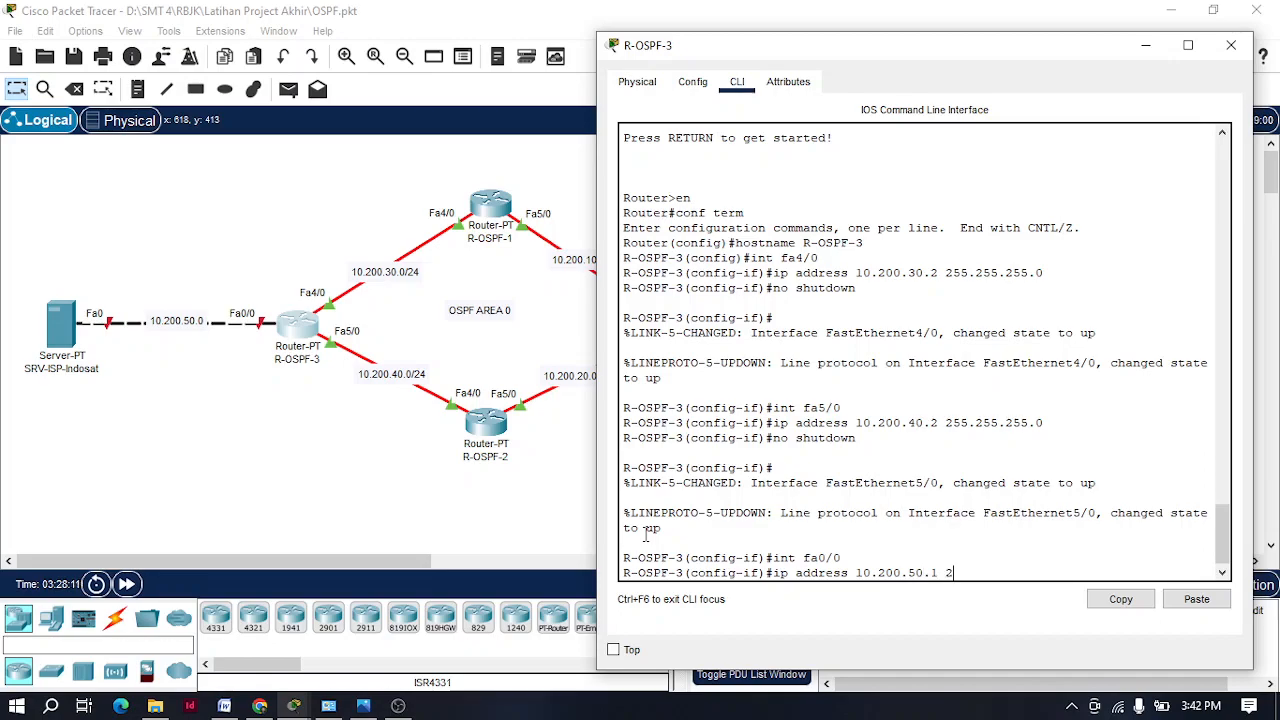
{"action": "type", "text": "55.255.255.0"}
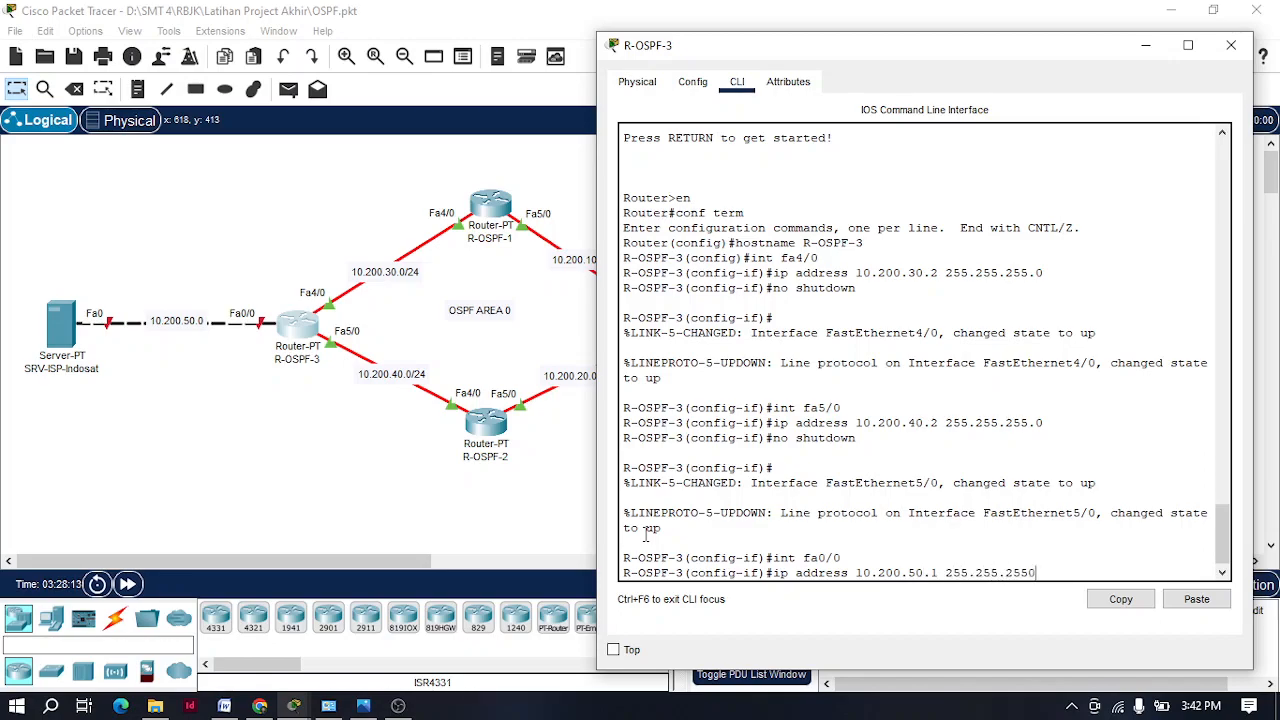
{"action": "key", "text": "Return"}
{"action": "type", "text": "no shutdown"}
{"action": "key", "text": "Return"}
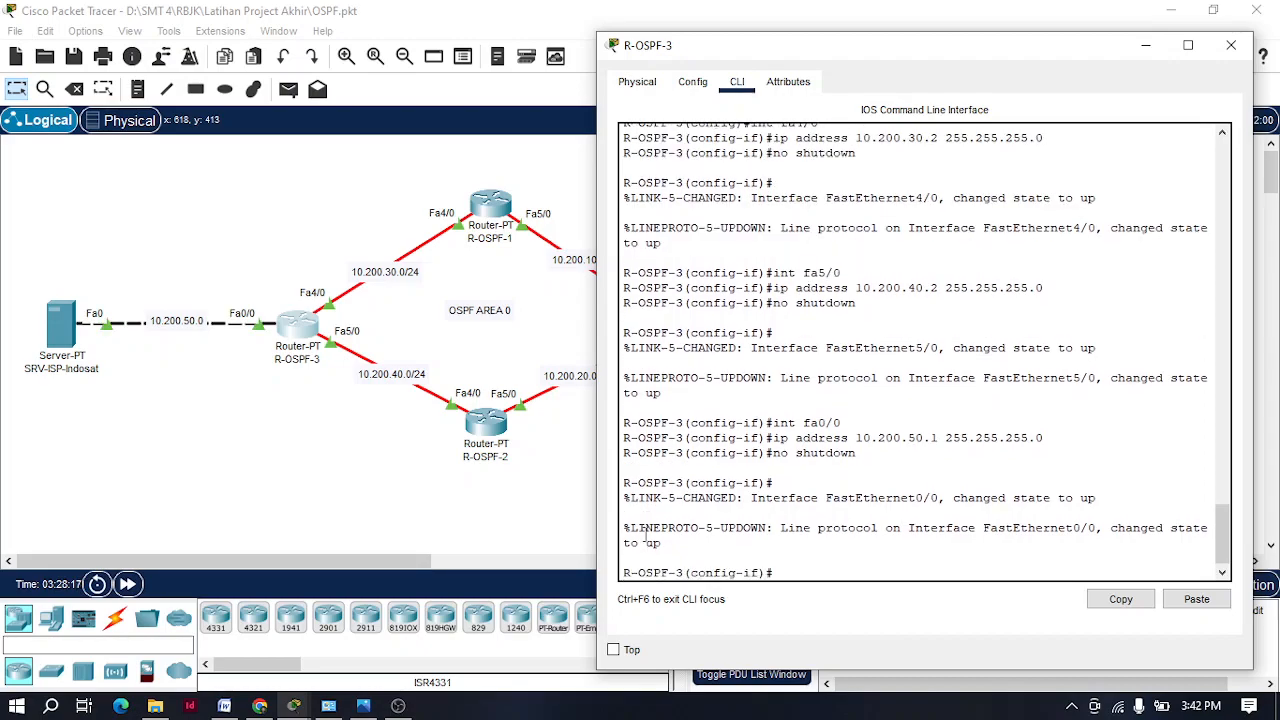
{"action": "left_click", "coordinate": [1146, 46]}
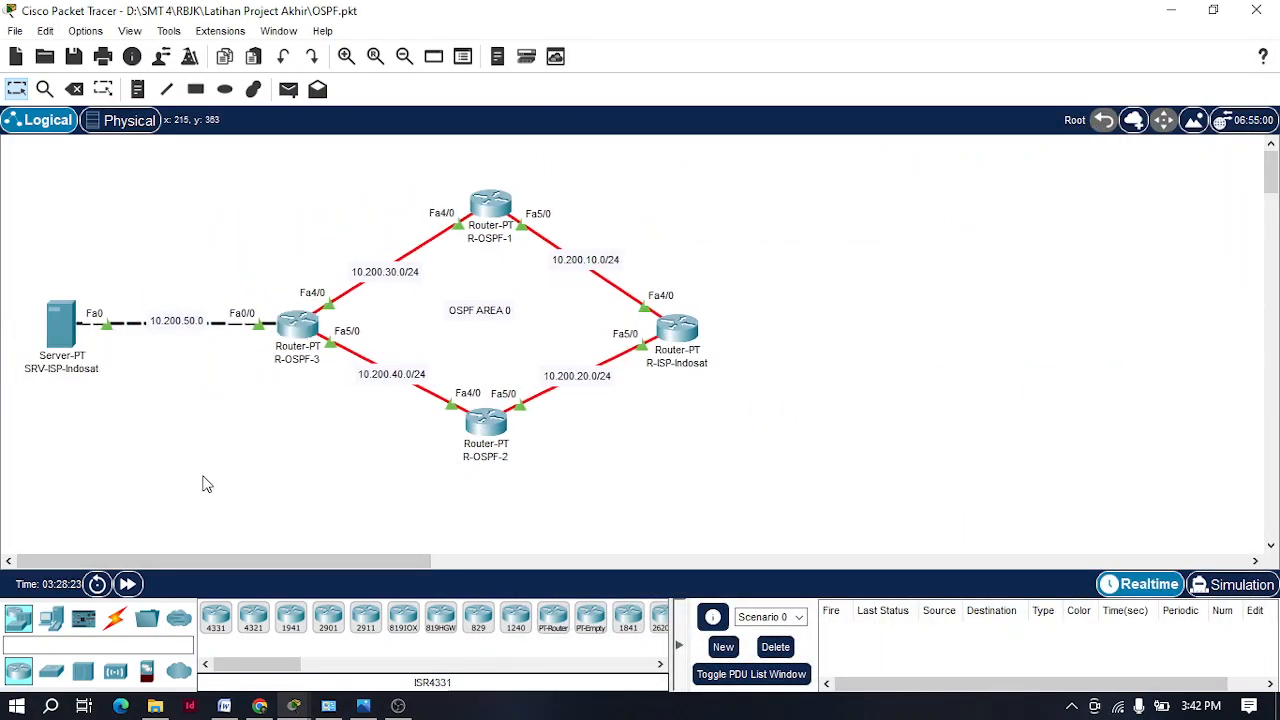
Step: Open the command line of R-ISP-Indosat and place its window beside the topology with the router in view
{"action": "left_click", "coordinate": [677, 333]}
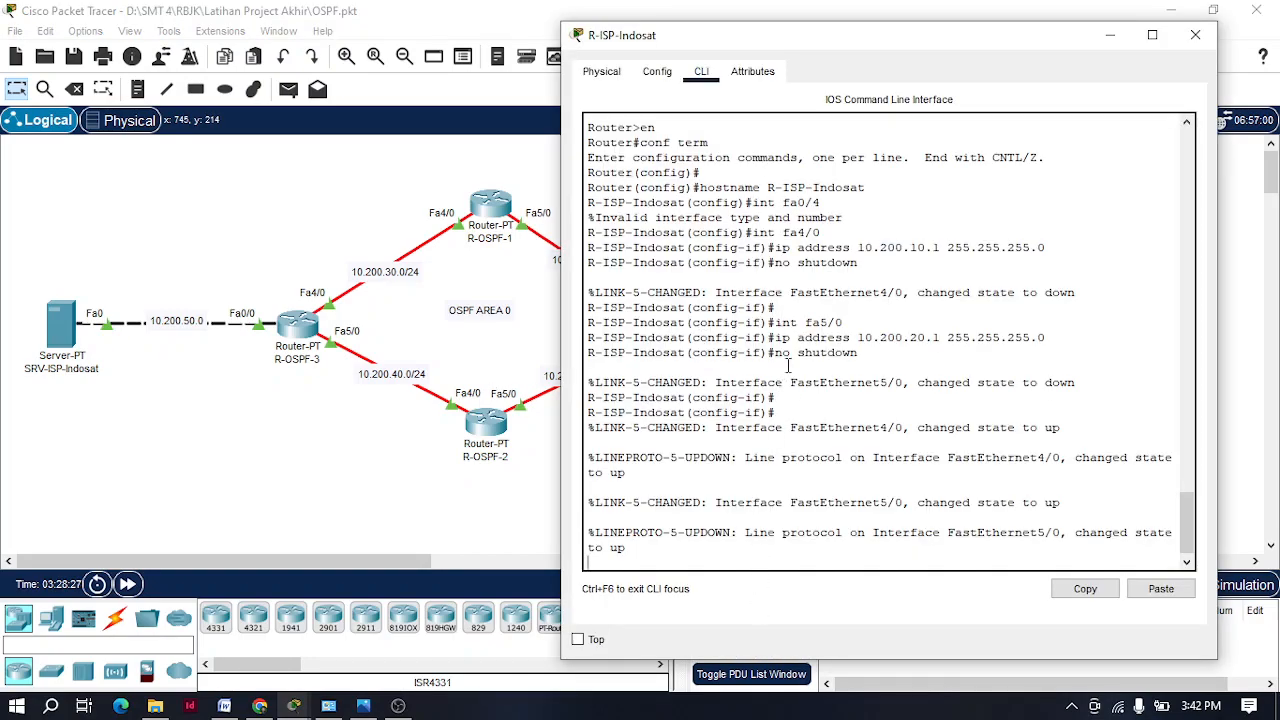
{"action": "left_click_drag", "start_coordinate": [748, 42], "coordinate": [895, 46]}
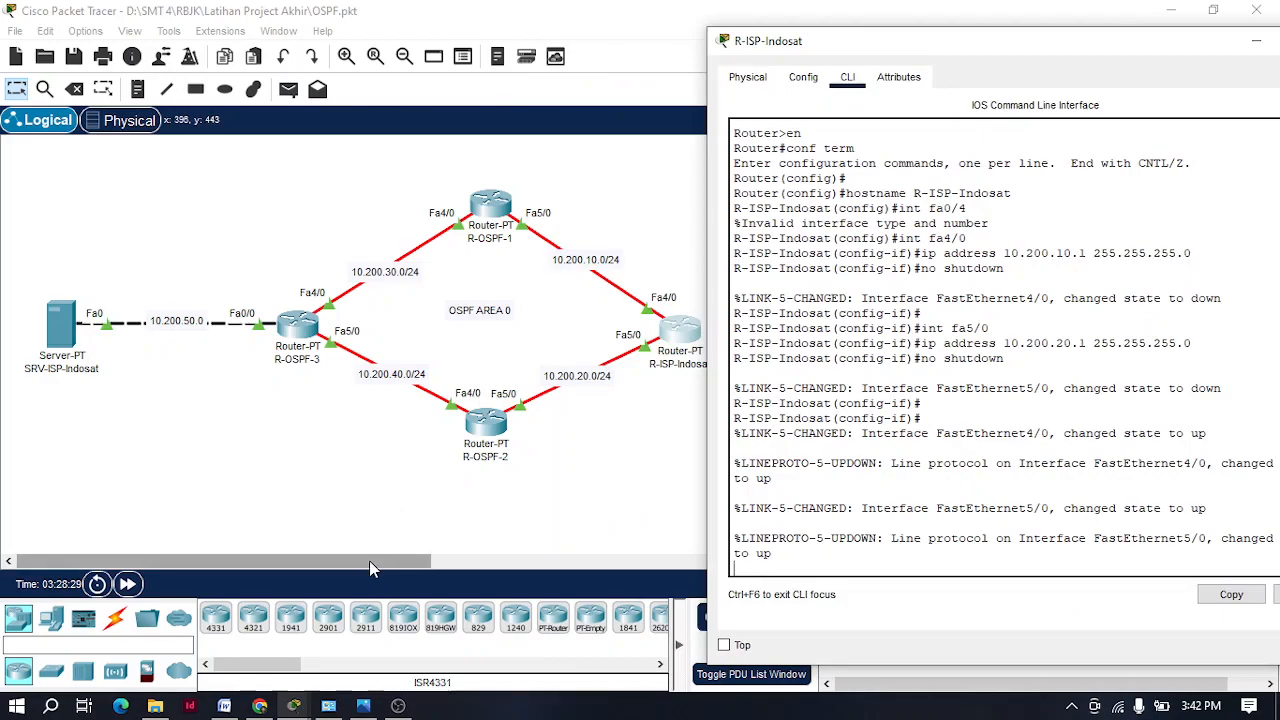
{"action": "left_click_drag", "start_coordinate": [370, 563], "coordinate": [482, 565]}
{"action": "left_click", "coordinate": [336, 337]}
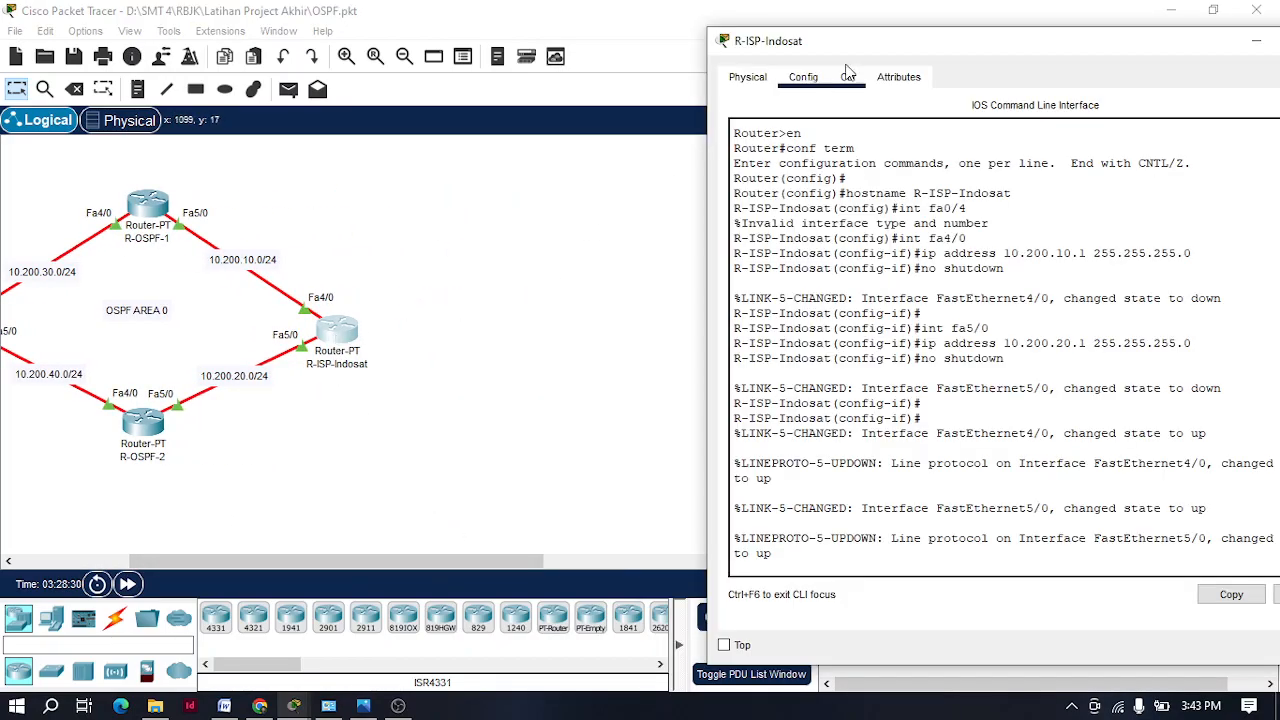
{"action": "left_click_drag", "start_coordinate": [928, 44], "coordinate": [710, 29]}
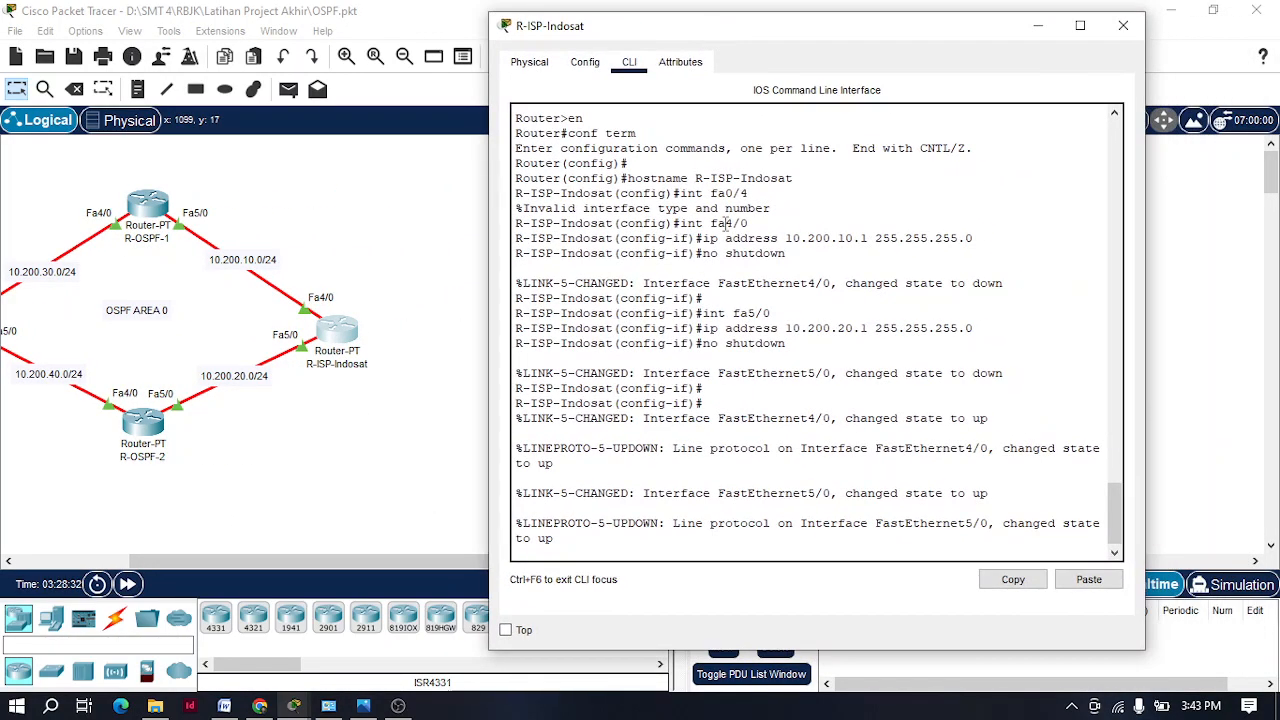
Step: Exit interface configuration on R-ISP-Indosat and return to global configuration mode
{"action": "key", "text": "Return"}
{"action": "key", "text": "Return"}
{"action": "key", "text": "Return"}
{"action": "type", "text": "en"}
{"action": "key", "text": "BackSpace"}
{"action": "key", "text": "BackSpace"}
{"action": "type", "text": "ex"}
{"action": "key", "text": "Return"}
{"action": "key", "text": "Return"}
{"action": "key", "text": "Return"}
{"action": "key", "text": "Return"}
{"action": "type", "text": "e"}
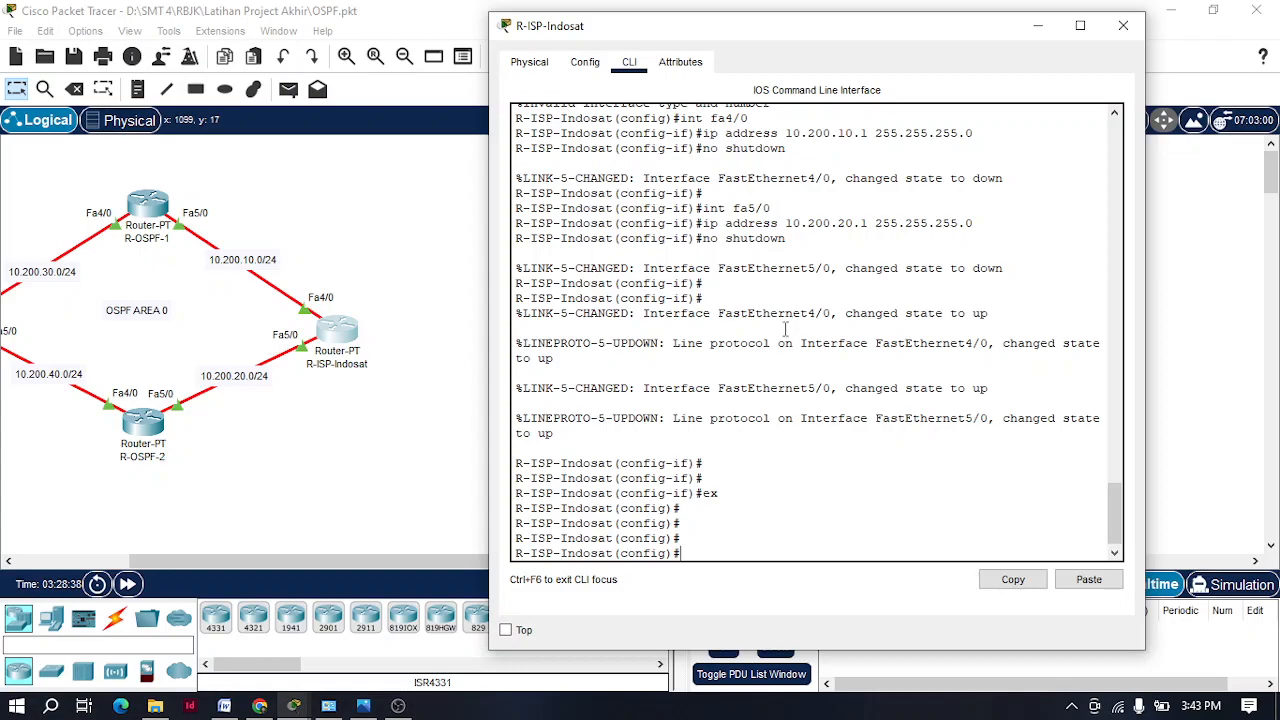
Step: Start OSPF process 1 on R-ISP-Indosat and advertise network 10.200.10.0 with wildcard 0.0.0.255 in area 0
{"action": "type", "text": "router ospf"}
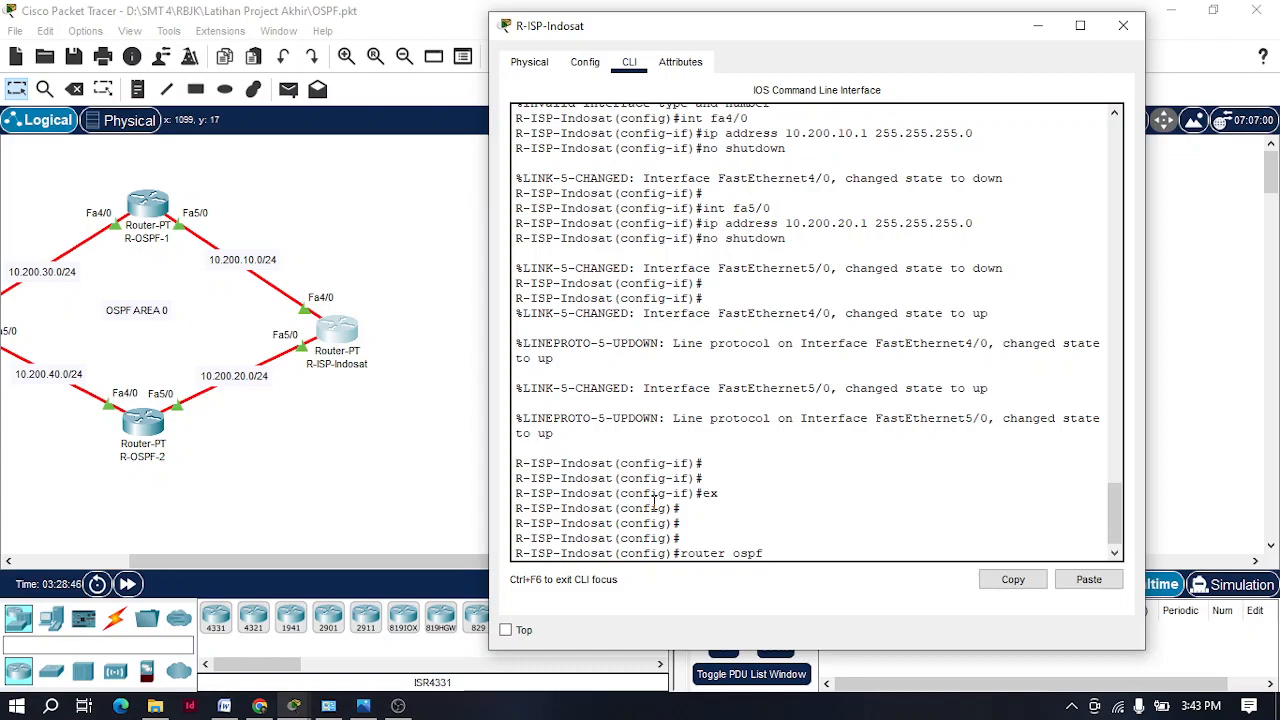
{"action": "type", "text": " 1"}
{"action": "key", "text": "Return"}
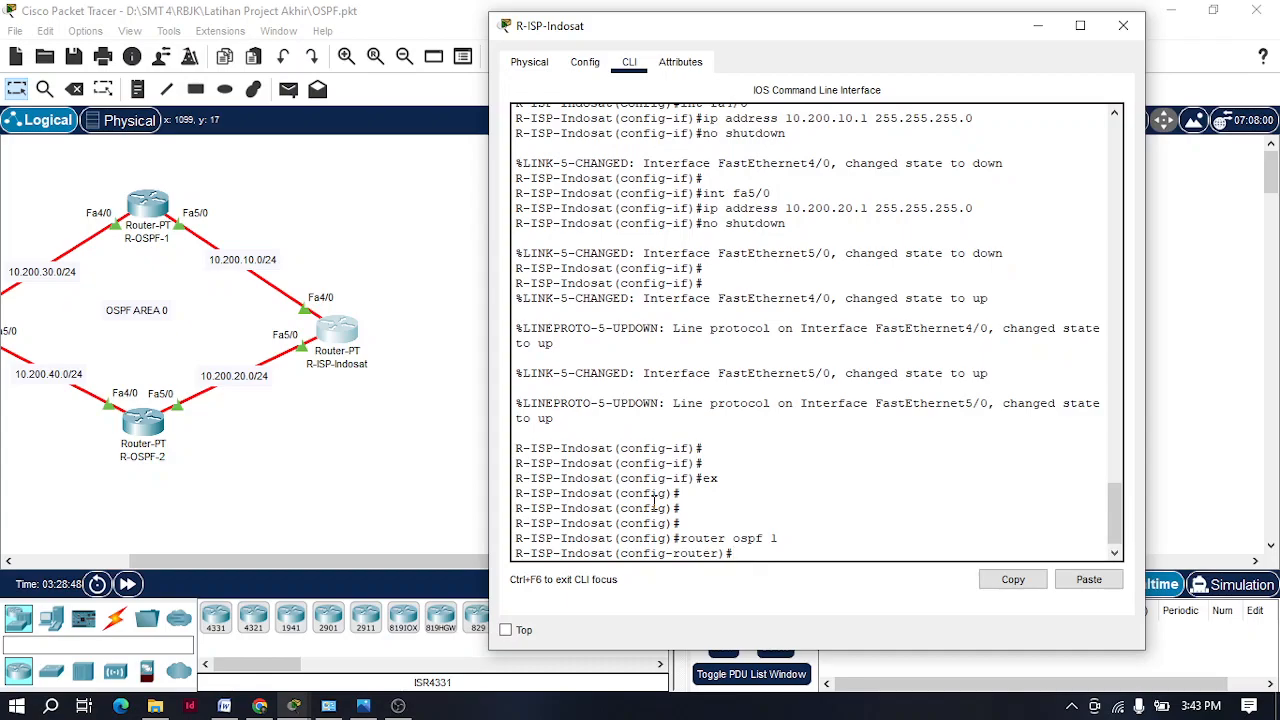
{"action": "type", "text": "network"}
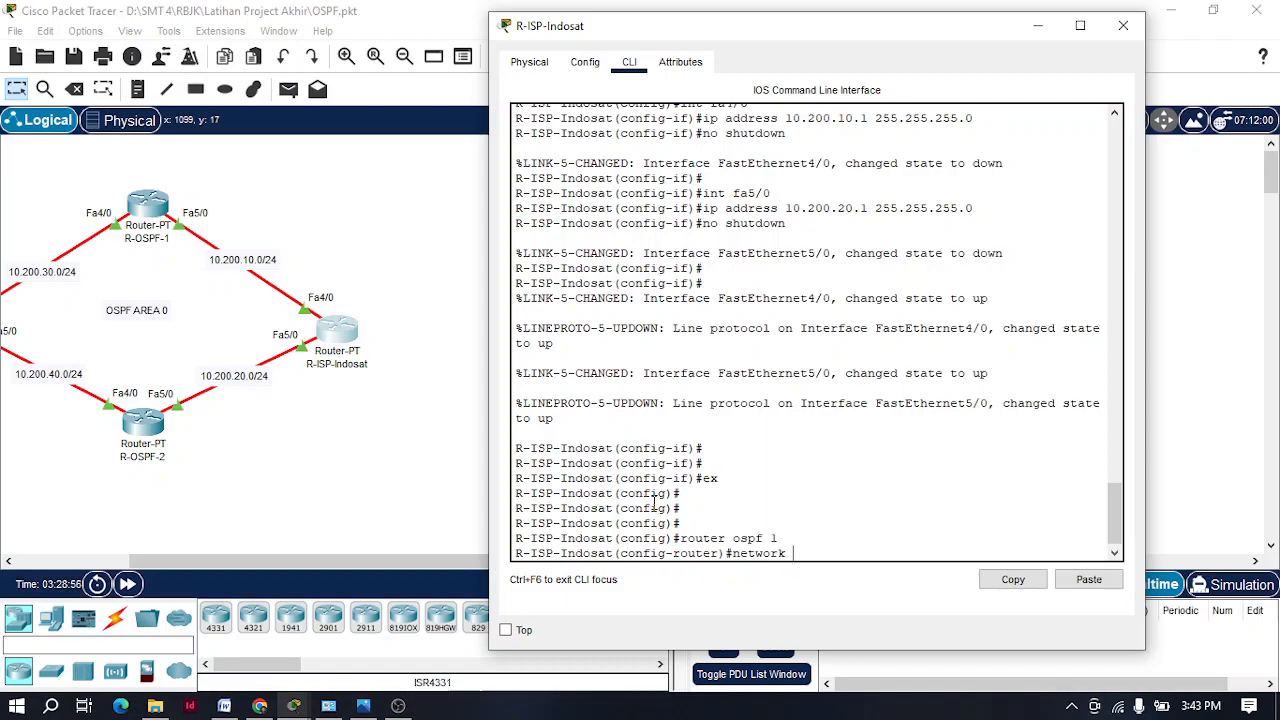
{"action": "type", "text": " 10.200.10.0"}
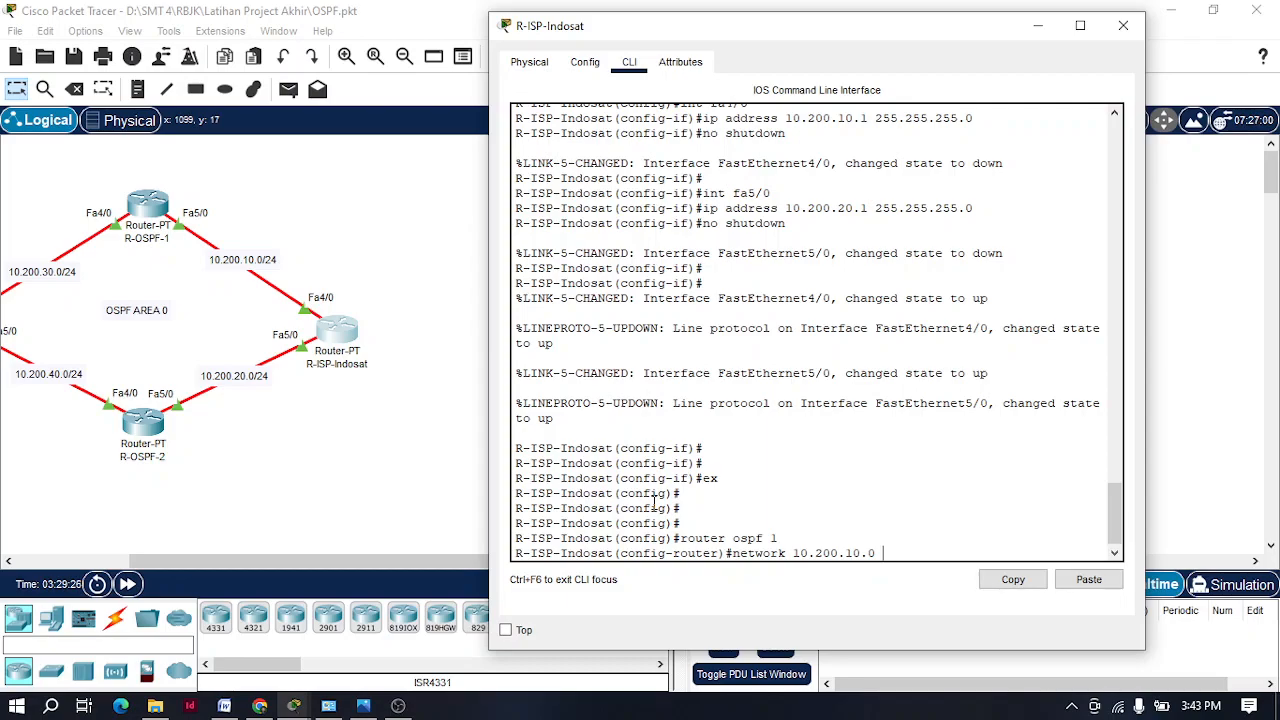
{"action": "type", "text": "0.0.0.255"}
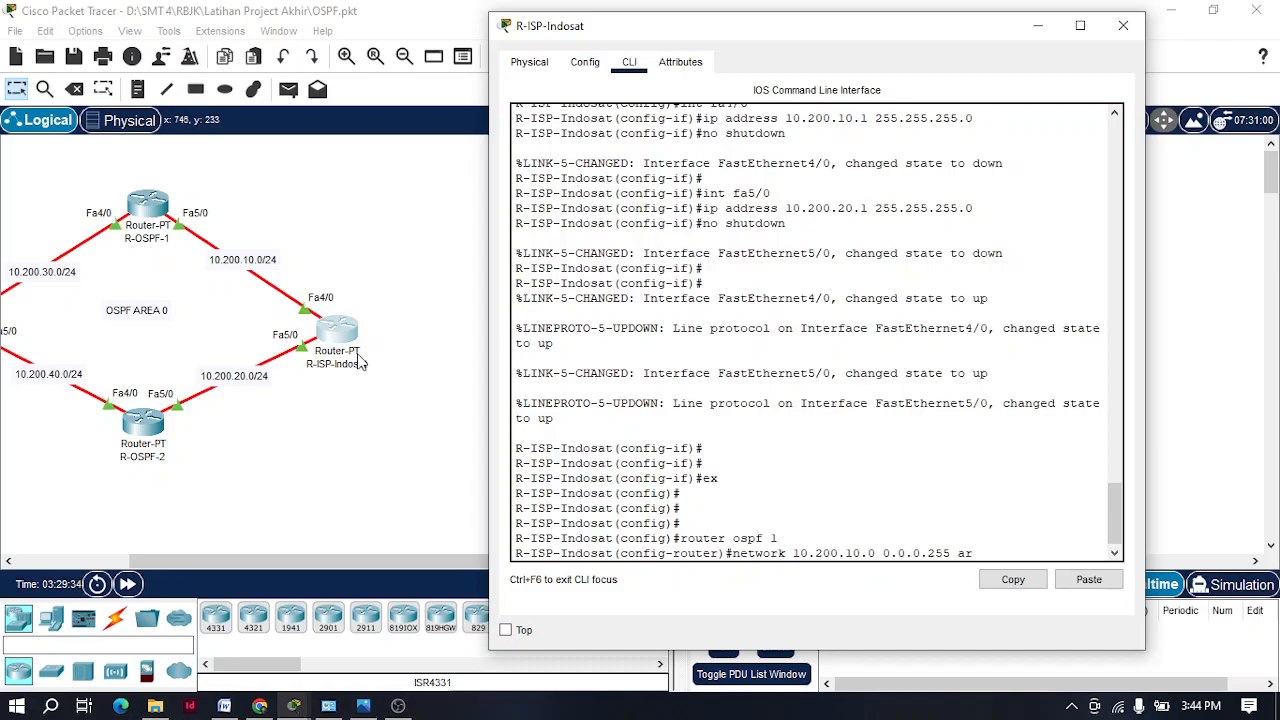
{"action": "type", "text": "area"}
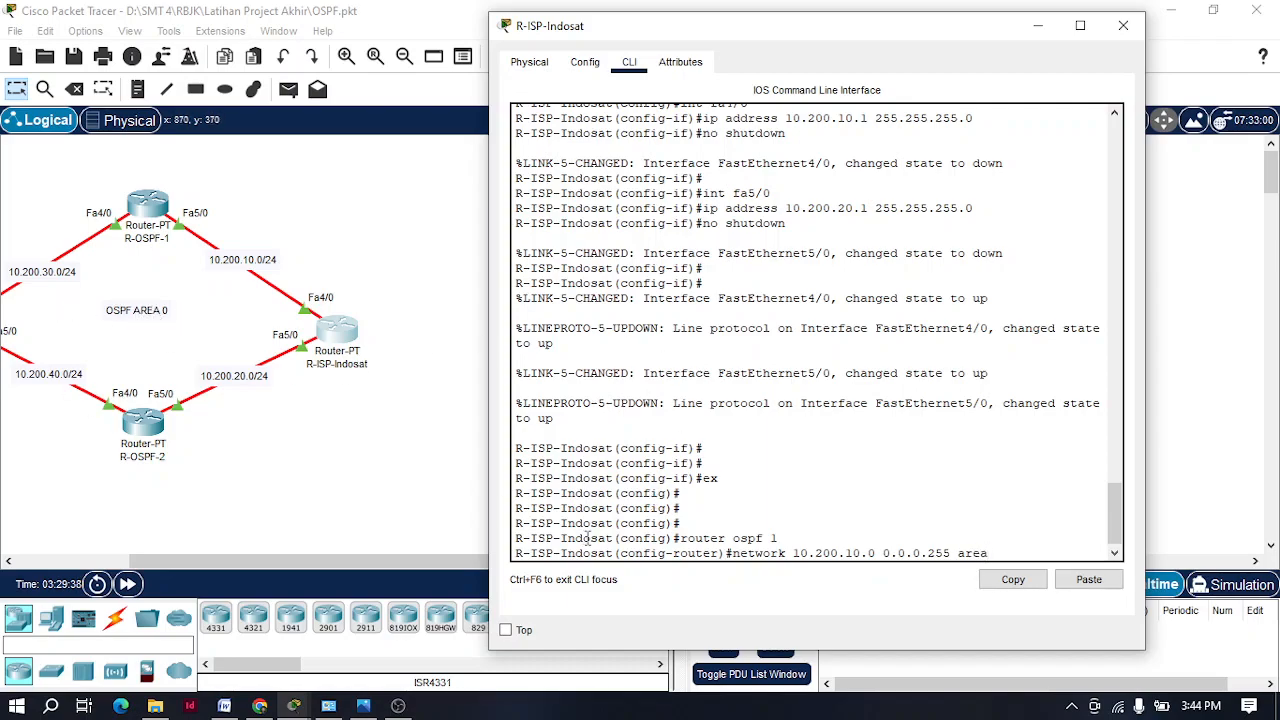
{"action": "type", "text": " 0"}
{"action": "key", "text": "Return"}
Step: Advertise network 10.200.20.0 with wildcard 0.0.0.255 in area 0 on R-ISP-Indosat and exit router configuration
{"action": "key", "text": "Up"}
{"action": "key", "text": "Left"}
{"action": "key", "text": "Left"}
{"action": "key", "text": "Left"}
{"action": "key", "text": "Left"}
{"action": "key", "text": "Left"}
{"action": "key", "text": "Left"}
{"action": "key", "text": "Left"}
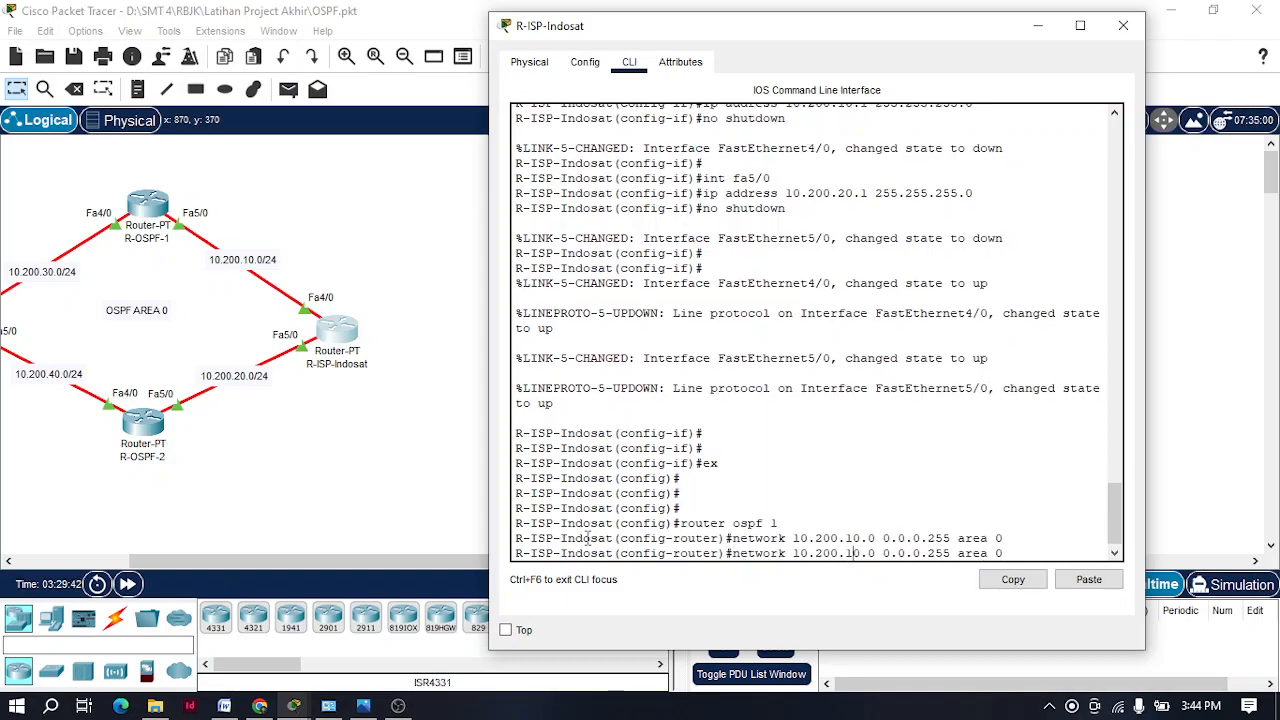
{"action": "key", "text": "BackSpace"}
{"action": "type", "text": "2"}
{"action": "key", "text": "Return"}
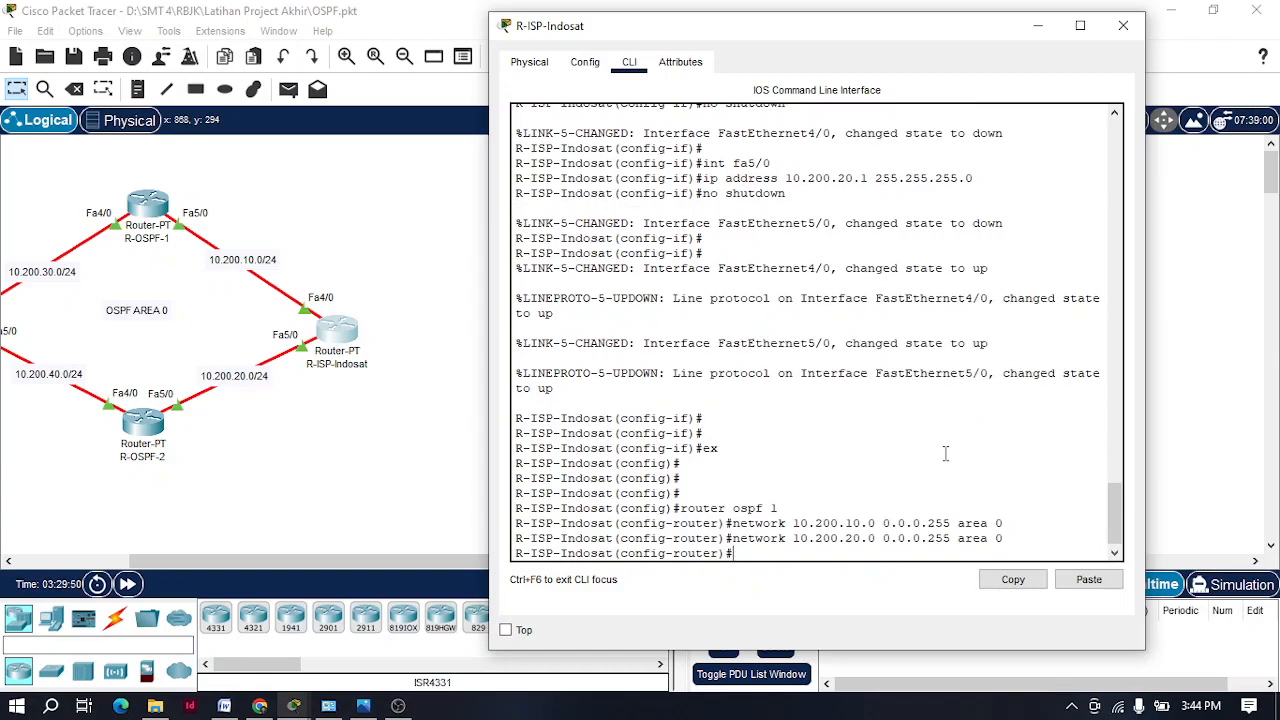
{"action": "type", "text": "ex"}
{"action": "key", "text": "Return"}
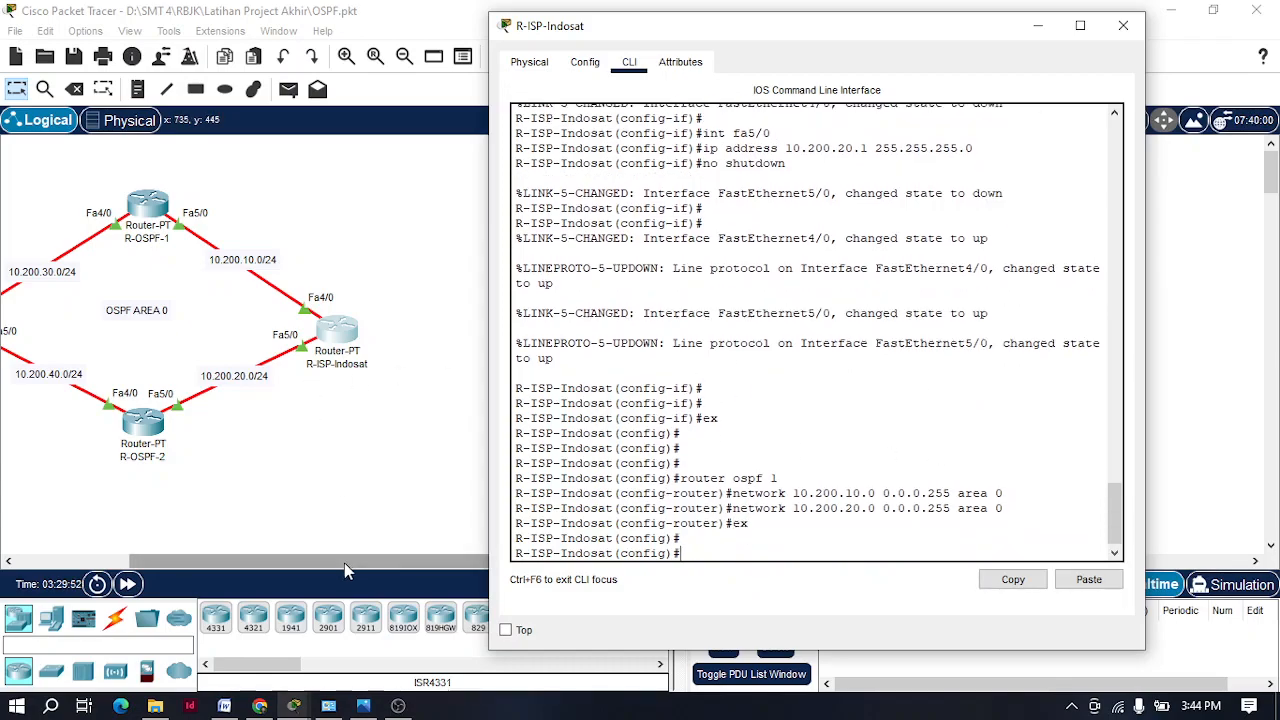
Step: Open the command line of R-OSPF-1 and exit its interface configuration to global configuration mode
{"action": "left_click", "coordinate": [355, 568]}
{"action": "left_click_drag", "start_coordinate": [355, 568], "coordinate": [292, 568]}
{"action": "left_click", "coordinate": [342, 218]}
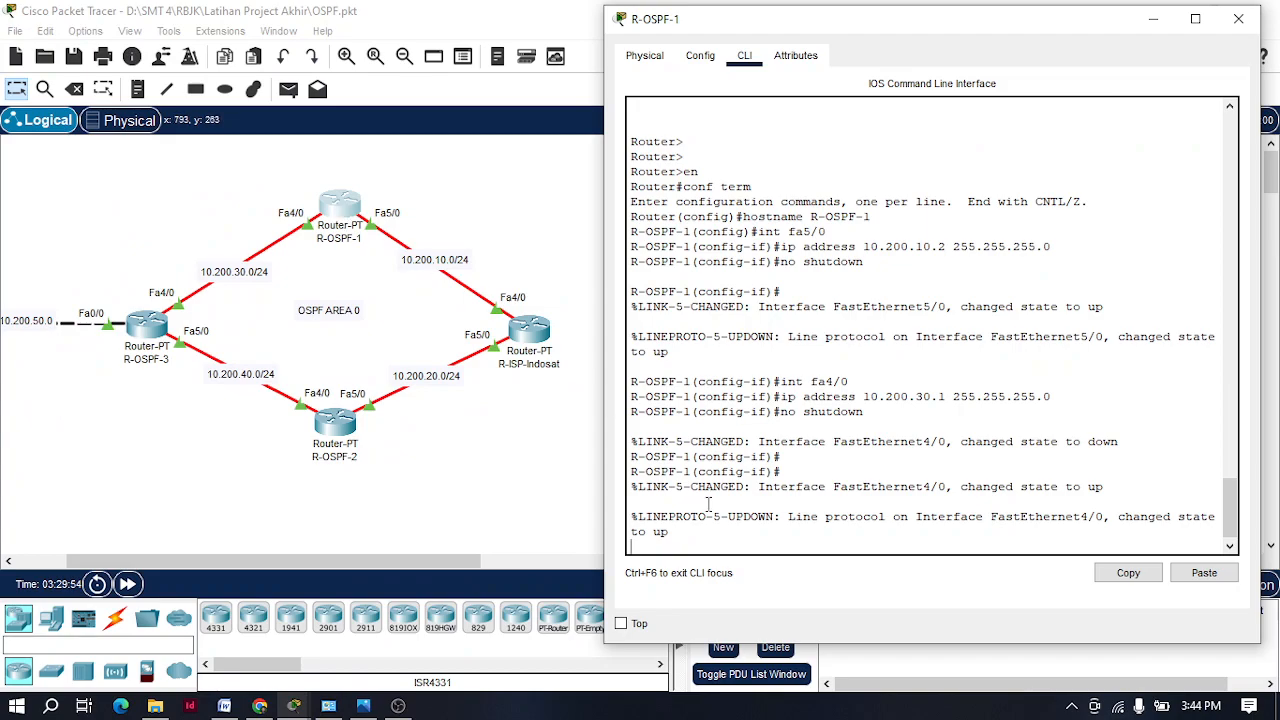
{"action": "key", "text": "Return"}
{"action": "key", "text": "Return"}
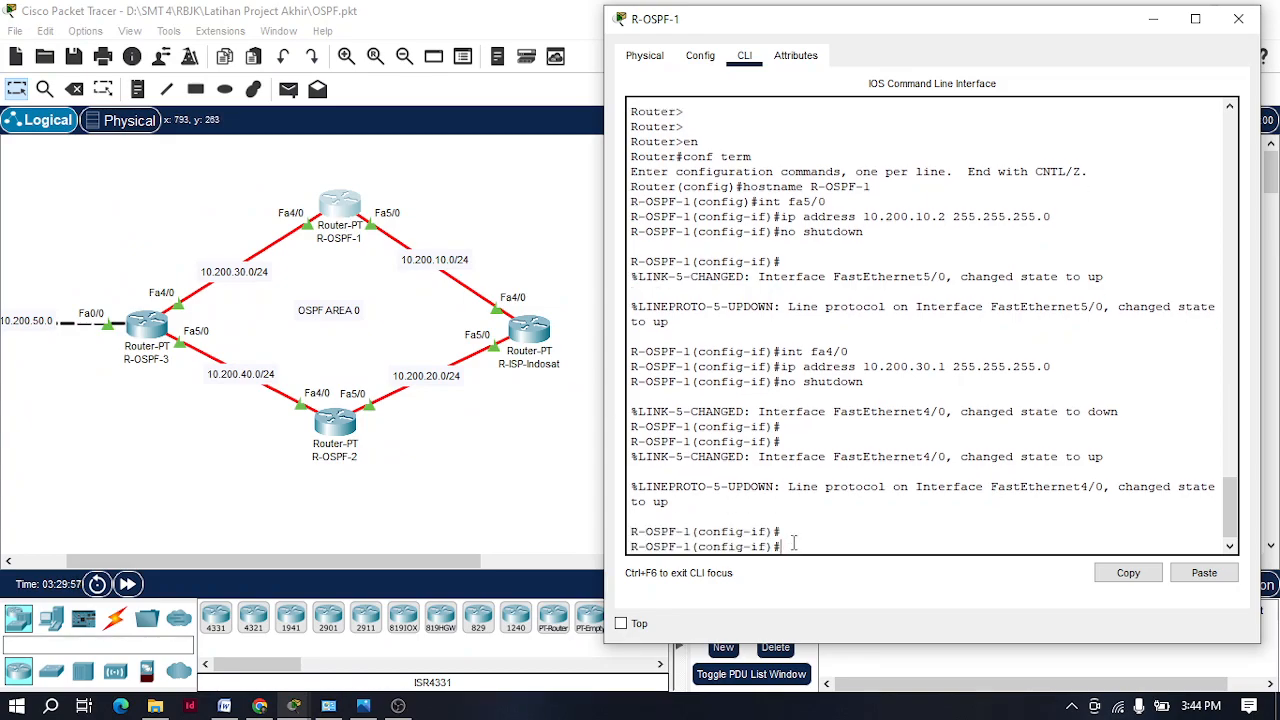
{"action": "type", "text": "router"}
{"action": "key", "text": "BackSpace"}
{"action": "key", "text": "BackSpace"}
{"action": "key", "text": "BackSpace"}
{"action": "key", "text": "BackSpace"}
{"action": "key", "text": "BackSpace"}
{"action": "key", "text": "BackSpace"}
{"action": "key", "text": "BackSpace"}
{"action": "type", "text": "ex"}
{"action": "key", "text": "Return"}
Step: Start OSPF process 1 on R-OSPF-1 and advertise network 10.200.10.0 with wildcard 0.0.0.255 in area 0
{"action": "type", "text": "router ospf 1"}
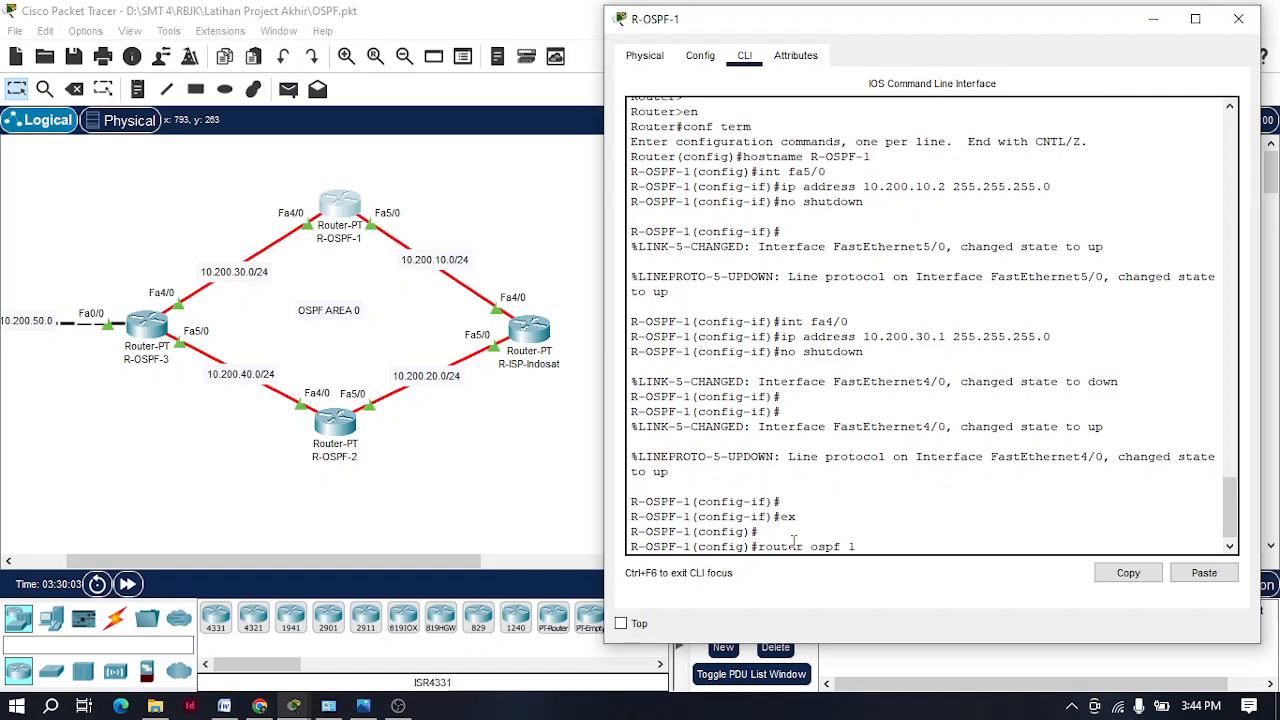
{"action": "key", "text": "Return"}
{"action": "type", "text": "nfig-router)#network 10."}
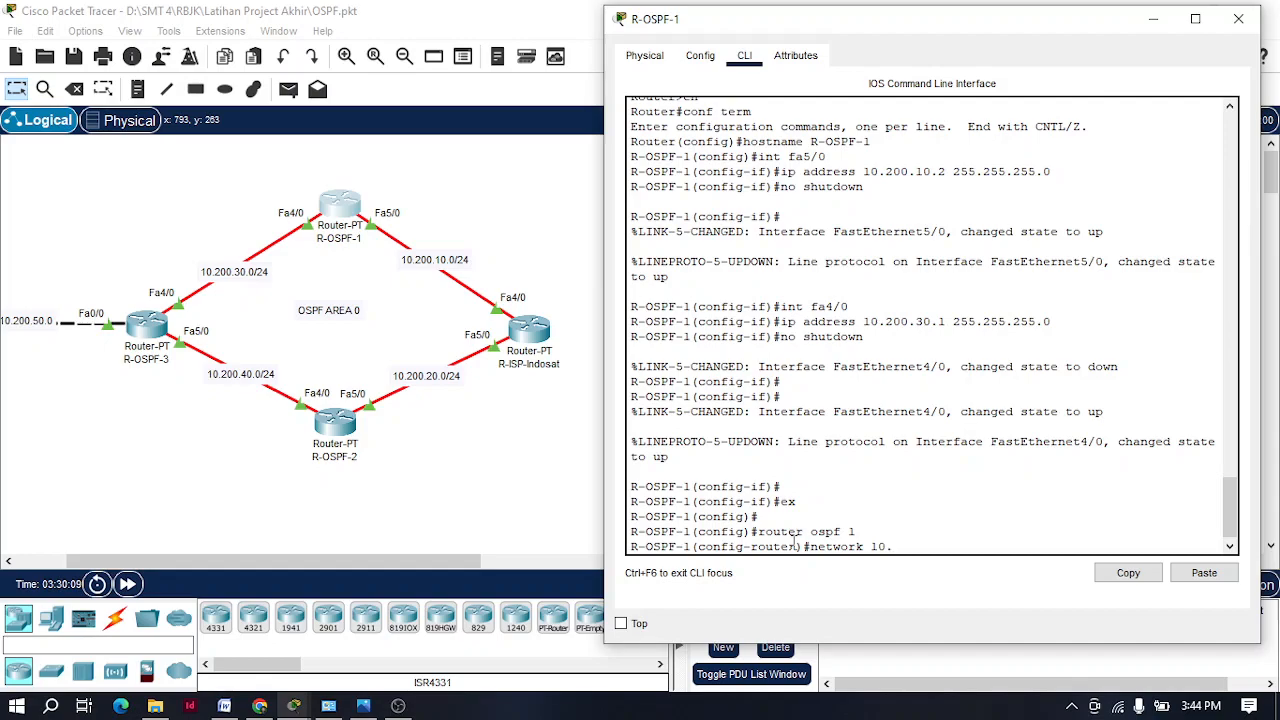
{"action": "type", "text": "200.10.0"}
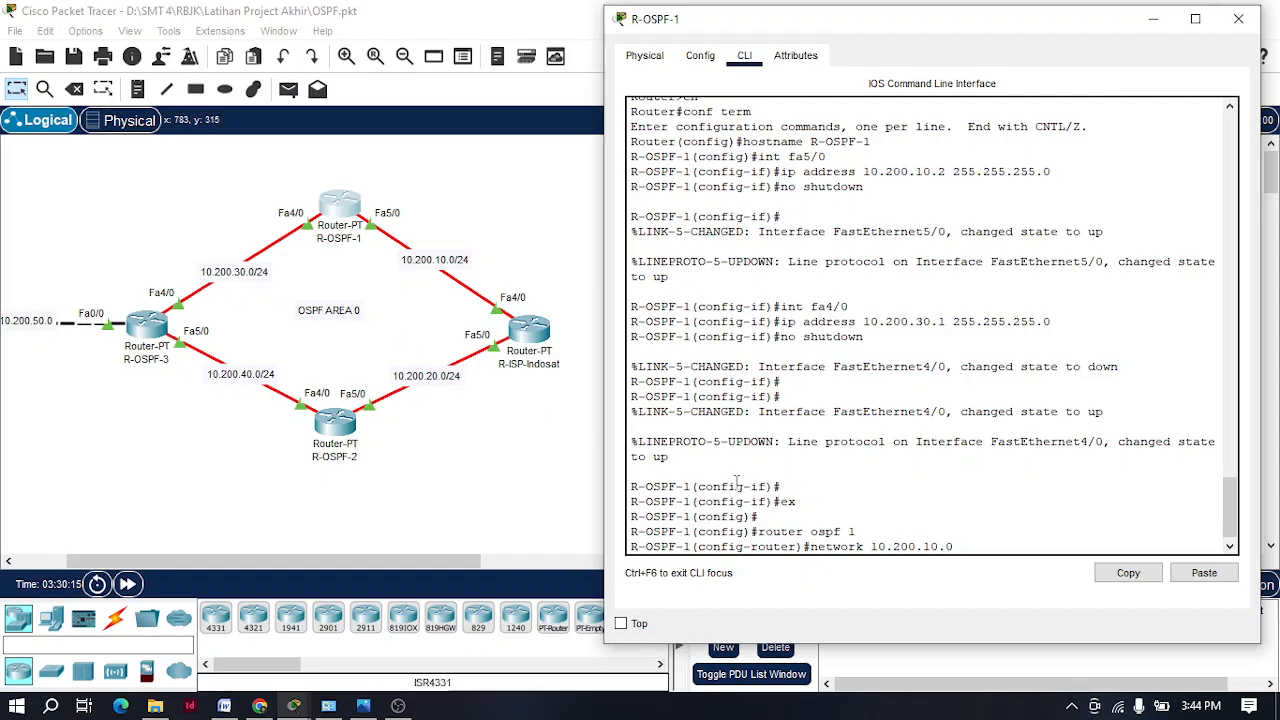
{"action": "type", "text": " 0.0.0.255"}
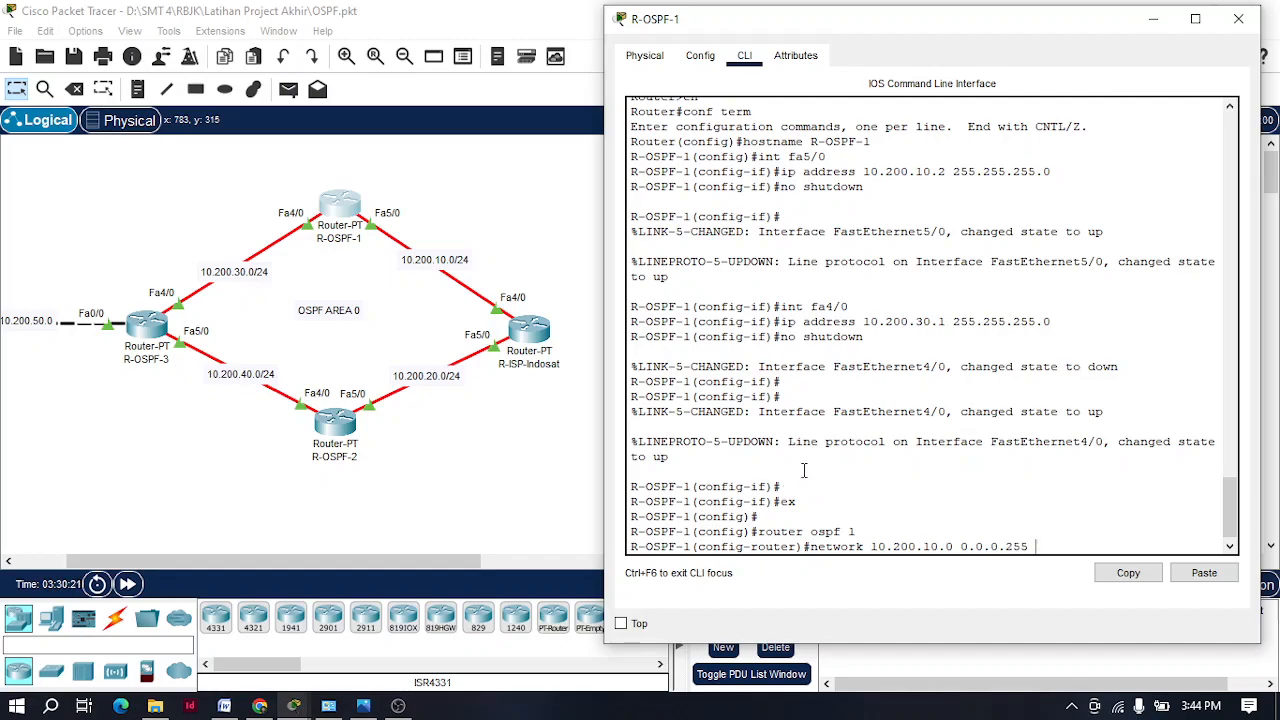
{"action": "type", "text": " area 0"}
{"action": "key", "text": "Return"}
Step: Advertise network 10.200.30.0 with wildcard 0.0.0.255 in area 0 on R-OSPF-1 and exit router configuration
{"action": "key", "text": "Up"}
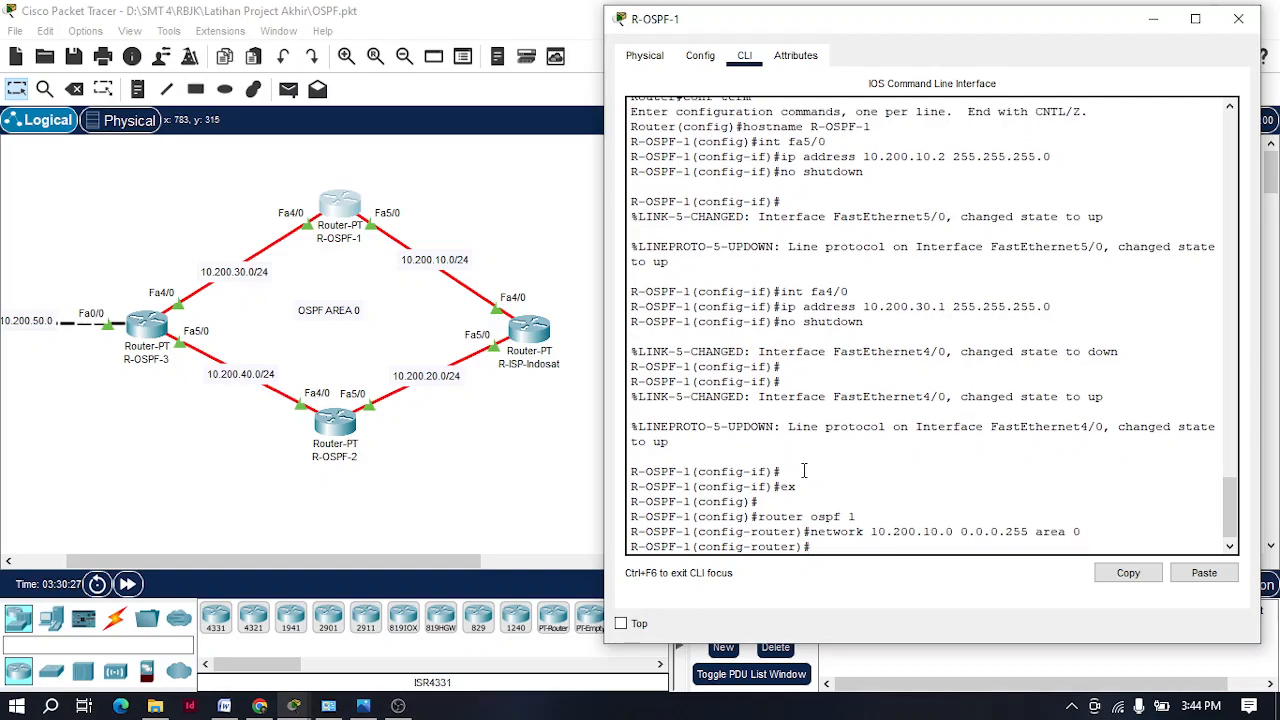
{"action": "key", "text": "Left"}
{"action": "key", "text": "Left"}
{"action": "key", "text": "Left"}
{"action": "key", "text": "Left"}
{"action": "key", "text": "Left"}
{"action": "key", "text": "Left"}
{"action": "key", "text": "Left"}
{"action": "key", "text": "Left"}
{"action": "key", "text": "Left"}
{"action": "key", "text": "Left"}
{"action": "key", "text": "Left"}
{"action": "key", "text": "Left"}
{"action": "key", "text": "Left"}
{"action": "key", "text": "Left"}
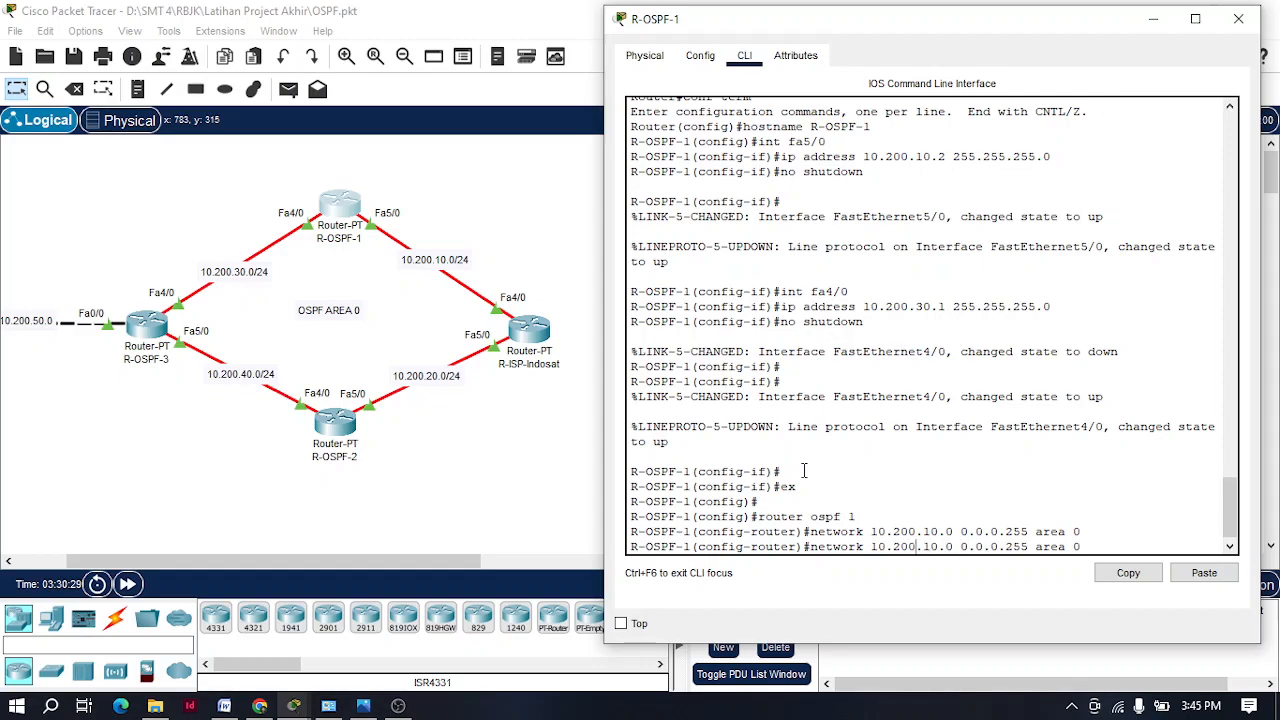
{"action": "key", "text": "BackSpace"}
{"action": "type", "text": "3"}
{"action": "key", "text": "Return"}
{"action": "type", "text": "ex"}
{"action": "key", "text": "Return"}
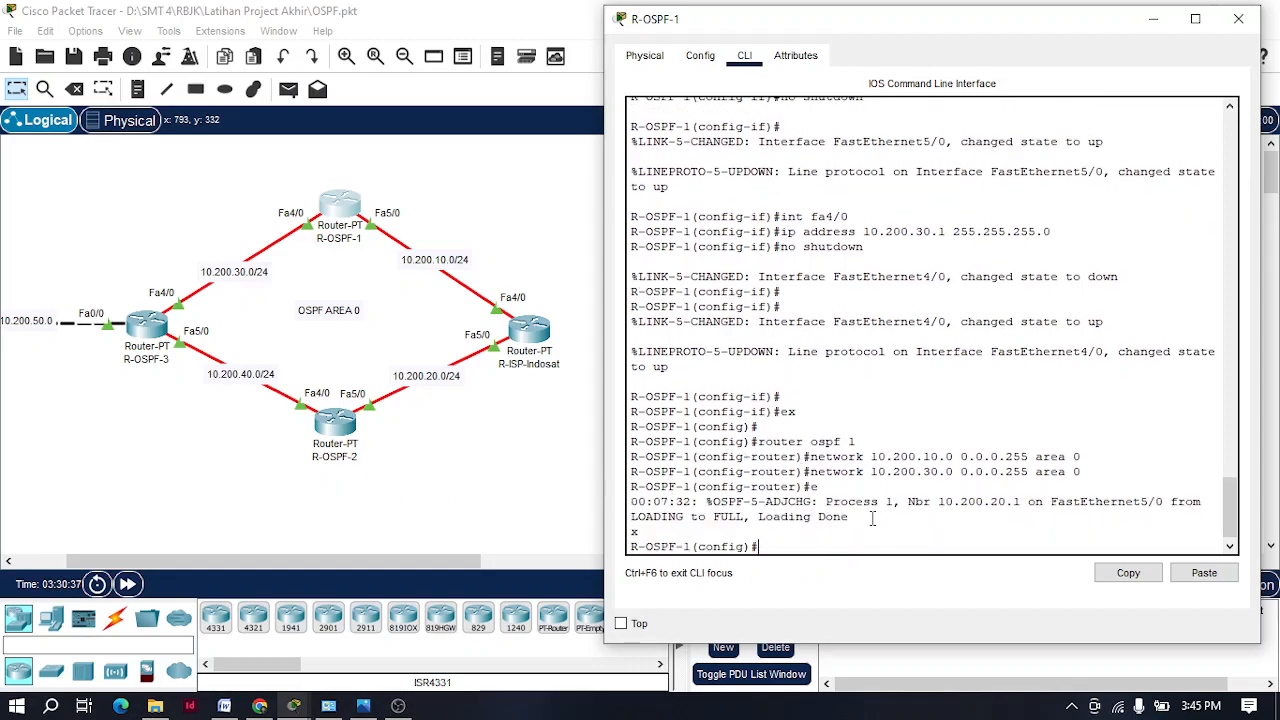
Step: Open the command line of R-OSPF-2 and start OSPF process 1 from global configuration mode
{"action": "left_click", "coordinate": [340, 422]}
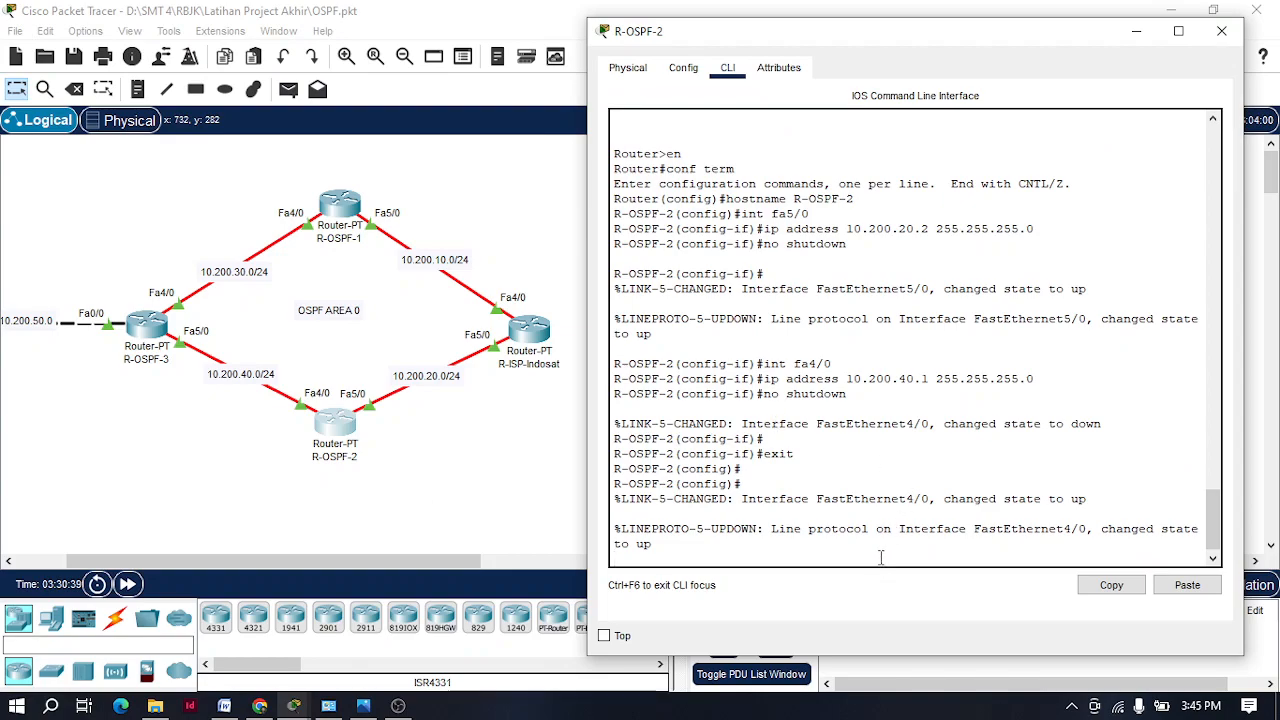
{"action": "key", "text": "Return"}
{"action": "key", "text": "Return"}
{"action": "key", "text": "Return"}
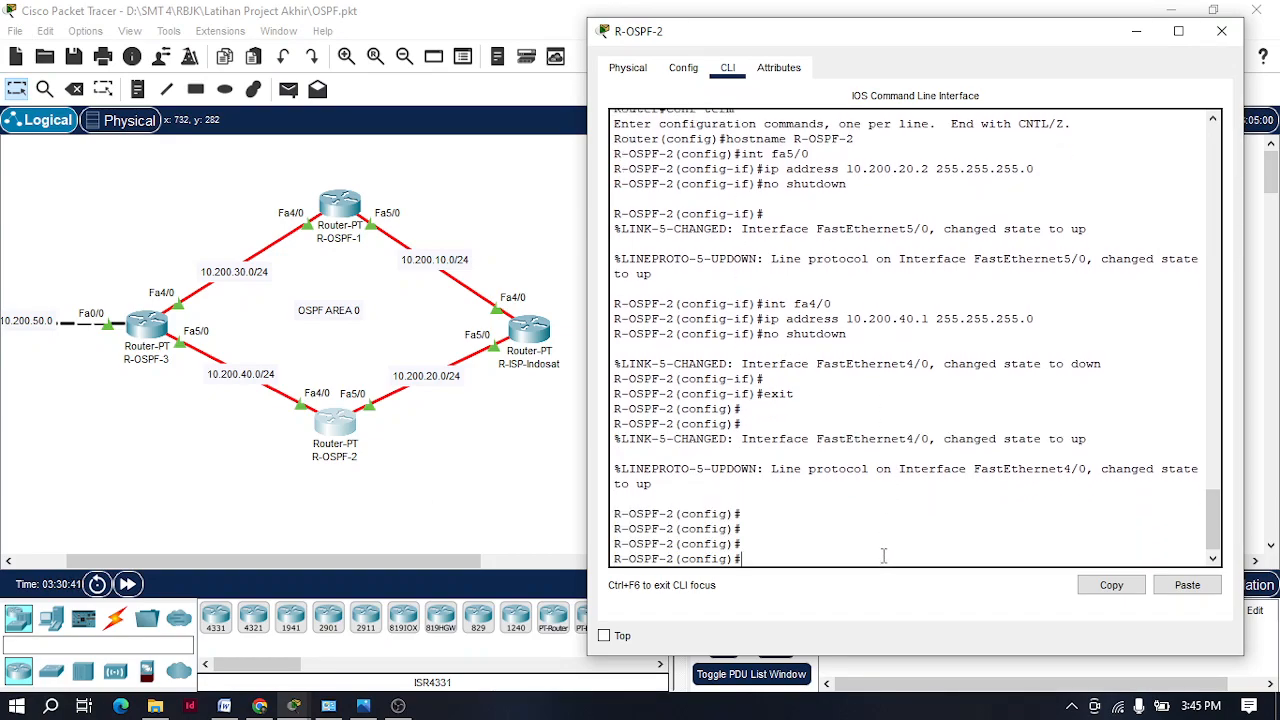
{"action": "type", "text": "ut"}
{"action": "type", "text": "ute"}
{"action": "type", "text": "r ospf 1"}
{"action": "key", "text": "Return"}
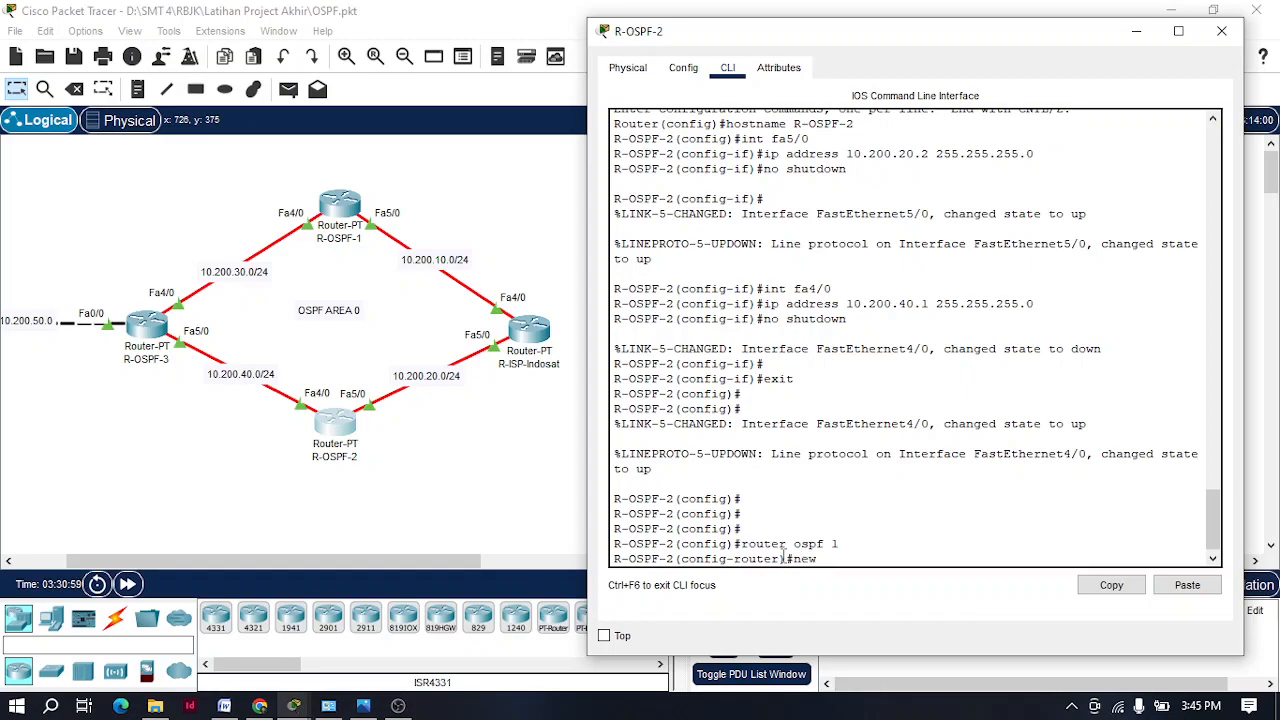
Step: Advertise network 10.200.20.0 with wildcard 0.0.0.255 in area 0 on R-OSPF-2
{"action": "key", "text": "BackSpace"}
{"action": "key", "text": "BackSpace"}
{"action": "key", "text": "BackSpace"}
{"action": "type", "text": "twork 10.200.20.0 0.0.0"}
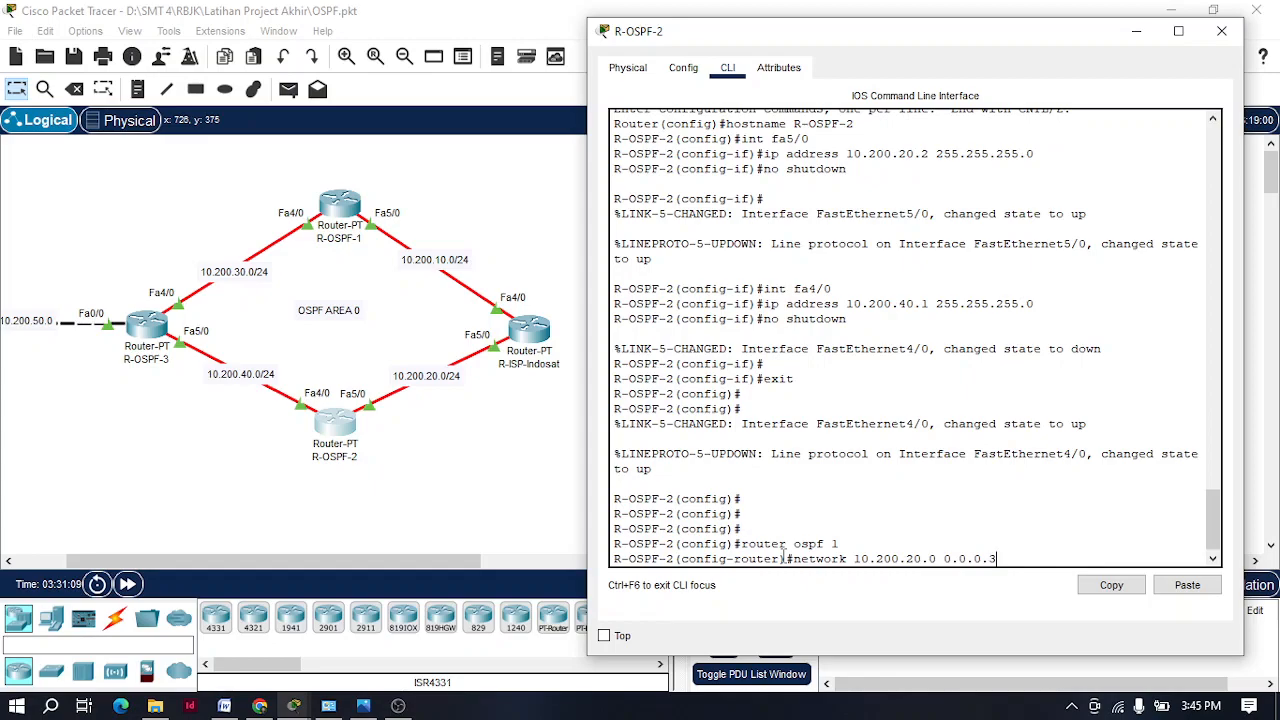
{"action": "type", "text": ".255 area 0"}
{"action": "key", "text": "Return"}
Step: Advertise network 10.200.40.0 with wildcard 0.0.0.255 in area 0 on R-OSPF-2 and exit router configuration
{"action": "key", "text": "Up"}
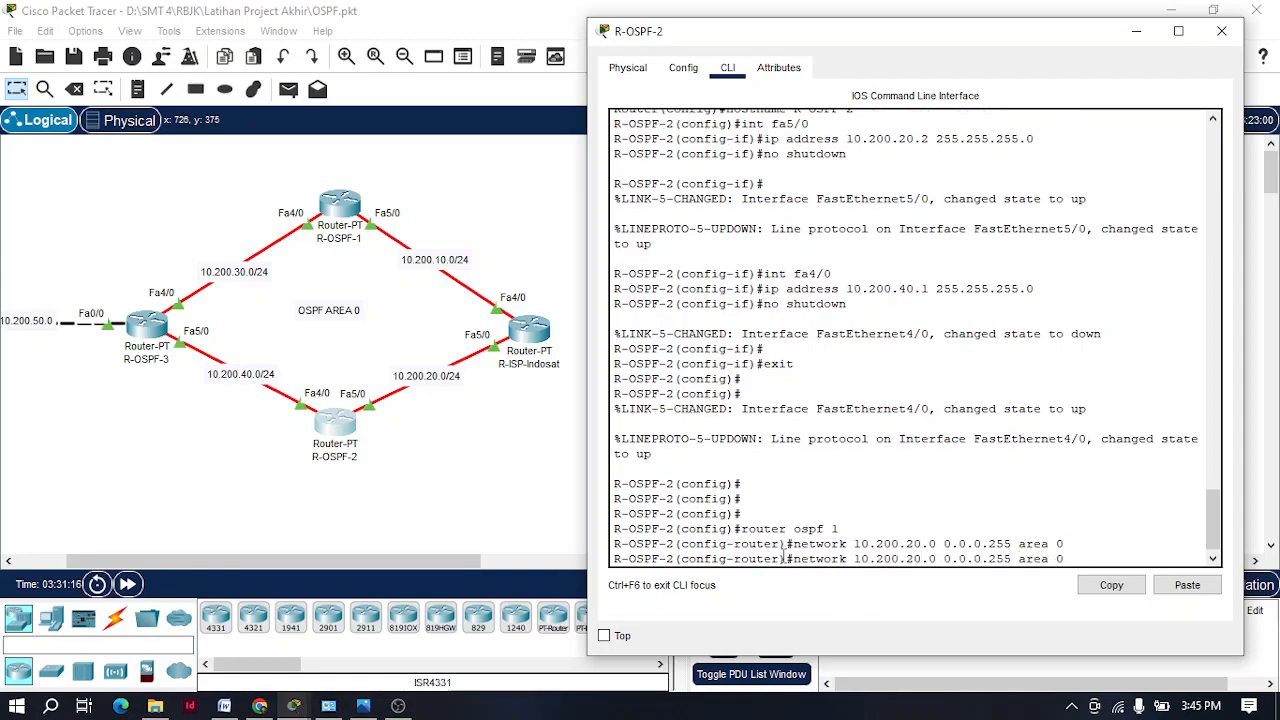
{"action": "key", "text": "Return"}
{"action": "type", "text": "exit"}
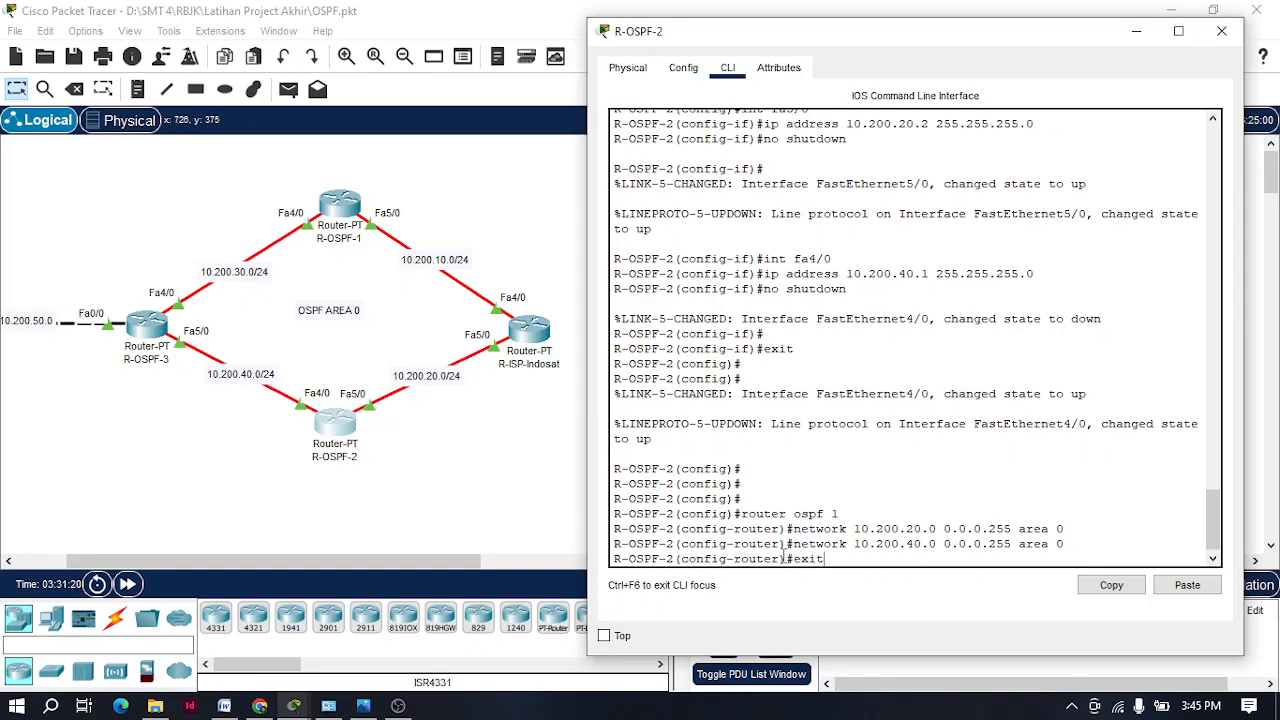
{"action": "key", "text": "Return"}
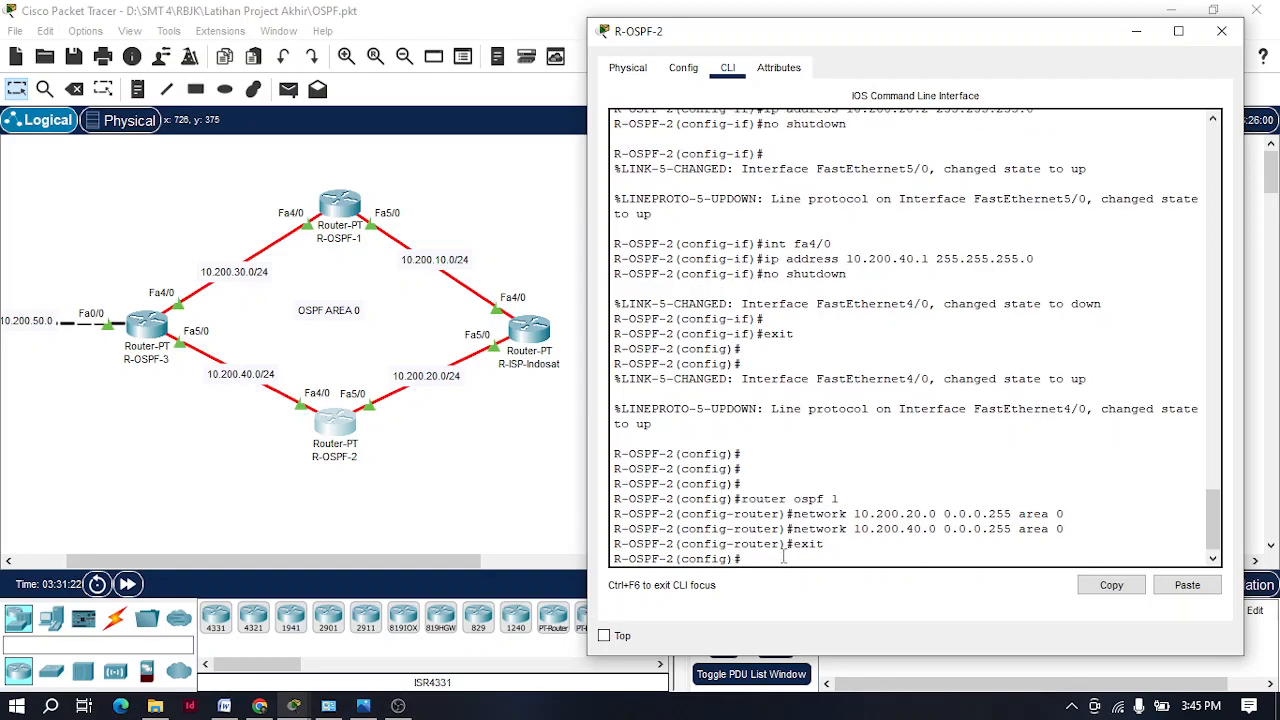
{"action": "key", "text": "Return"}
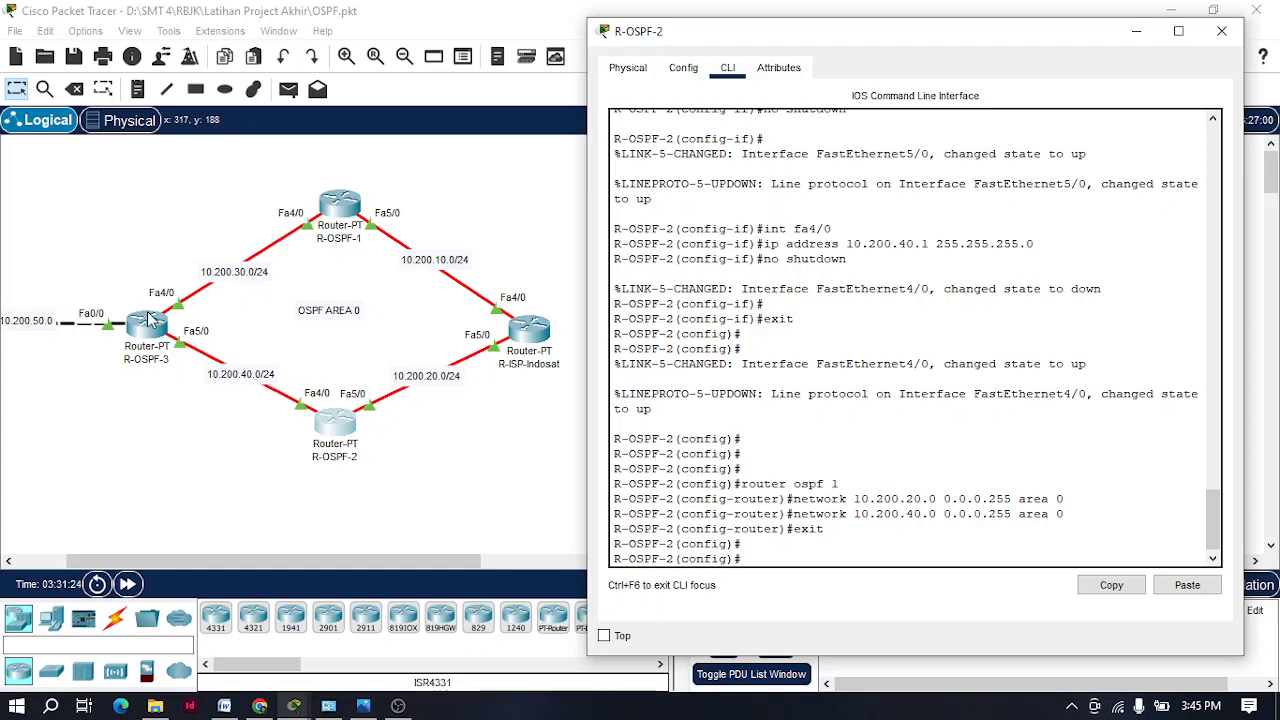
Step: Open the command line of R-OSPF-3, return to global configuration mode and start OSPF process 1
{"action": "left_click", "coordinate": [147, 316]}
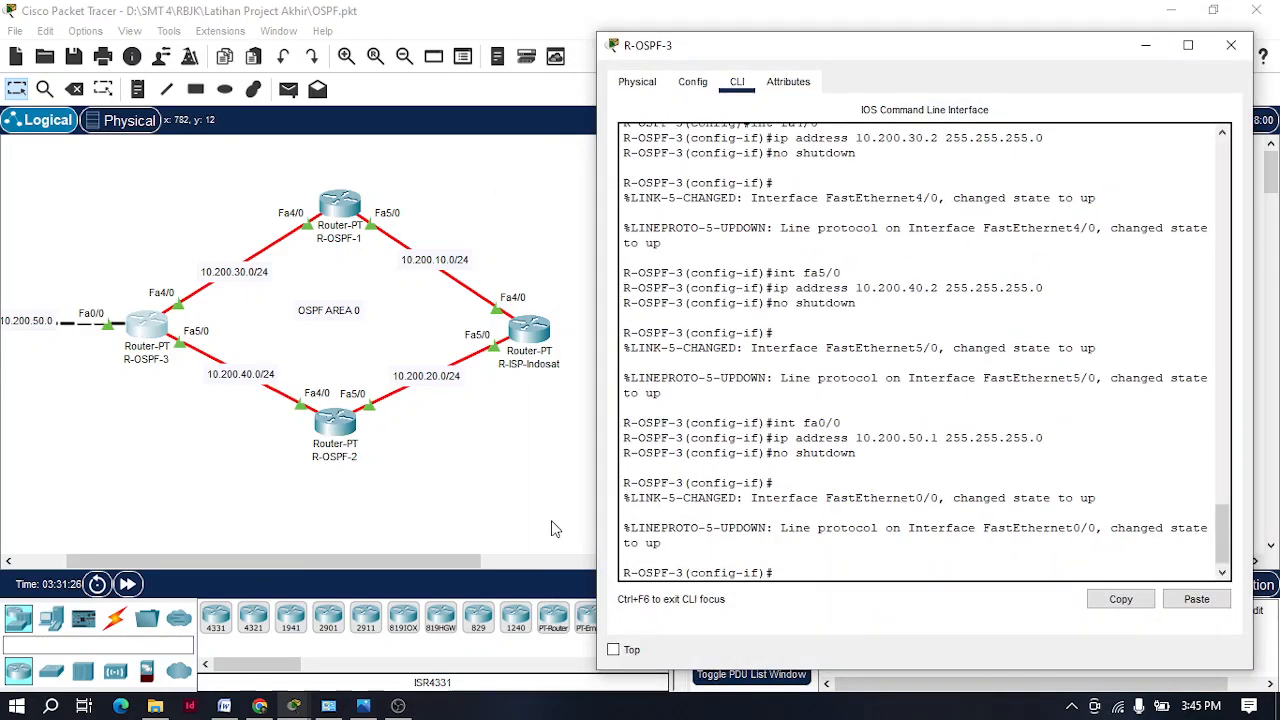
{"action": "left_click_drag", "start_coordinate": [394, 560], "coordinate": [310, 557]}
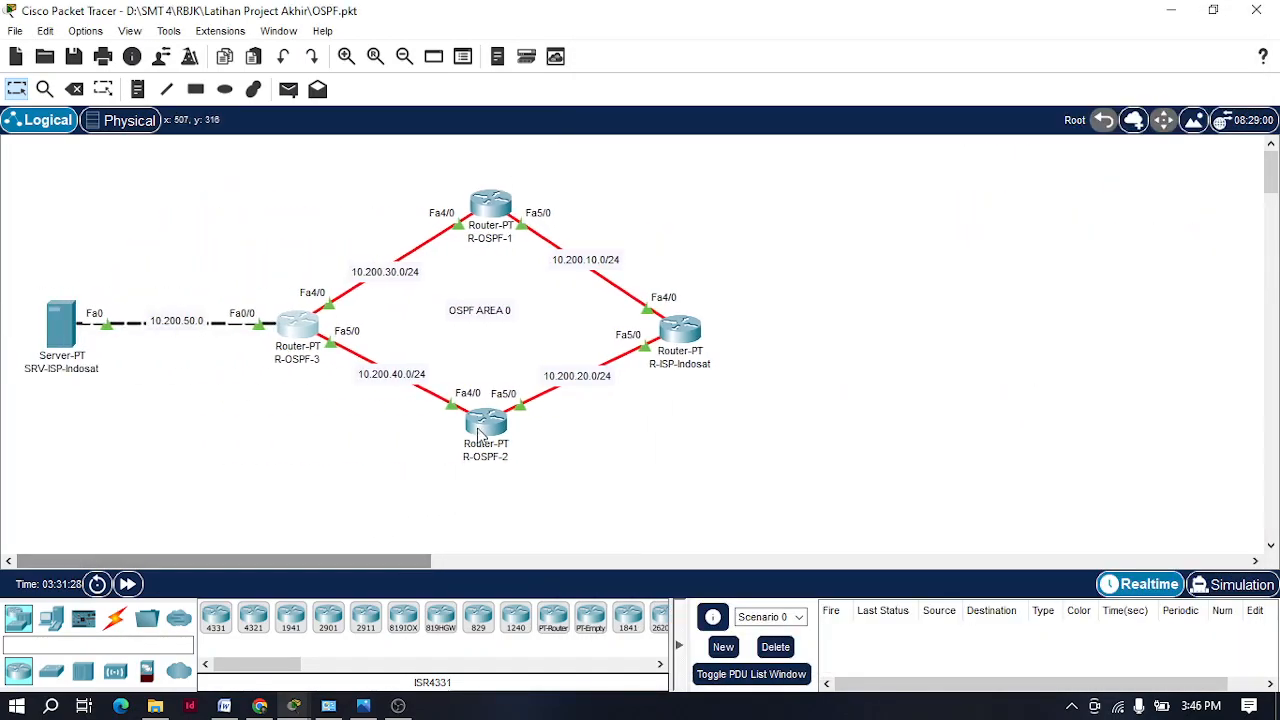
{"action": "left_click", "coordinate": [293, 332]}
{"action": "type", "text": "ex"}
{"action": "key", "text": "Return"}
{"action": "key", "text": "Return"}
{"action": "key", "text": "Return"}
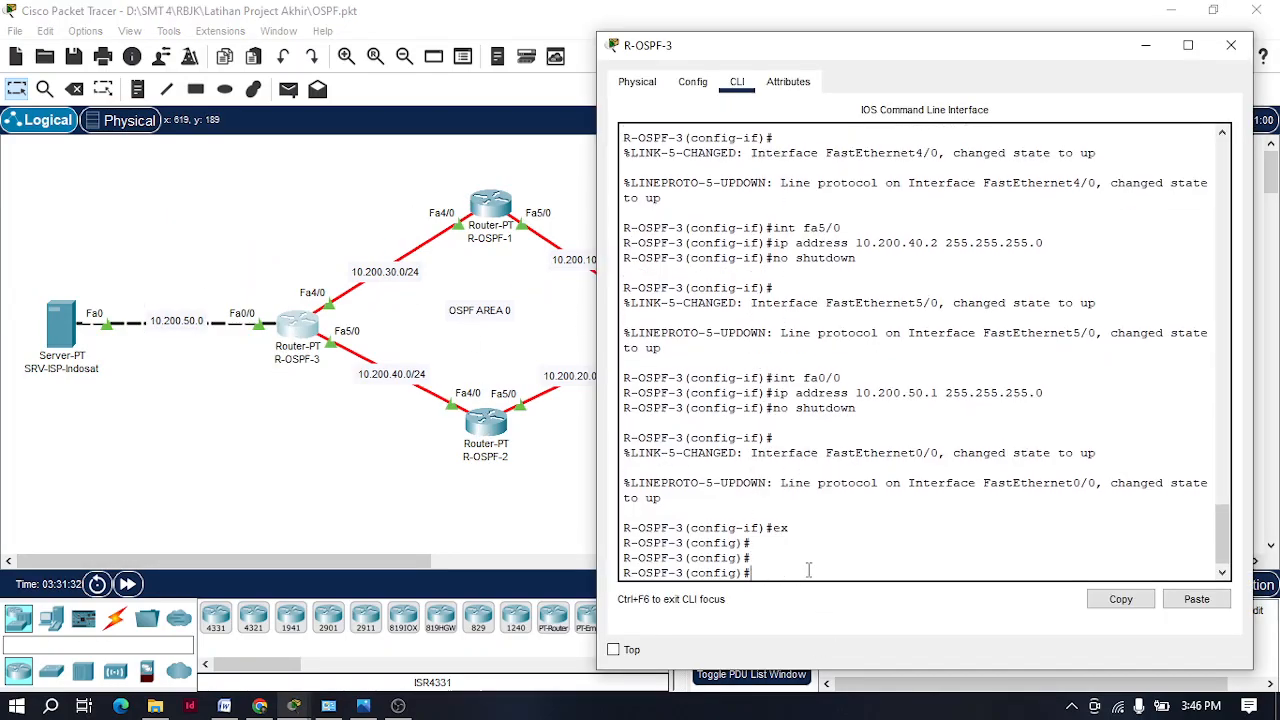
{"action": "type", "text": "router ospf 1"}
{"action": "key", "text": "Return"}
Step: Advertise network 10.200.30.0 with wildcard 0.0.0.255 in area 0 on R-OSPF-3
{"action": "type", "text": "network 10.20"}
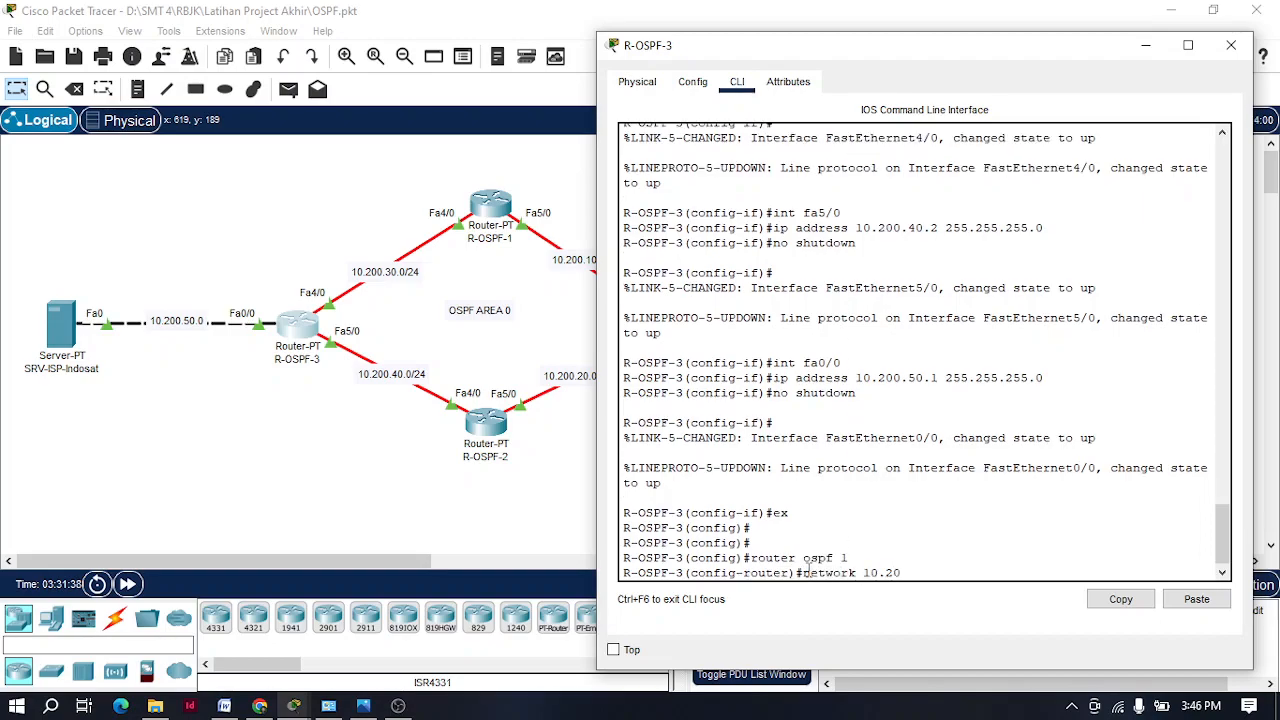
{"action": "type", "text": "0.30.0 0.0.0.255"}
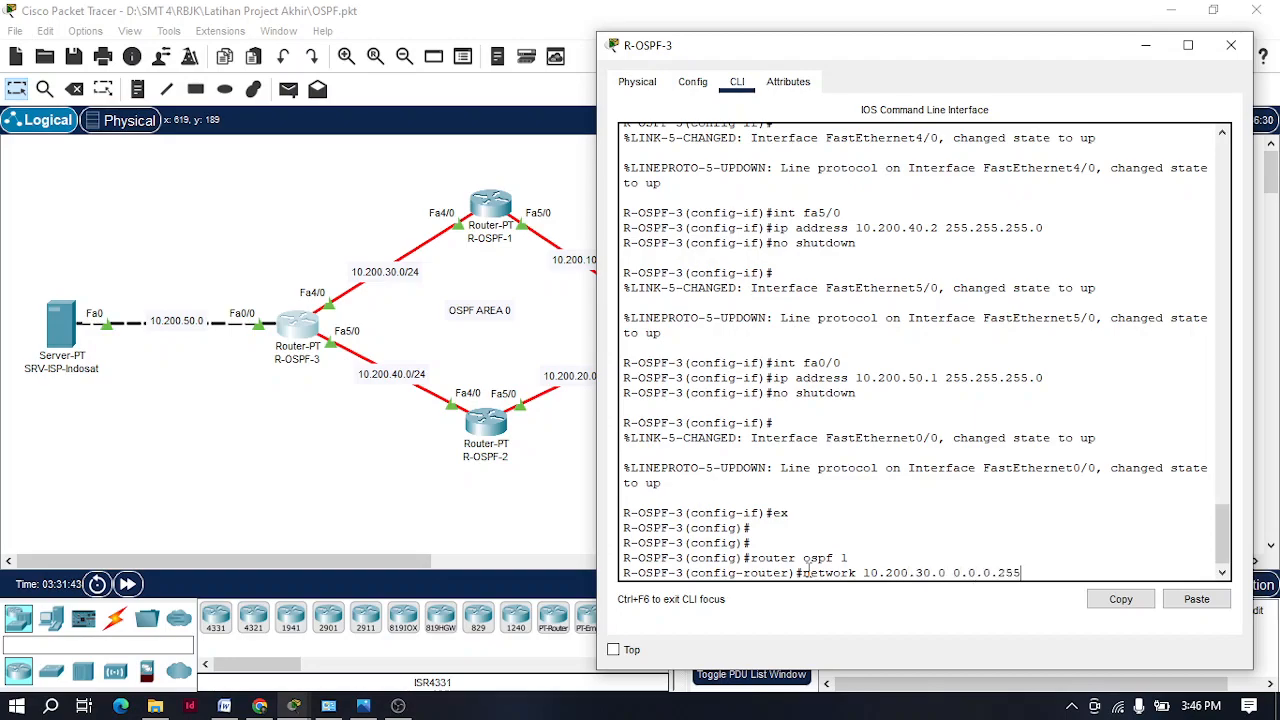
{"action": "key", "text": "Return"}
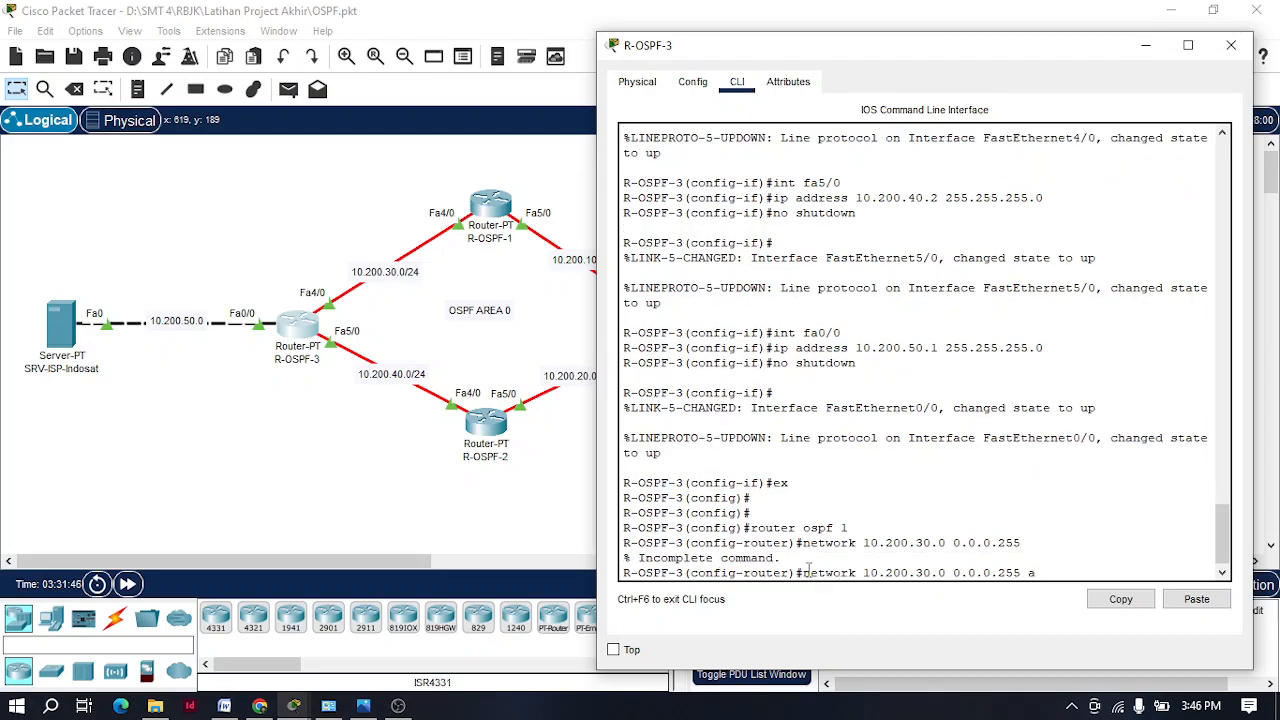
{"action": "type", "text": "0"}
{"action": "key", "text": "Return"}
Step: Advertise network 10.200.40.0 with wildcard 0.0.0.255 in area 0 on R-OSPF-3
{"action": "key", "text": "Up"}
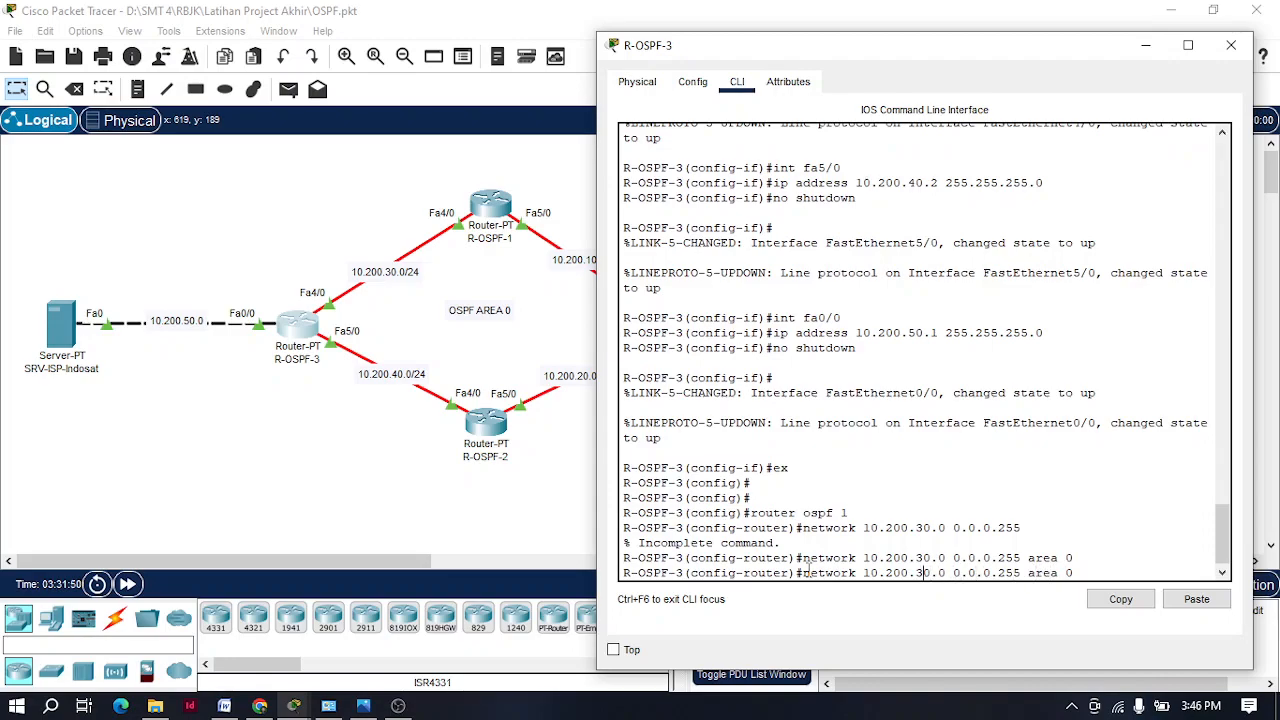
{"action": "key", "text": "BackSpace"}
{"action": "type", "text": "4"}
{"action": "key", "text": "Return"}
Step: Enter the area 0 statements for networks 10.200.40.0 and 10.200.30.0 again on R-OSPF-3
{"action": "key", "text": "Up"}
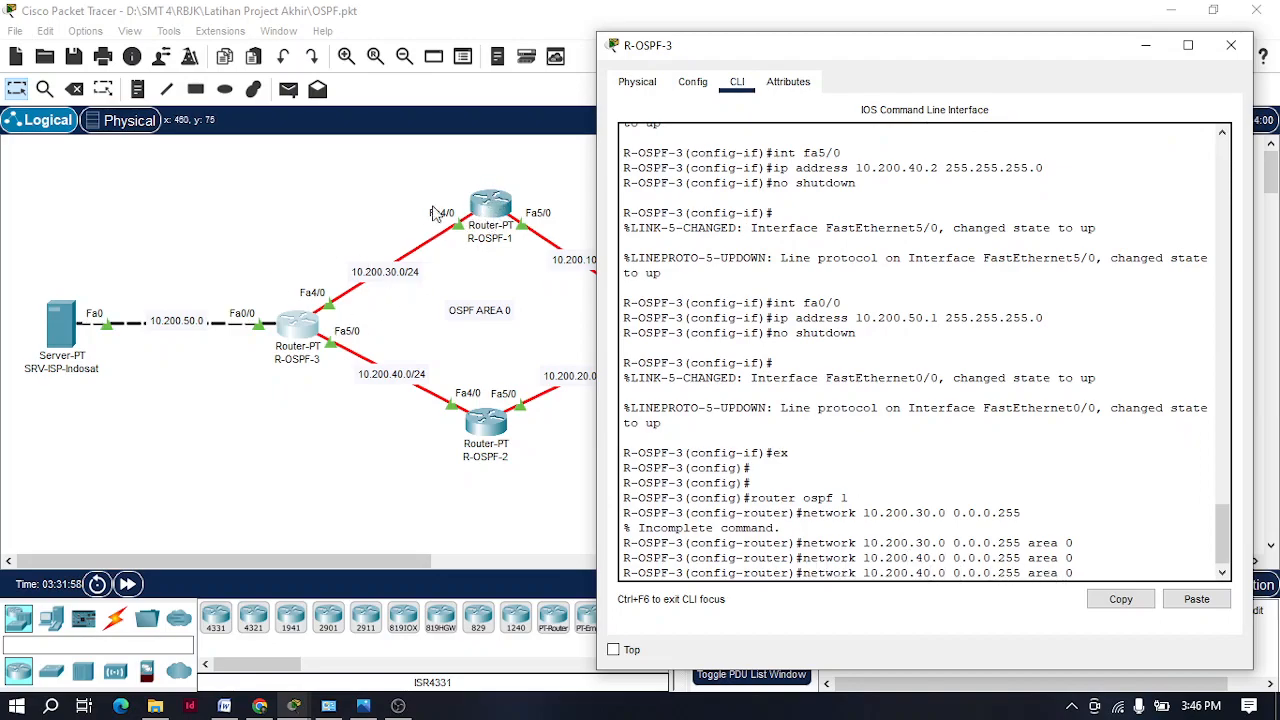
{"action": "key", "text": "Return"}
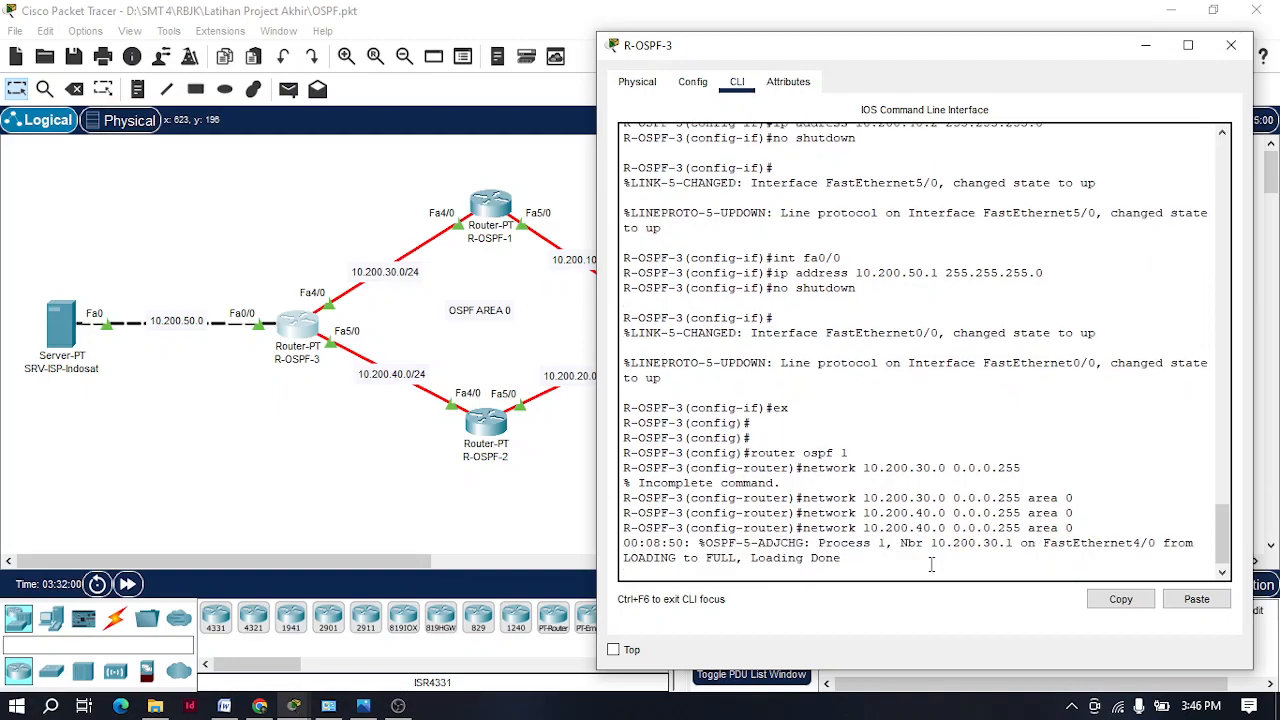
{"action": "key", "text": "Up"}
{"action": "key", "text": "Up"}
{"action": "key", "text": "Up"}
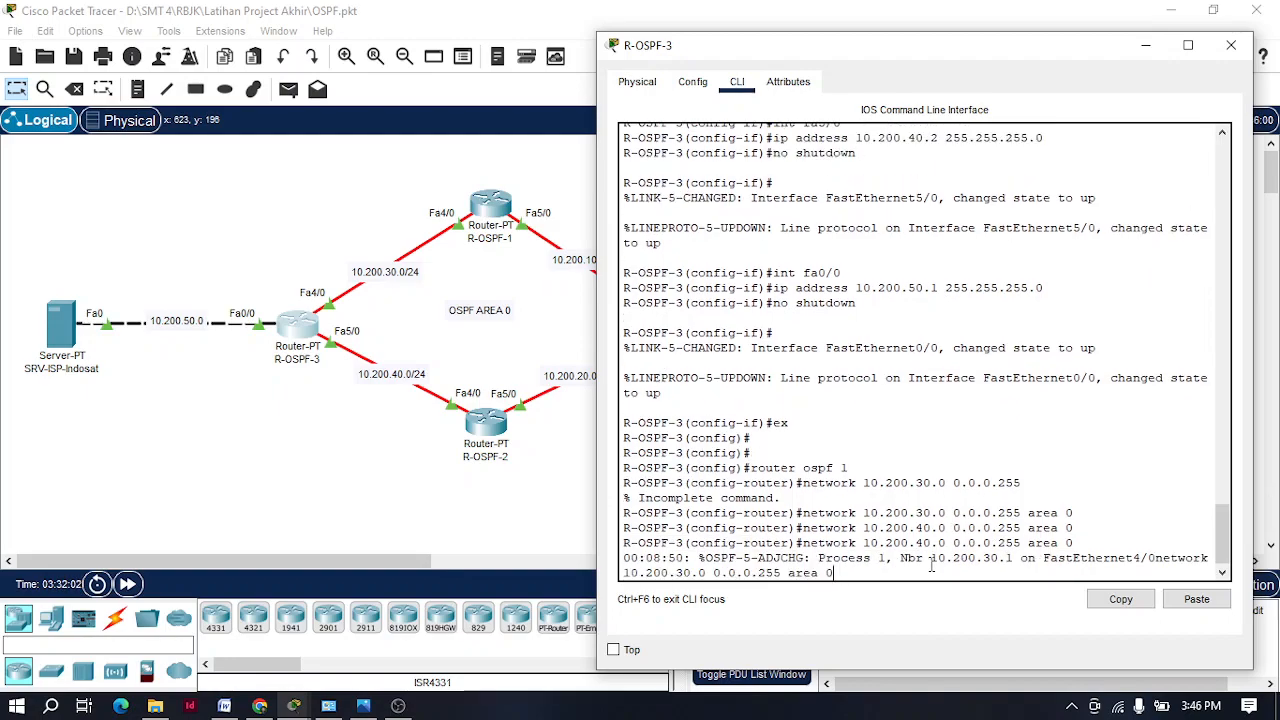
{"action": "key", "text": "Return"}
{"action": "type", "text": "ex"}
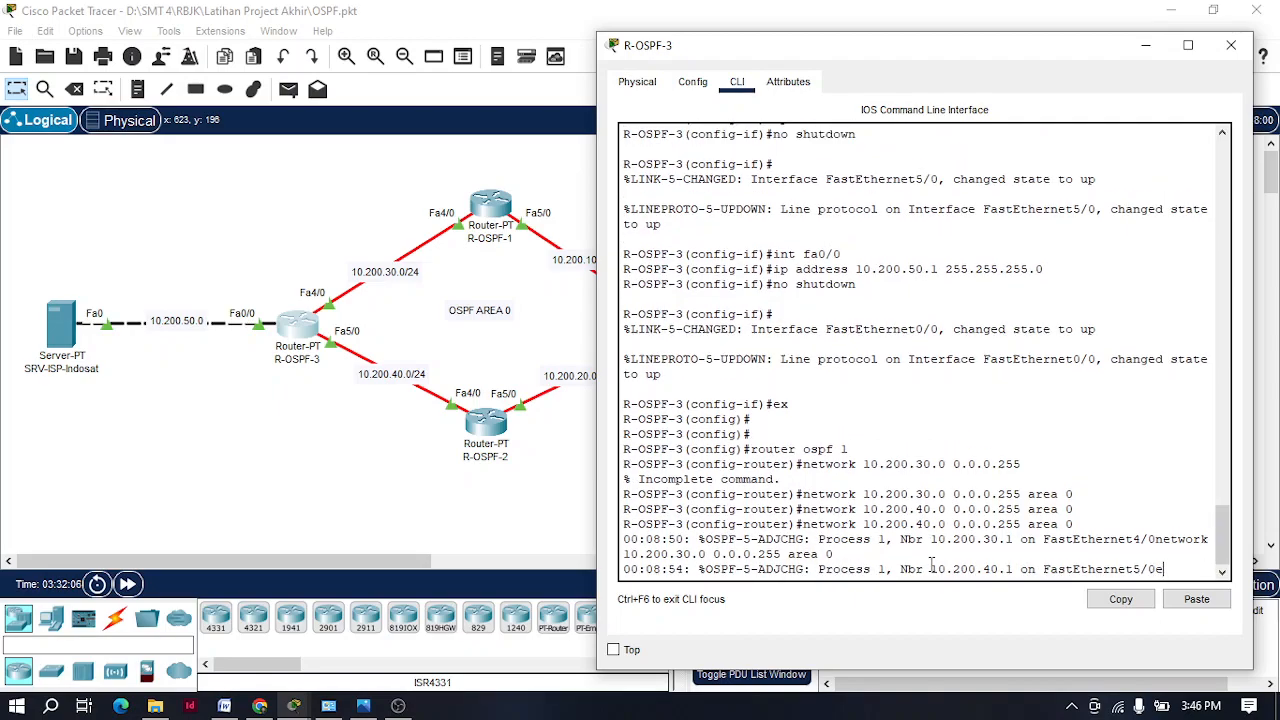
{"action": "key", "text": "Return"}
{"action": "key", "text": "Return"}
Step: Try to enter ip address 10.200.50.1 255.255.255.0 in the OSPF router configuration of R-OSPF-3
{"action": "key", "text": "Up"}
{"action": "key", "text": "Up"}
{"action": "key", "text": "Up"}
{"action": "key", "text": "Up"}
{"action": "key", "text": "Up"}
{"action": "key", "text": "Up"}
{"action": "key", "text": "Up"}
{"action": "key", "text": "Up"}
{"action": "key", "text": "Up"}
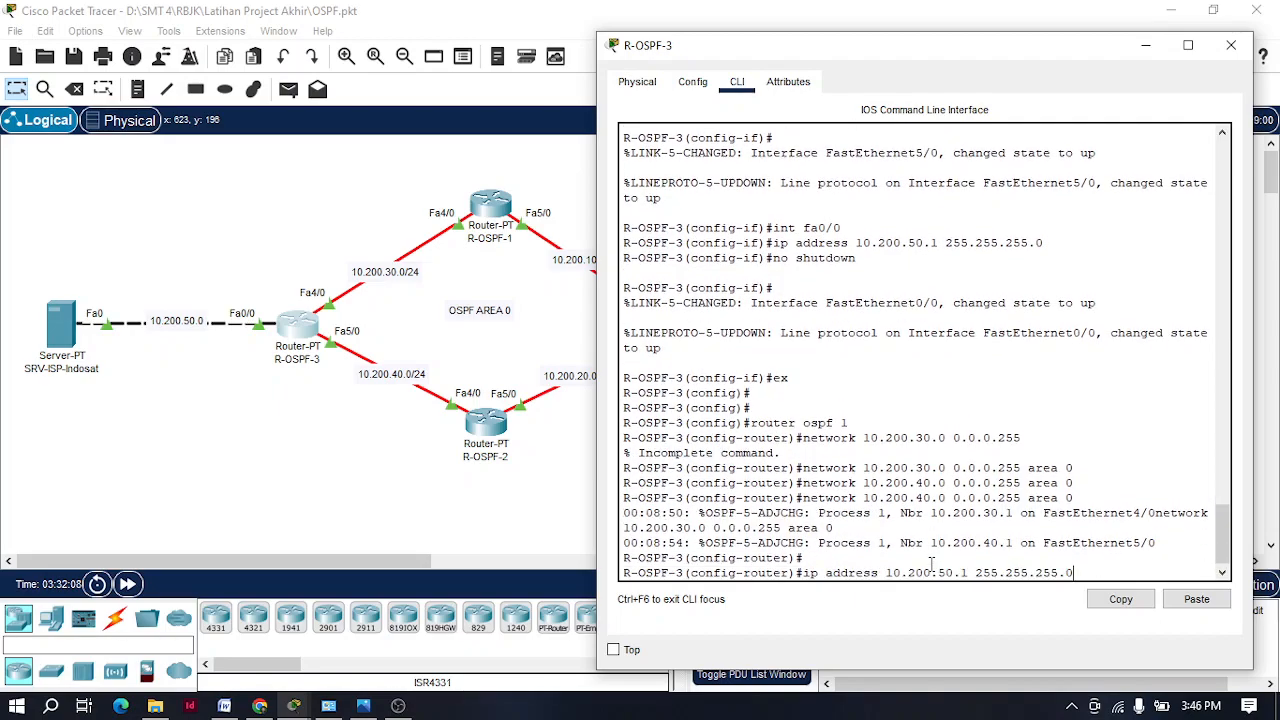
{"action": "key", "text": "Return"}
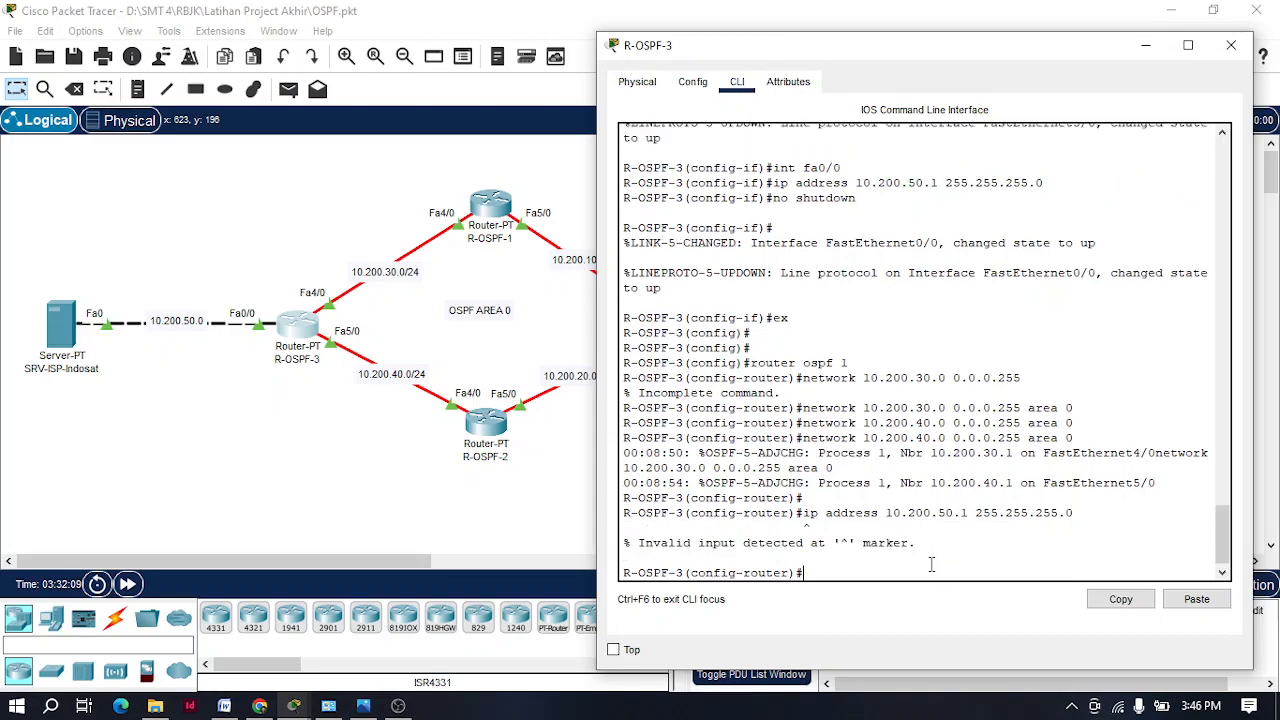
Step: Repeat the network 10.200.40.0 0.0.0.255 area 0 statement on R-OSPF-3
{"action": "key", "text": "Up"}
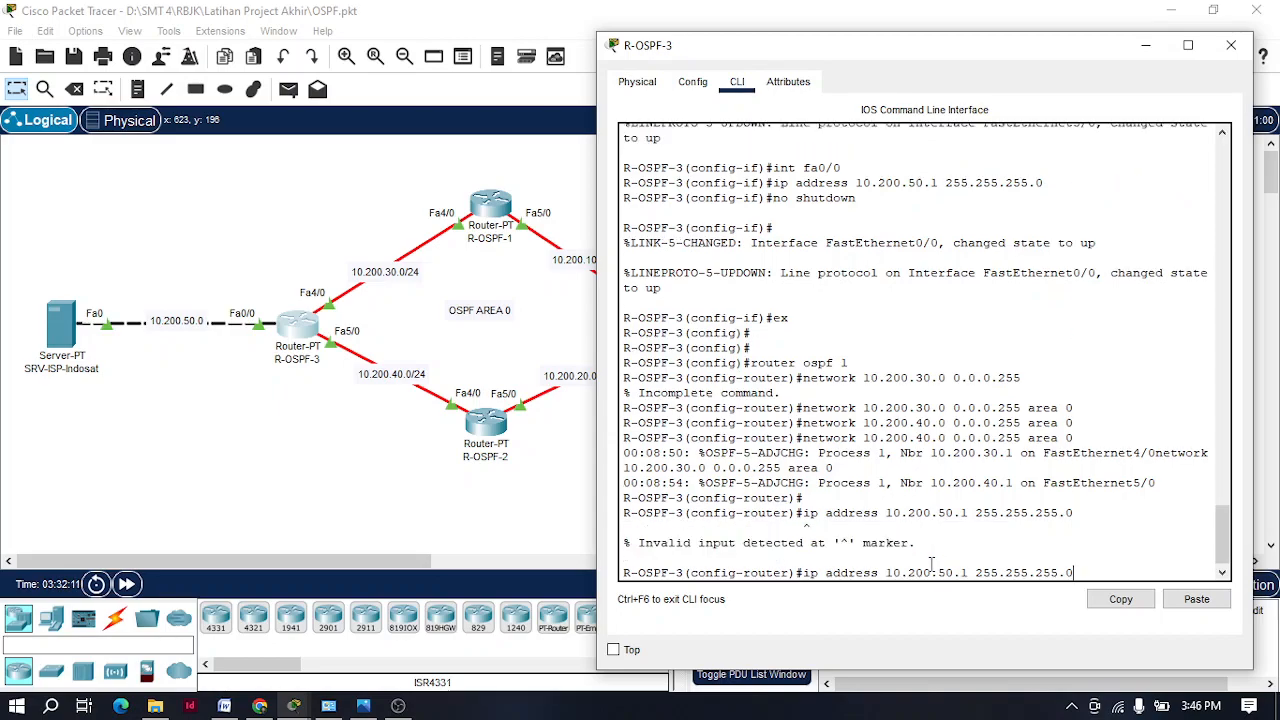
{"action": "key", "text": "Up"}
{"action": "key", "text": "Up"}
{"action": "key", "text": "Down"}
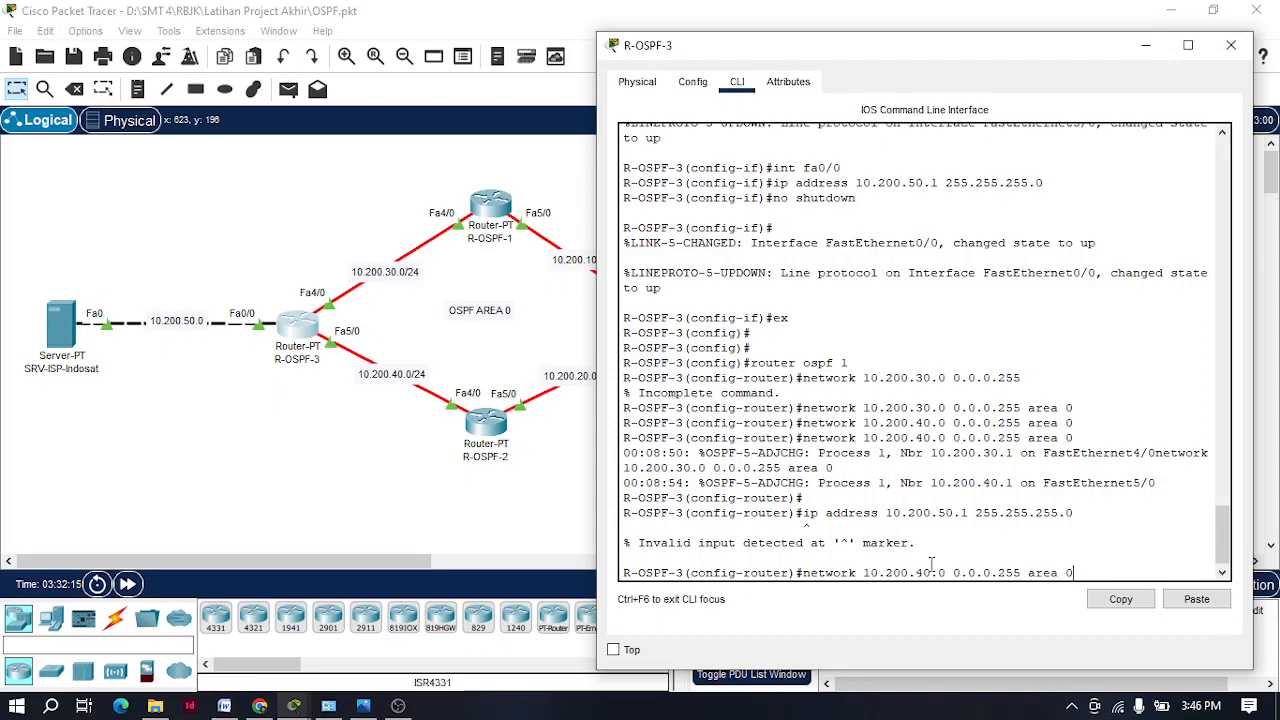
{"action": "key", "text": "Return"}
Step: Advertise network 10.200.50.0 with wildcard 0.0.0.255 in area 0 on R-OSPF-3 and exit router configuration
{"action": "key", "text": "Up"}
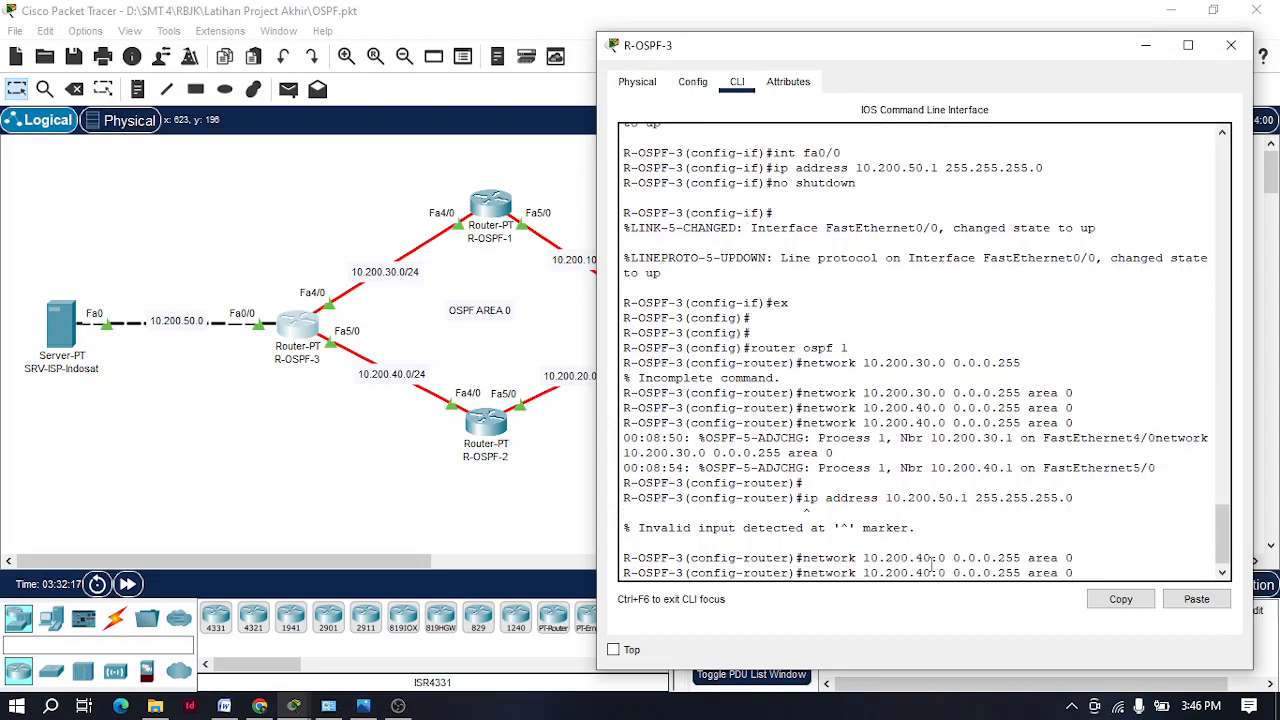
{"action": "key", "text": "BackSpace"}
{"action": "key", "text": "BackSpace"}
{"action": "type", "text": "50"}
{"action": "key", "text": "Return"}
{"action": "type", "text": "exit"}
{"action": "key", "text": "Return"}
{"action": "key", "text": "Return"}
{"action": "key", "text": "Return"}
{"action": "key", "text": "Return"}
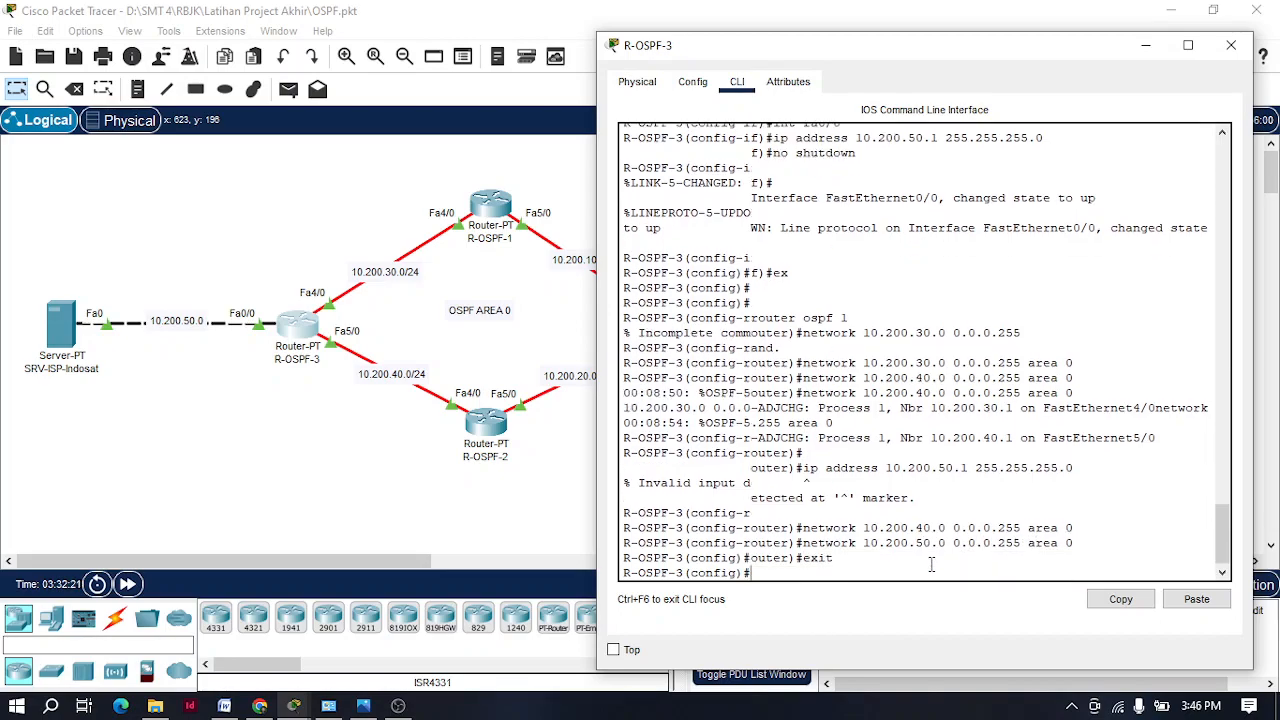
Step: Put away the R-OSPF-3 window and set the IPv4 address of SRV-ISP-Indosat to 10.200.50.2
{"action": "left_click_drag", "start_coordinate": [869, 49], "coordinate": [803, 40]}
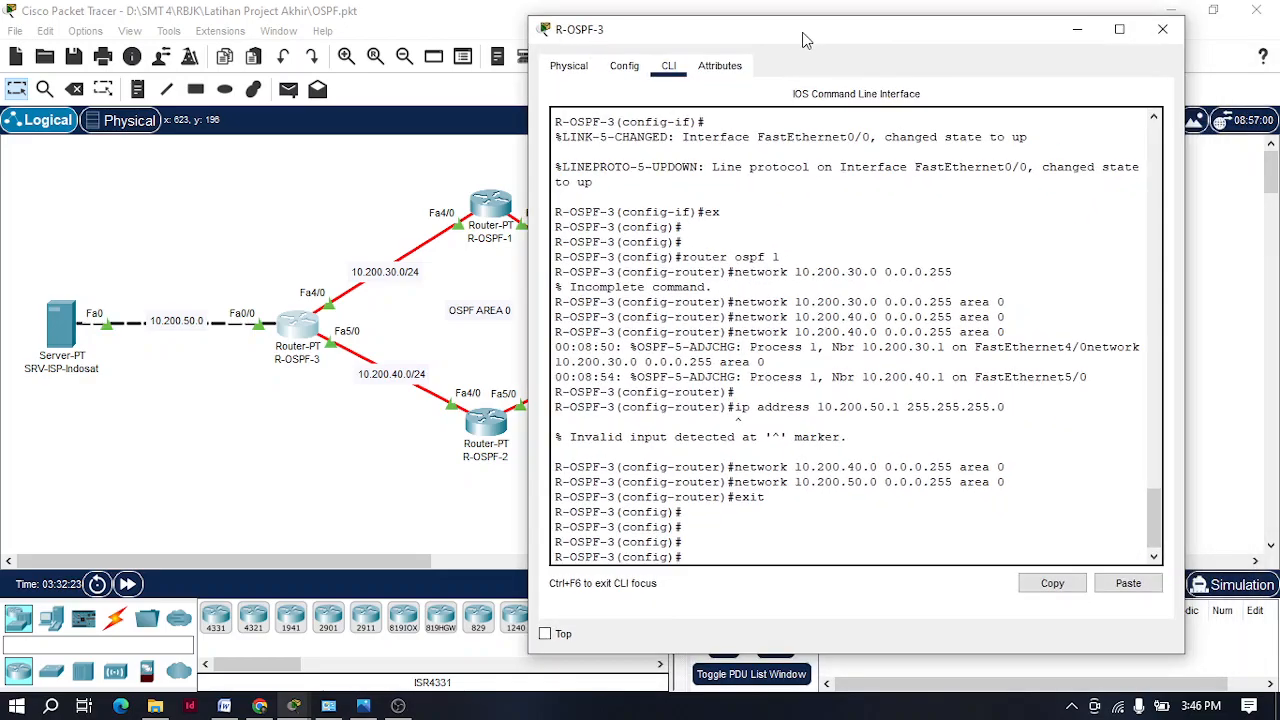
{"action": "left_click", "coordinate": [1077, 34]}
{"action": "left_click", "coordinate": [55, 325]}
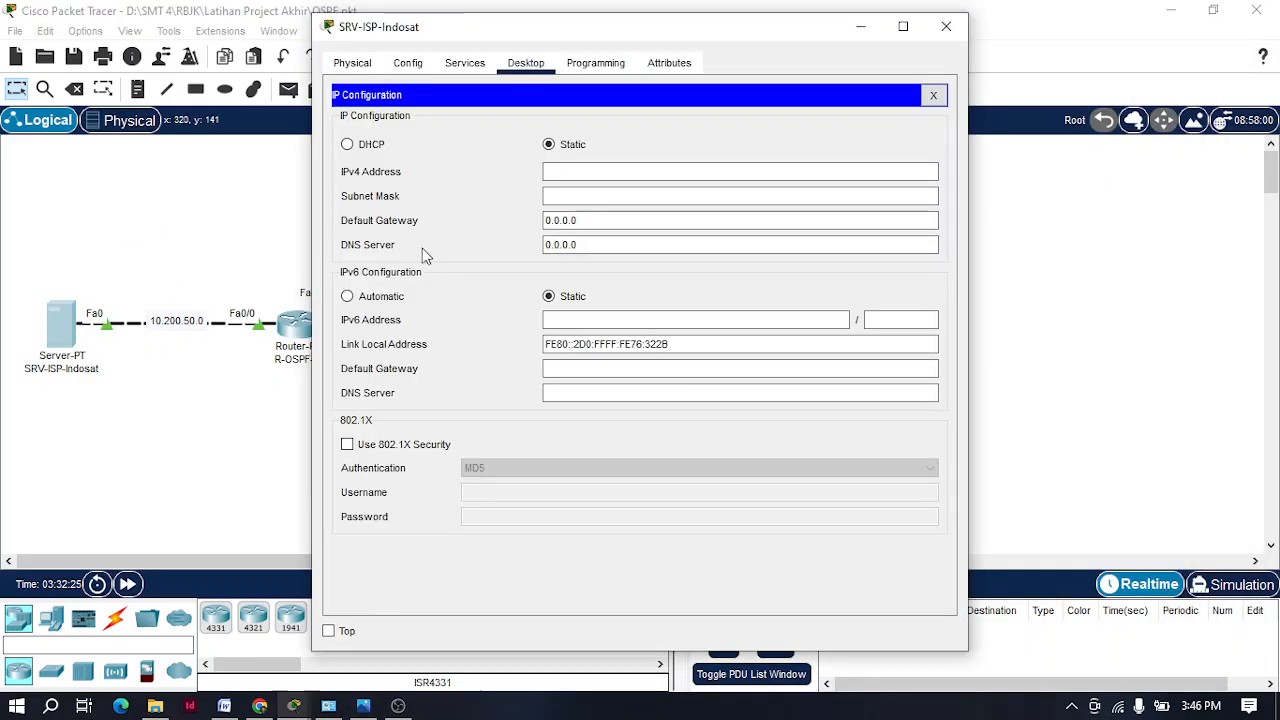
{"action": "left_click_drag", "start_coordinate": [495, 15], "coordinate": [696, 99]}
{"action": "type", "text": "10.200.50.200."}
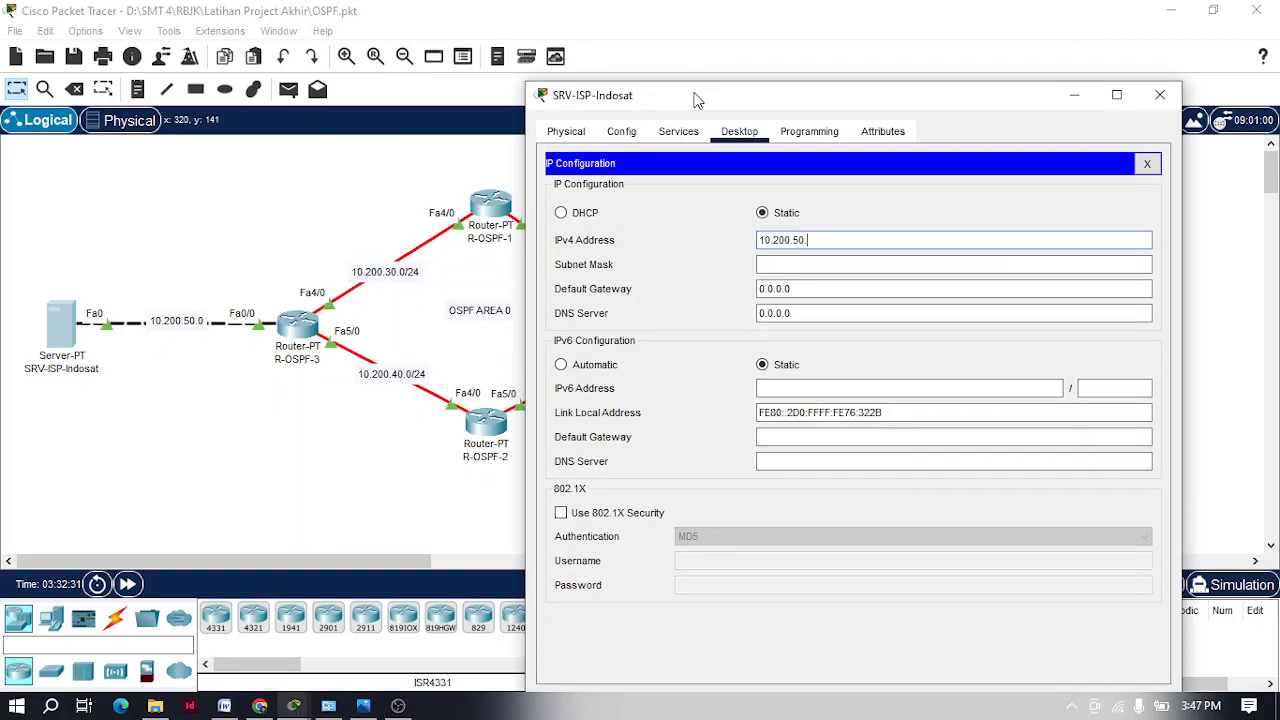
{"action": "type", "text": "2"}
Step: Set the server's subnet mask to 255.255.255.0 and its default gateway to 10.200.50.1
{"action": "left_click", "coordinate": [786, 265]}
{"action": "left_click_drag", "start_coordinate": [824, 265], "coordinate": [777, 265]}
{"action": "type", "text": "255.255."}
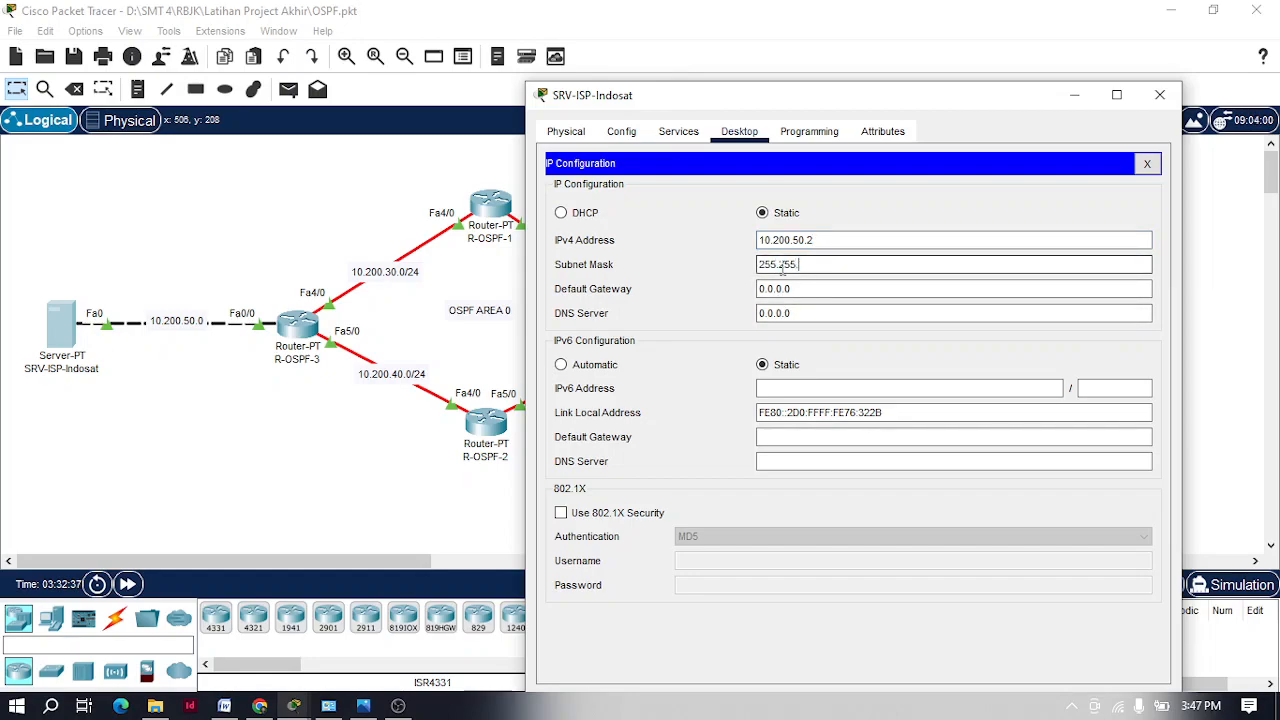
{"action": "left_click", "coordinate": [828, 290]}
{"action": "left_click_drag", "start_coordinate": [826, 243], "coordinate": [714, 248]}
{"action": "key", "text": "ctrl+c"}
{"action": "triple_click", "coordinate": [790, 290]}
{"action": "key", "text": "ctrl+v"}
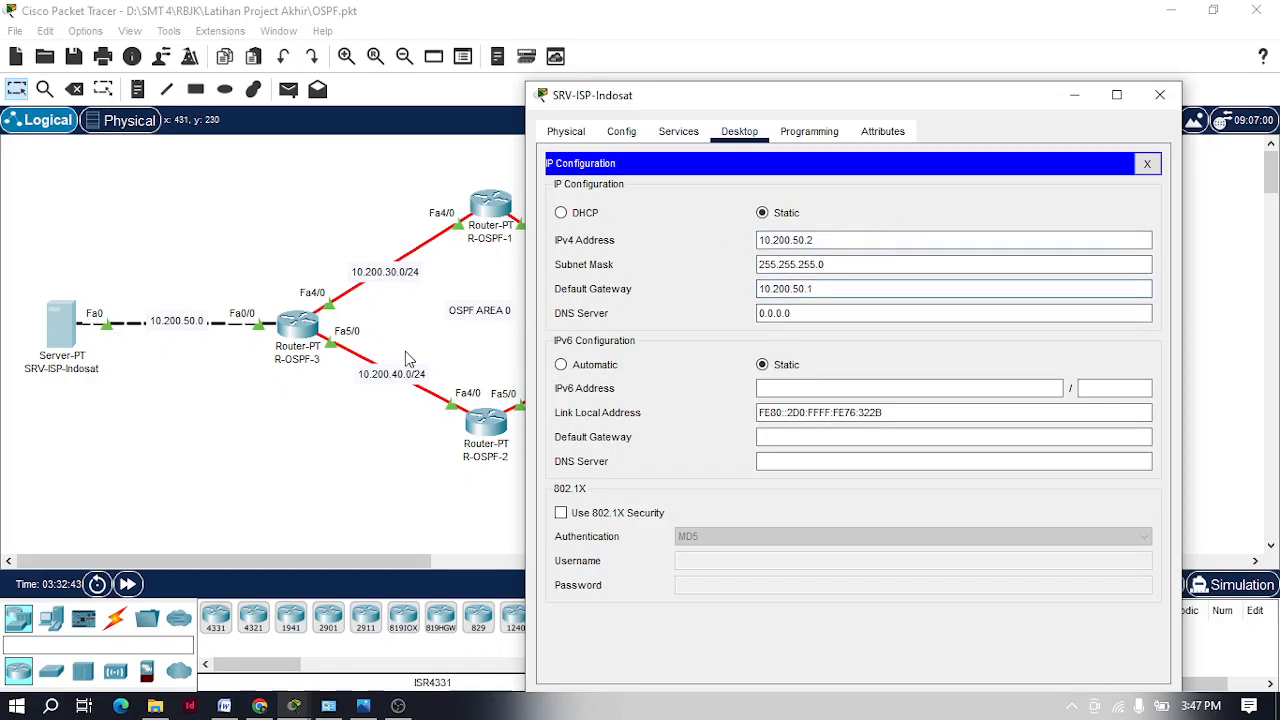
Step: Check the IP address assigned to interface fa0/0 in the R-OSPF-3 command history
{"action": "left_click", "coordinate": [412, 316]}
{"action": "left_click", "coordinate": [312, 323]}
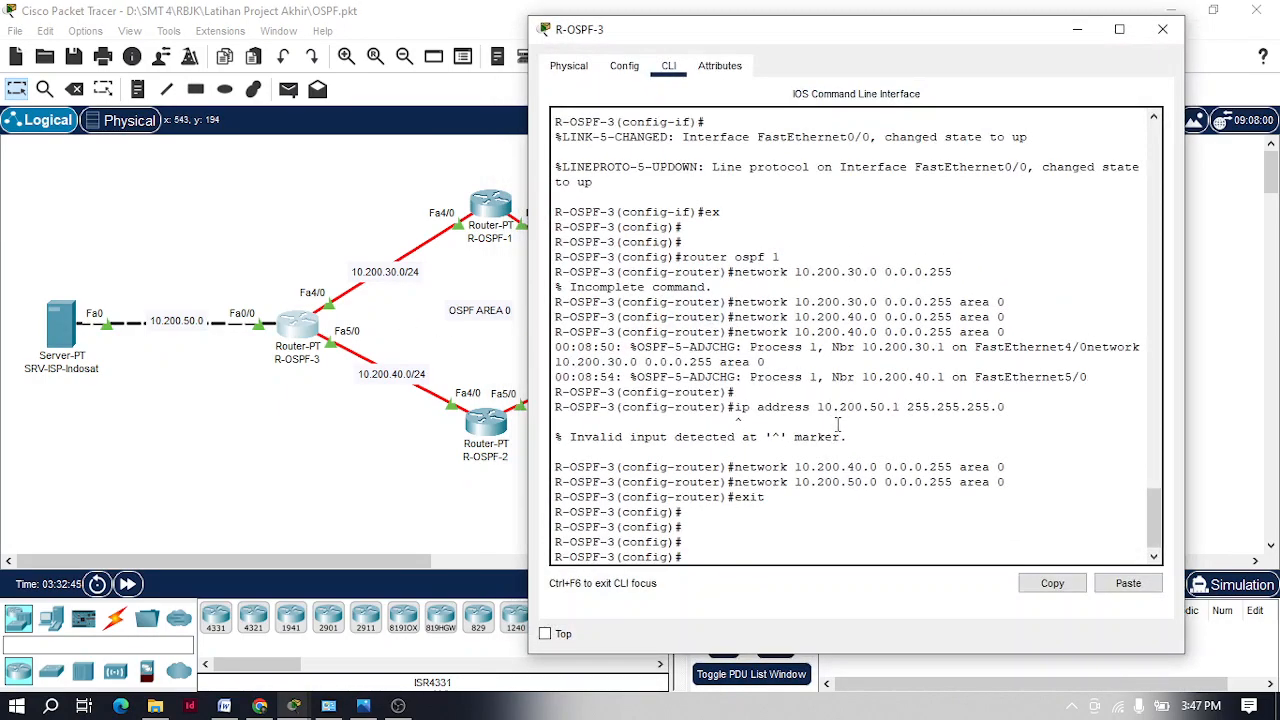
{"action": "scroll", "coordinate": [838, 425], "scroll_direction": "up", "scroll_amount": 6}
{"action": "left_click_drag", "start_coordinate": [787, 357], "coordinate": [870, 358]}
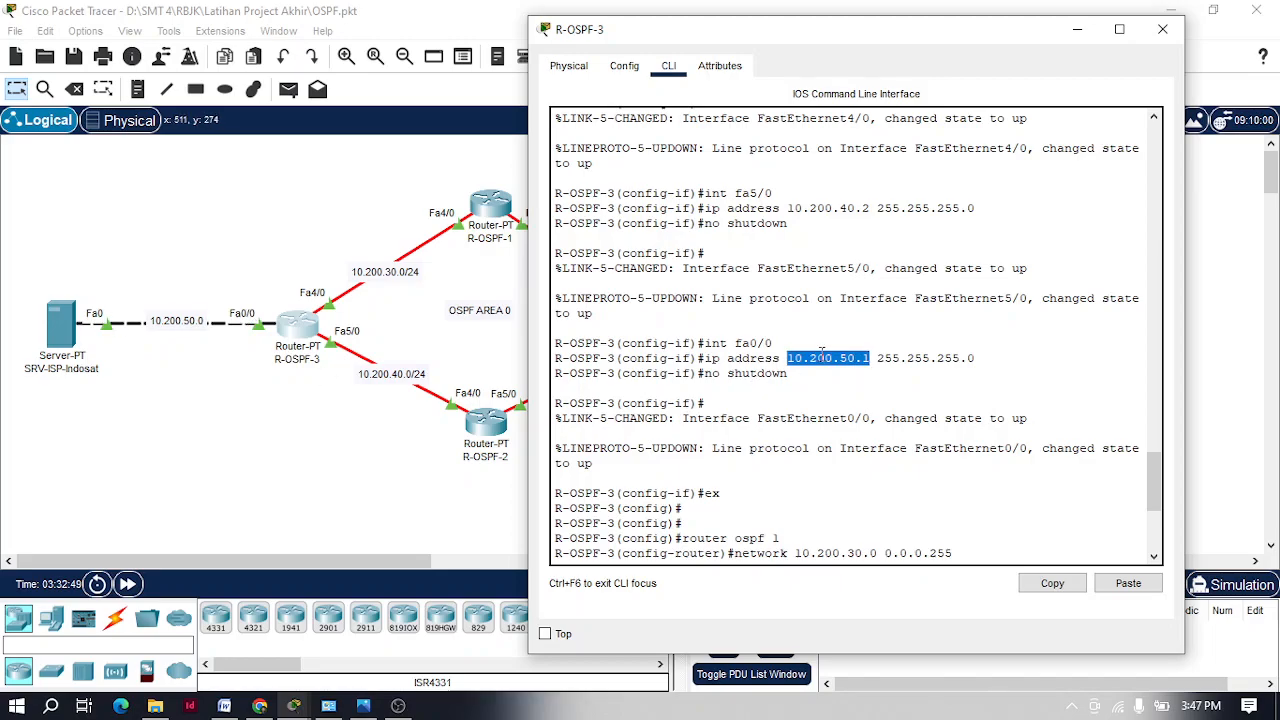
{"action": "left_click", "coordinate": [112, 388]}
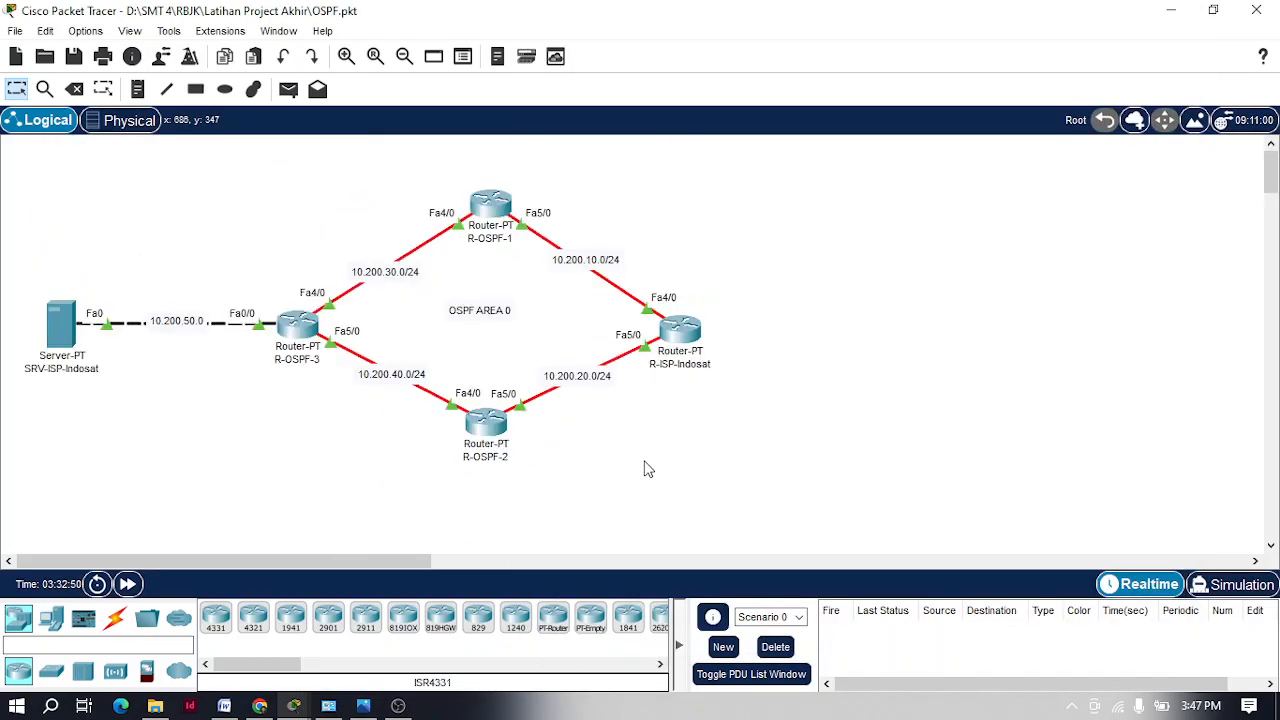
{"action": "left_click", "coordinate": [398, 706]}
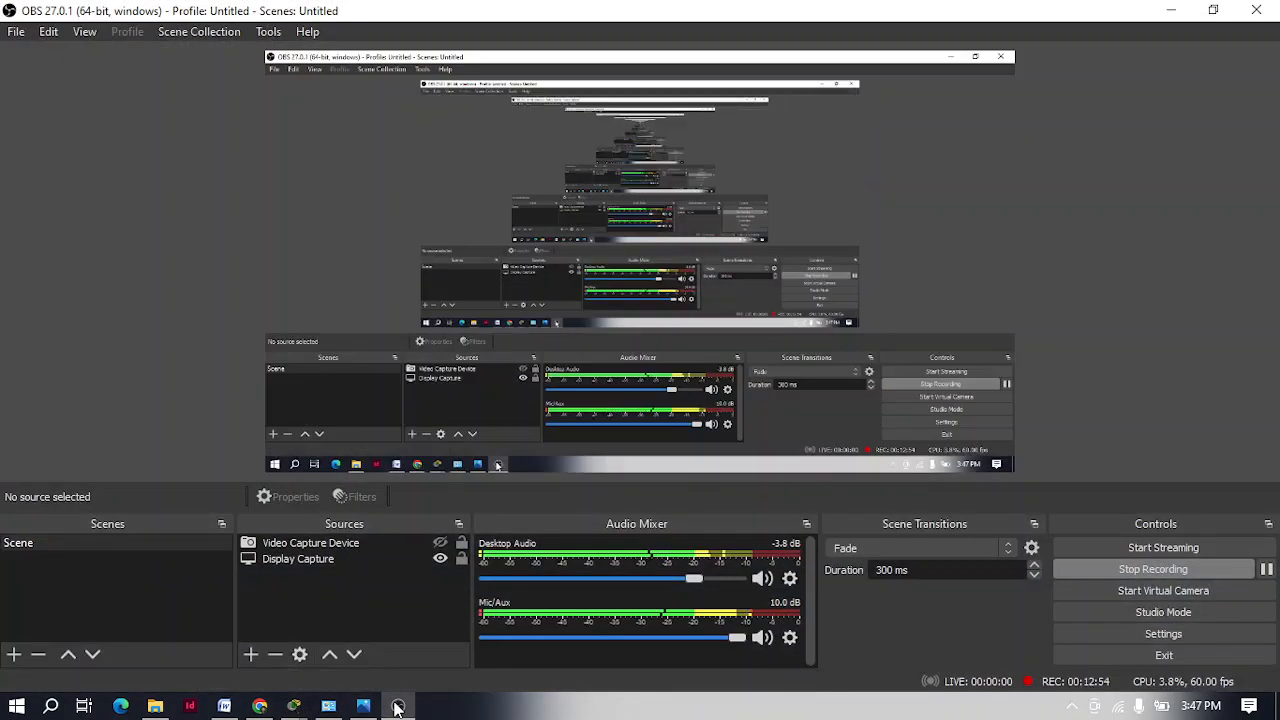
{"action": "left_click", "coordinate": [398, 706]}
Step: Close the IP configuration of SRV-ISP-Indosat and open the server's Command Prompt
{"action": "left_click", "coordinate": [60, 325]}
{"action": "left_click_drag", "start_coordinate": [820, 88], "coordinate": [975, 32]}
{"action": "left_click_drag", "start_coordinate": [888, 42], "coordinate": [623, 34]}
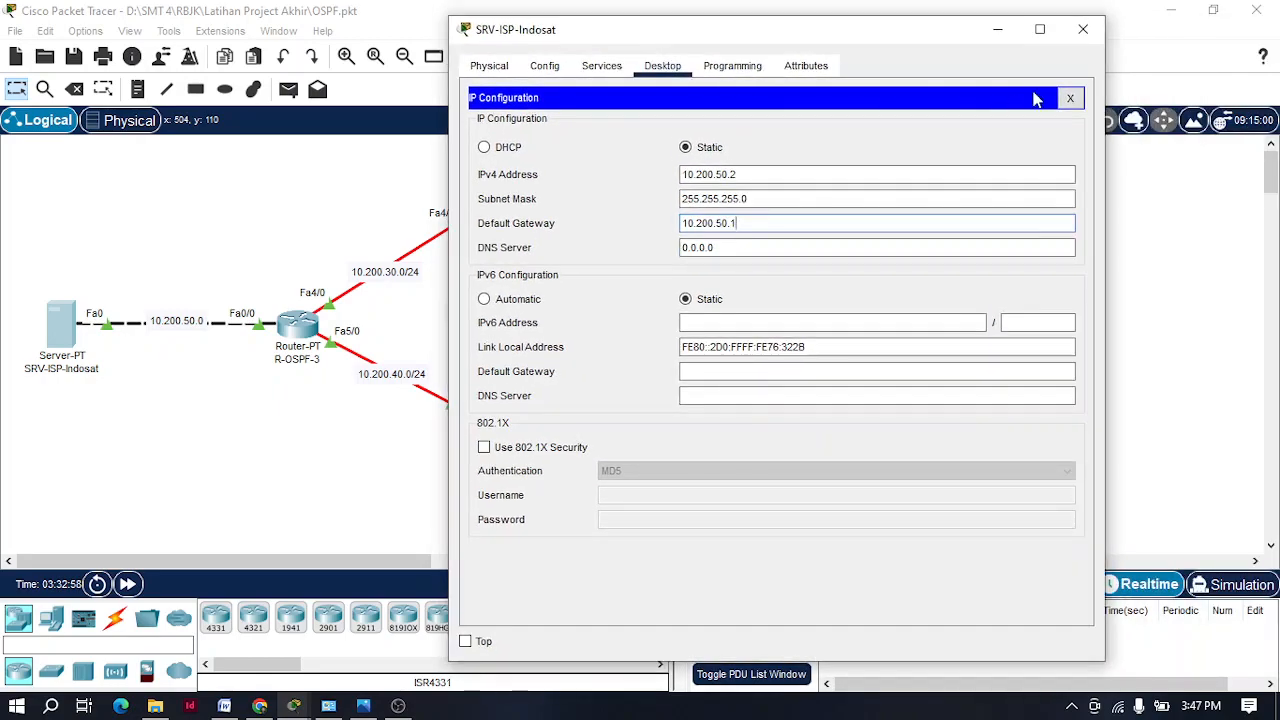
{"action": "left_click", "coordinate": [1070, 94]}
{"action": "left_click_drag", "start_coordinate": [733, 42], "coordinate": [911, 37]}
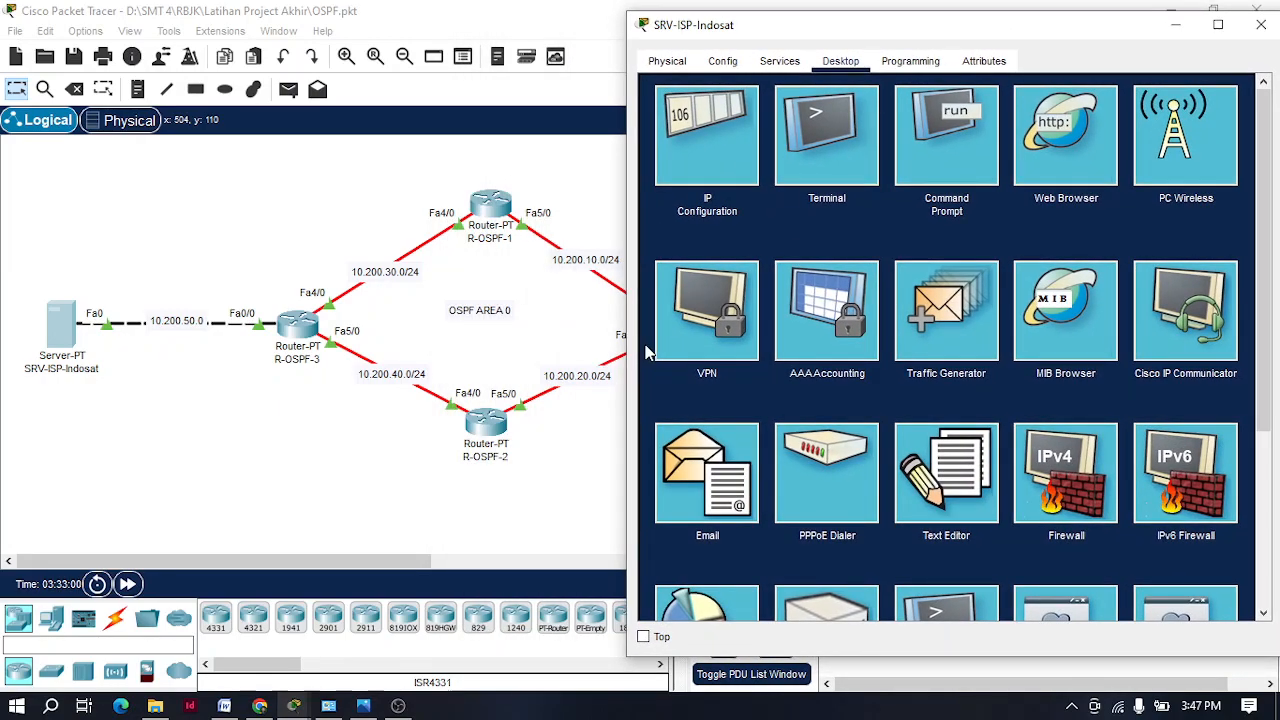
{"action": "mouse_move", "coordinate": [383, 559]}
{"action": "left_mouse_down"}
{"action": "mouse_move", "coordinate": [414, 559]}
{"action": "mouse_move", "coordinate": [359, 561]}
{"action": "left_mouse_up"}
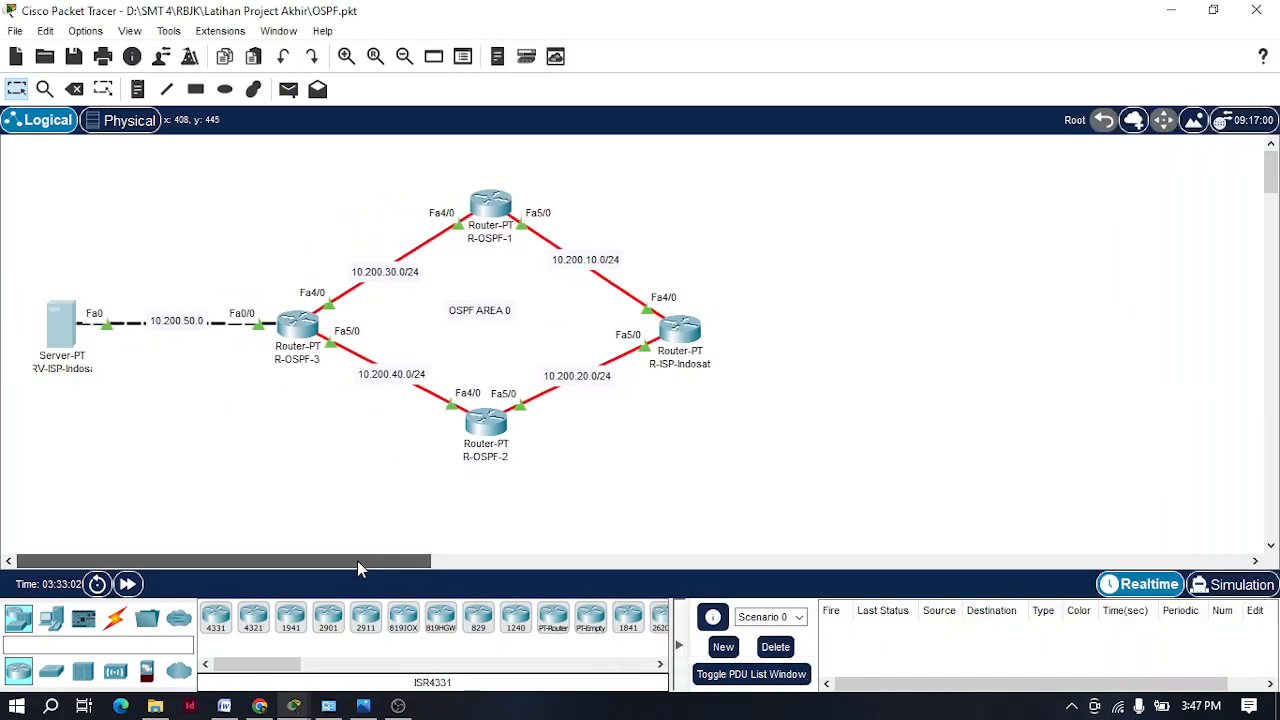
{"action": "left_click", "coordinate": [60, 345]}
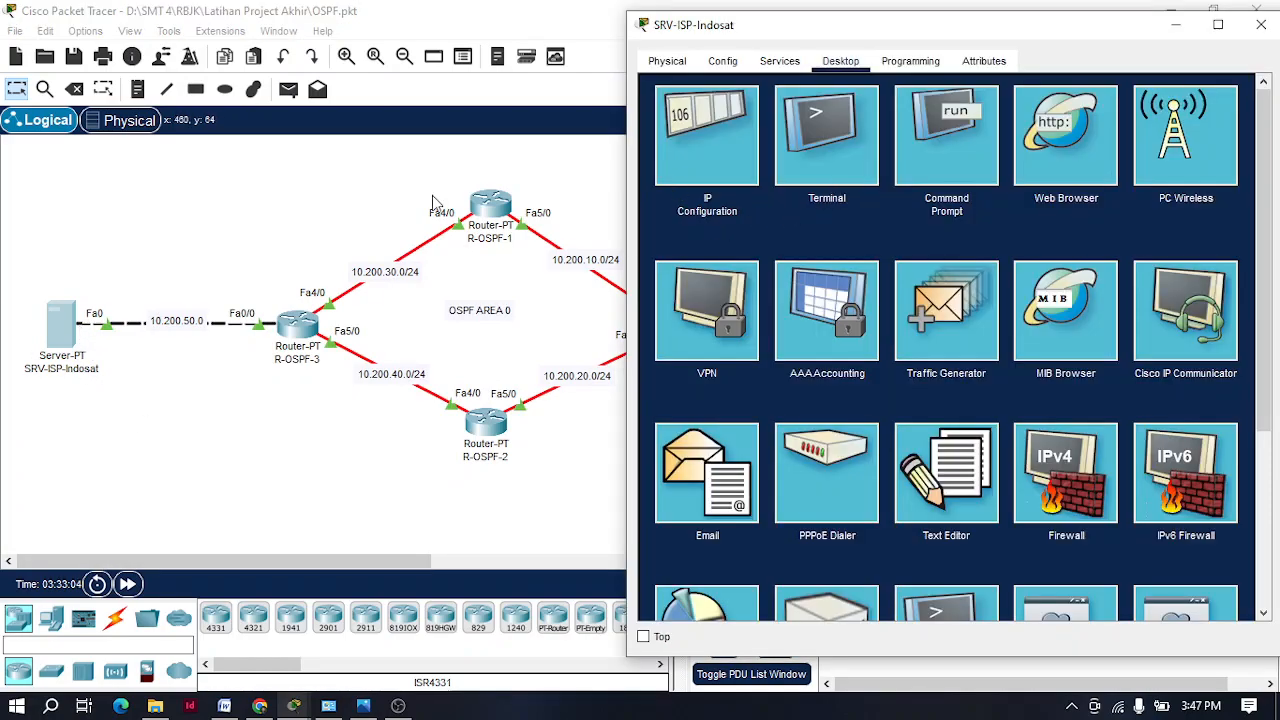
{"action": "left_click", "coordinate": [990, 140]}
{"action": "left_click_drag", "start_coordinate": [910, 36], "coordinate": [916, 39]}
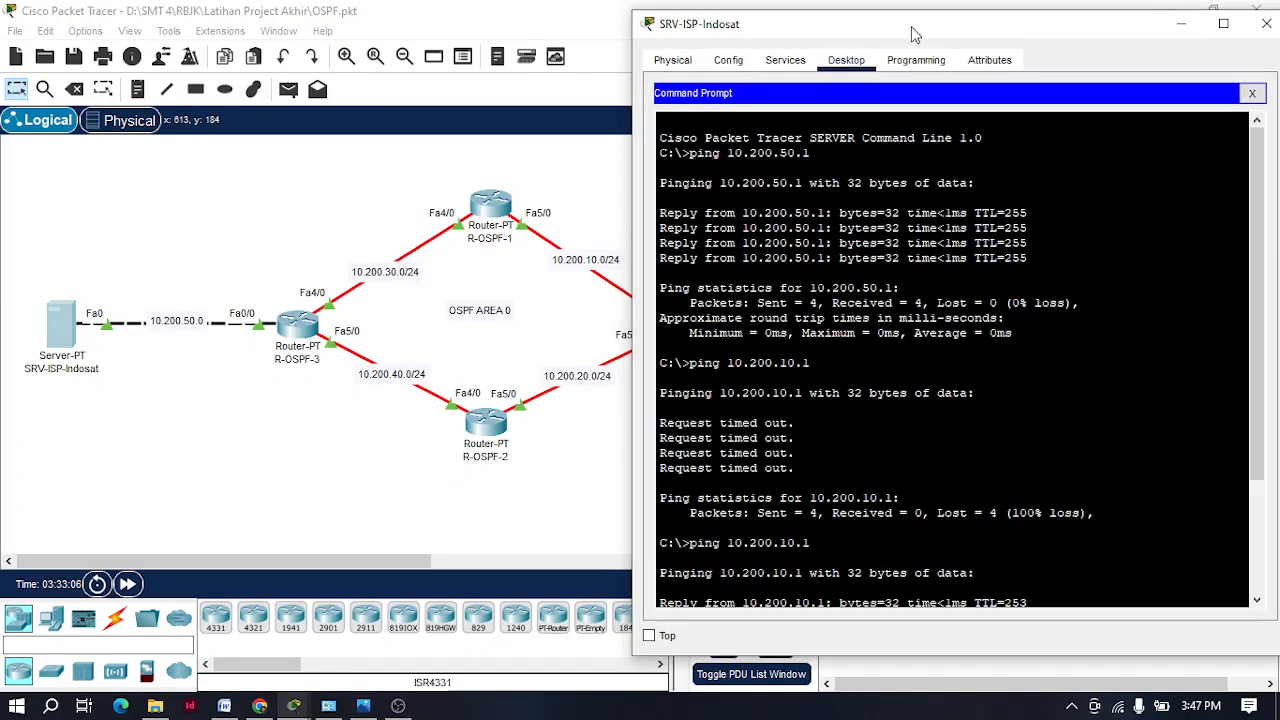
Step: Go to the end of the earlier ping output in the server's Command Prompt and add blank prompt lines
{"action": "scroll", "coordinate": [905, 420], "scroll_direction": "down", "scroll_amount": 3}
{"action": "key", "text": "Return"}
{"action": "key", "text": "Return"}
{"action": "key", "text": "Return"}
{"action": "key", "text": "Return"}
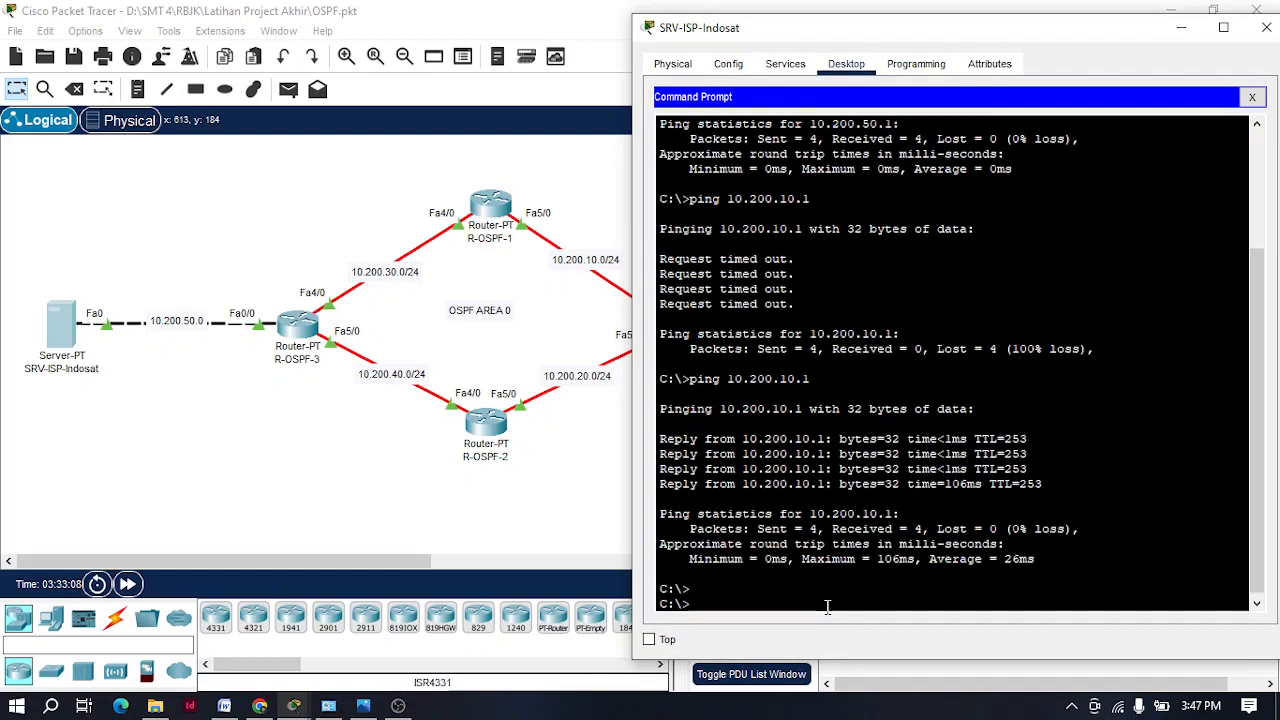
Step: Ping the R-OSPF-3 gateway address 10.200.50.1 from the server's Command Prompt
{"action": "key", "text": "Up"}
{"action": "key", "text": "Up"}
{"action": "key", "text": "Down"}
{"action": "mouse_move", "coordinate": [774, 35]}
{"action": "left_mouse_down"}
{"action": "mouse_move", "coordinate": [833, 47]}
{"action": "mouse_move", "coordinate": [765, 35]}
{"action": "left_mouse_up"}
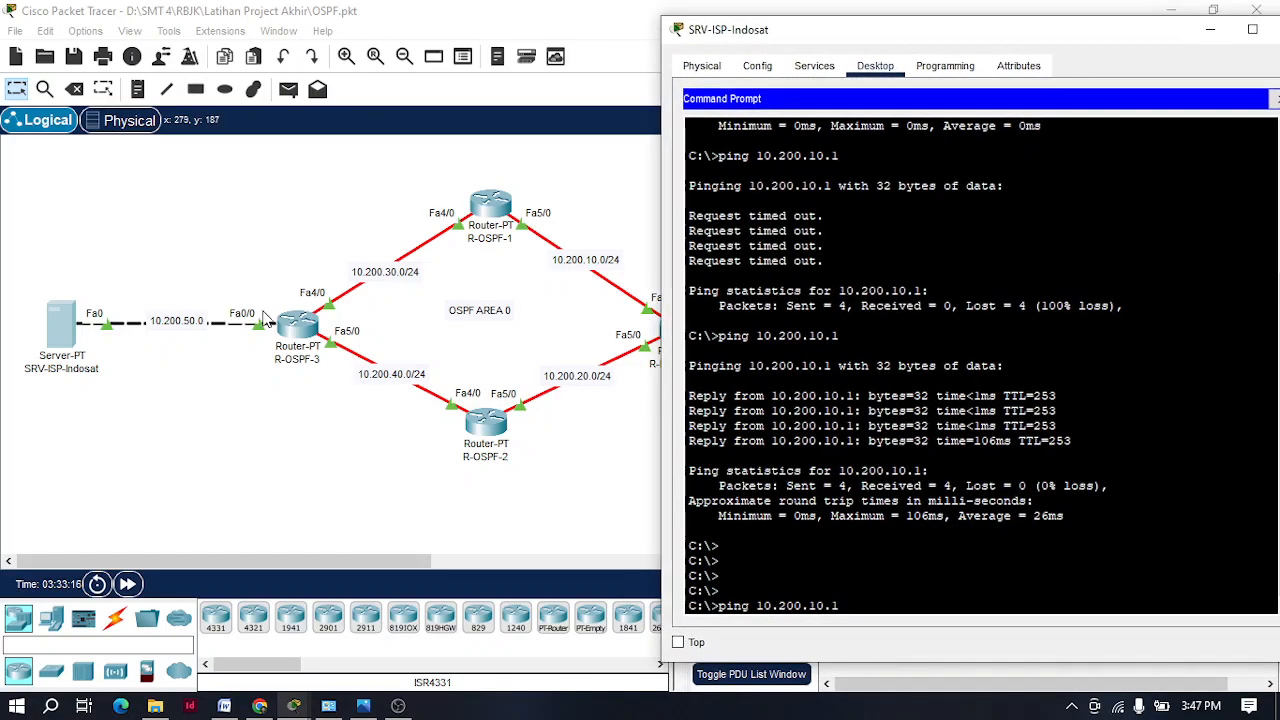
{"action": "key", "text": "Left"}
{"action": "key", "text": "Left"}
{"action": "key", "text": "Left"}
{"action": "key", "text": "BackSpace"}
{"action": "type", "text": "5"}
{"action": "key", "text": "Return"}
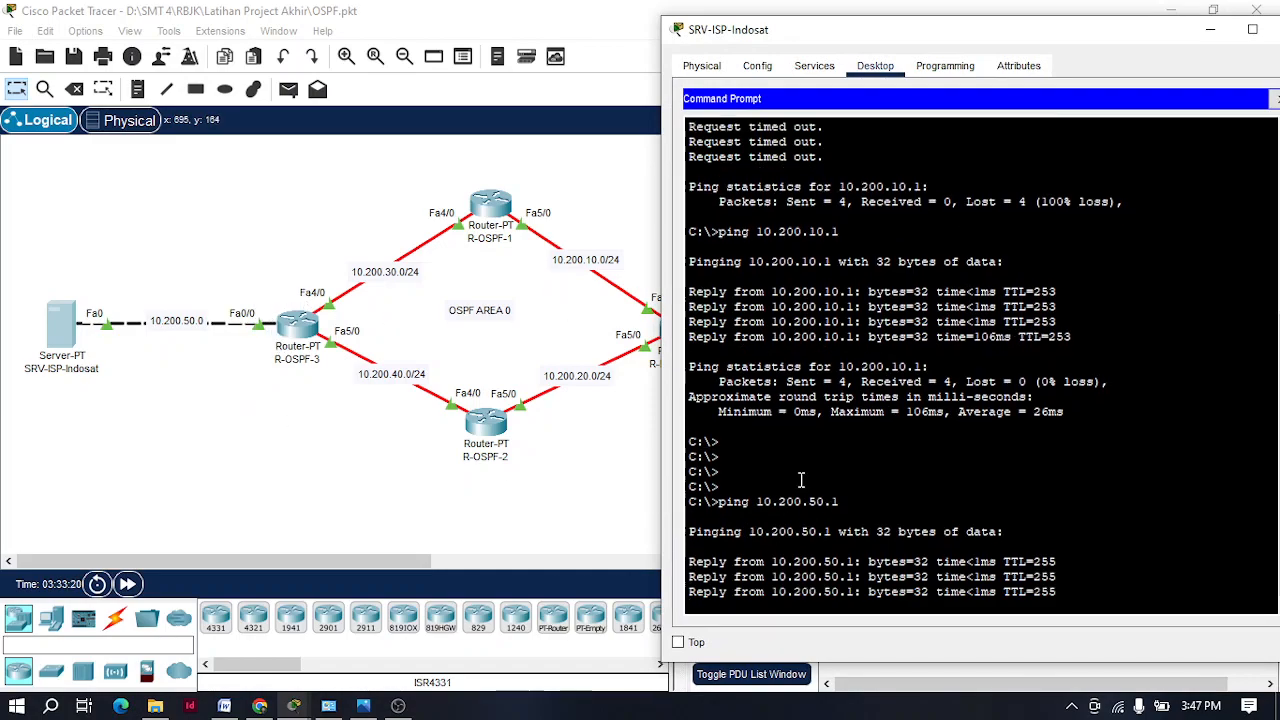
Step: Enter a ping command for 10.200.10.1 without running it, and move the server window aside to uncover R-ISP-Indosat
{"action": "key", "text": "Up"}
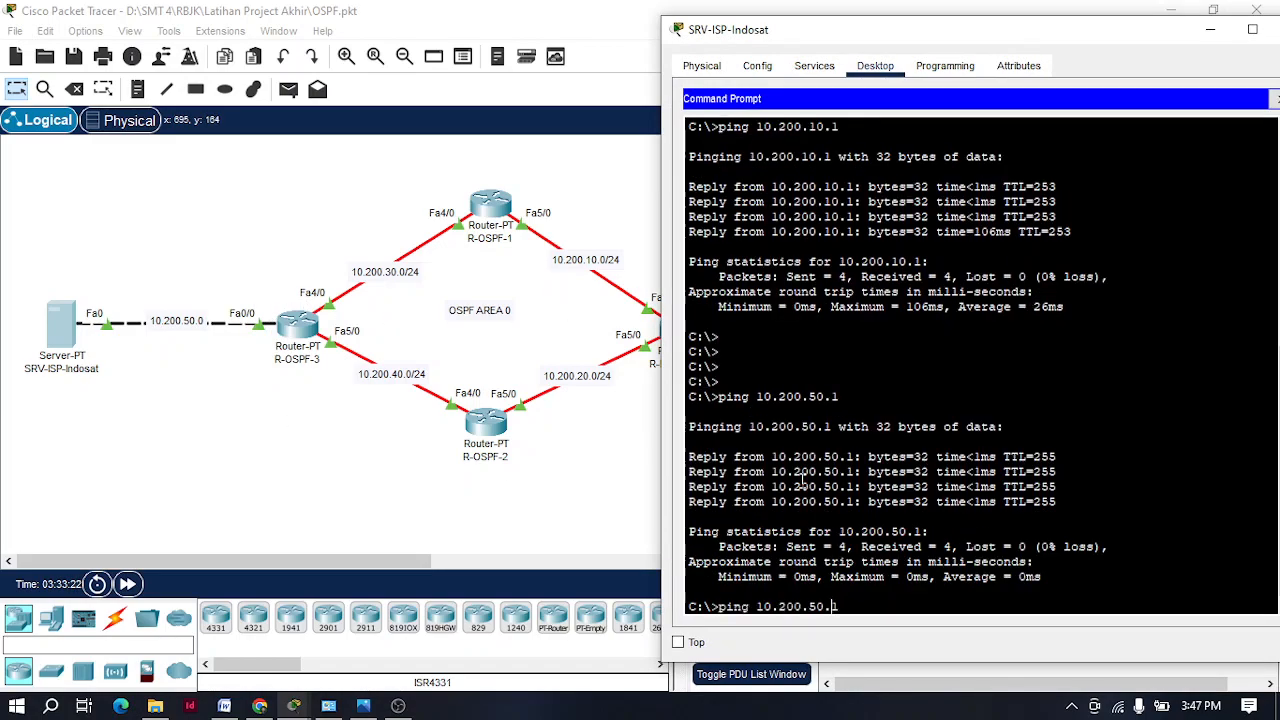
{"action": "key", "text": "BackSpace"}
{"action": "type", "text": "1"}
{"action": "left_click_drag", "start_coordinate": [799, 32], "coordinate": [864, 43]}
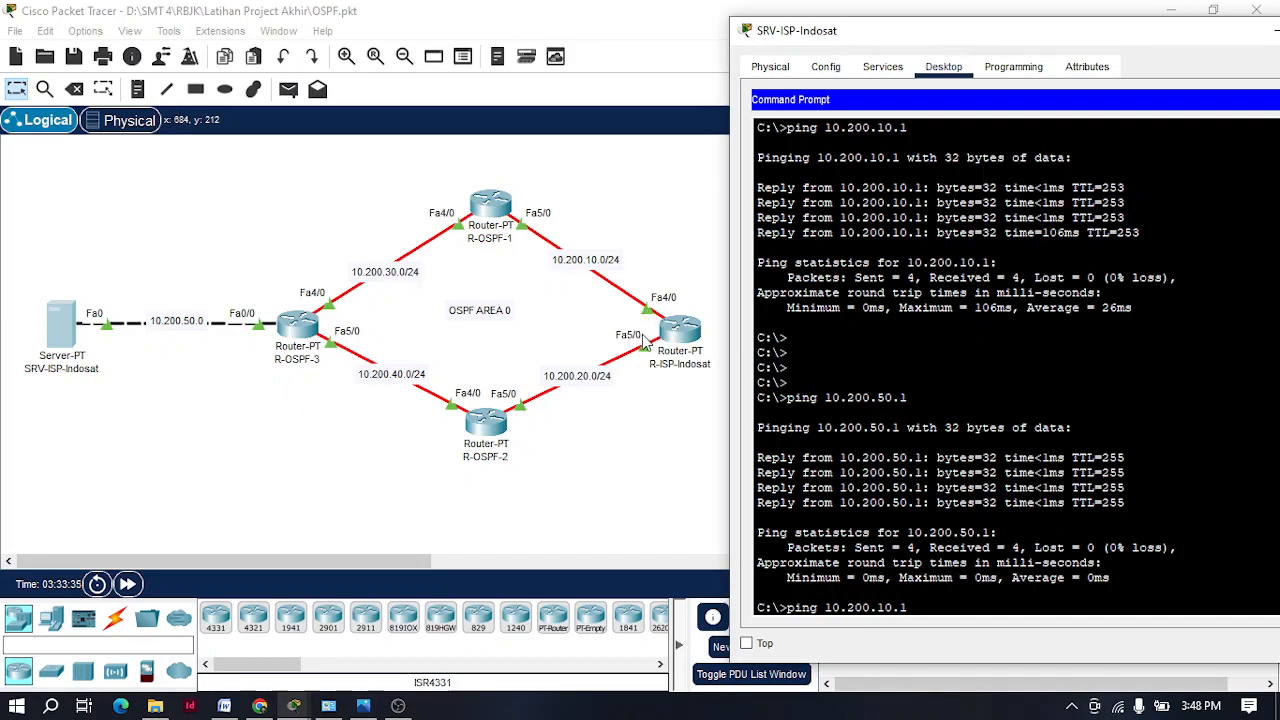
Step: Check the OSPF configuration and neighbor messages in the R-ISP-Indosat command line, then put its window away
{"action": "left_click_drag", "start_coordinate": [407, 563], "coordinate": [460, 570]}
{"action": "left_click", "coordinate": [566, 333]}
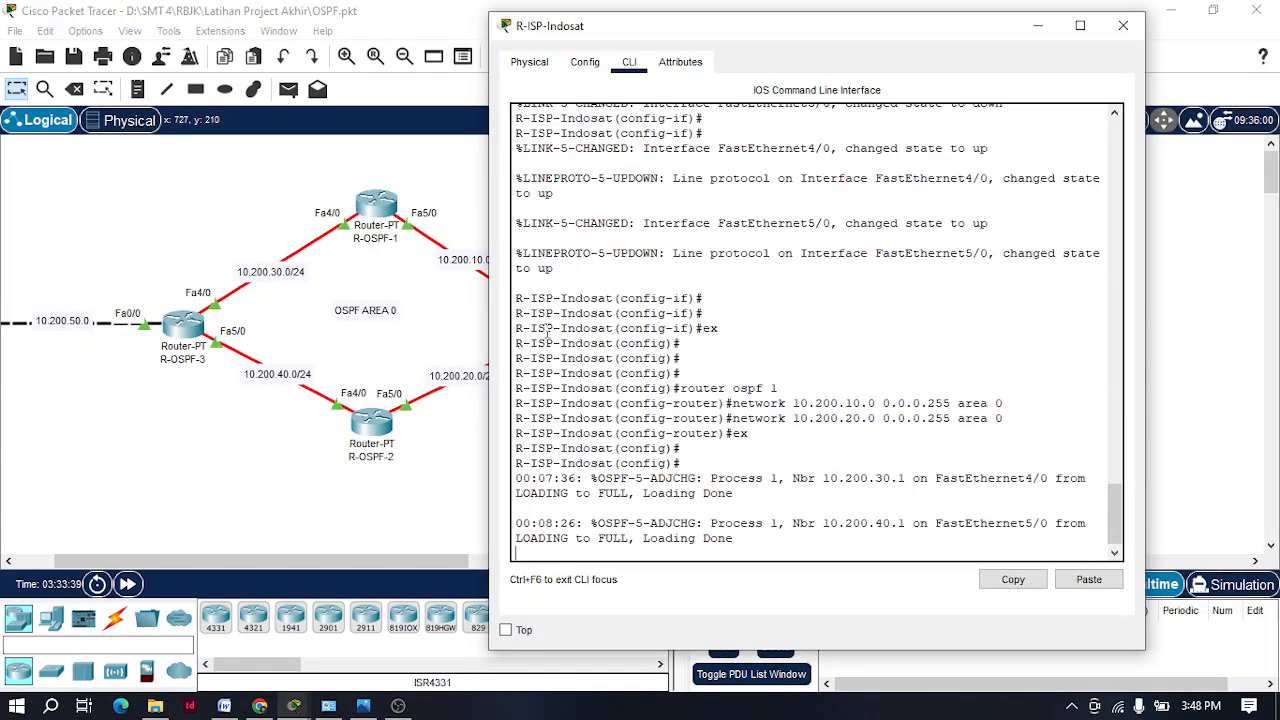
{"action": "left_click_drag", "start_coordinate": [733, 47], "coordinate": [831, 35]}
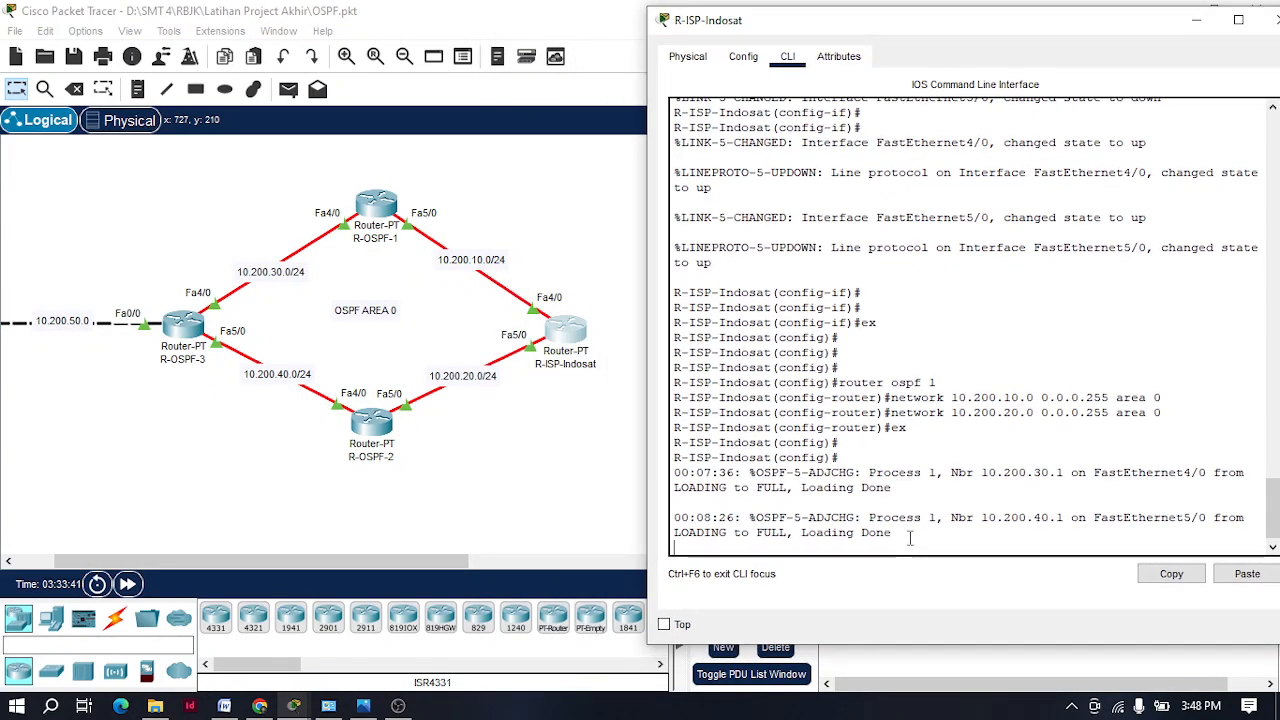
{"action": "left_click", "coordinate": [1196, 20]}
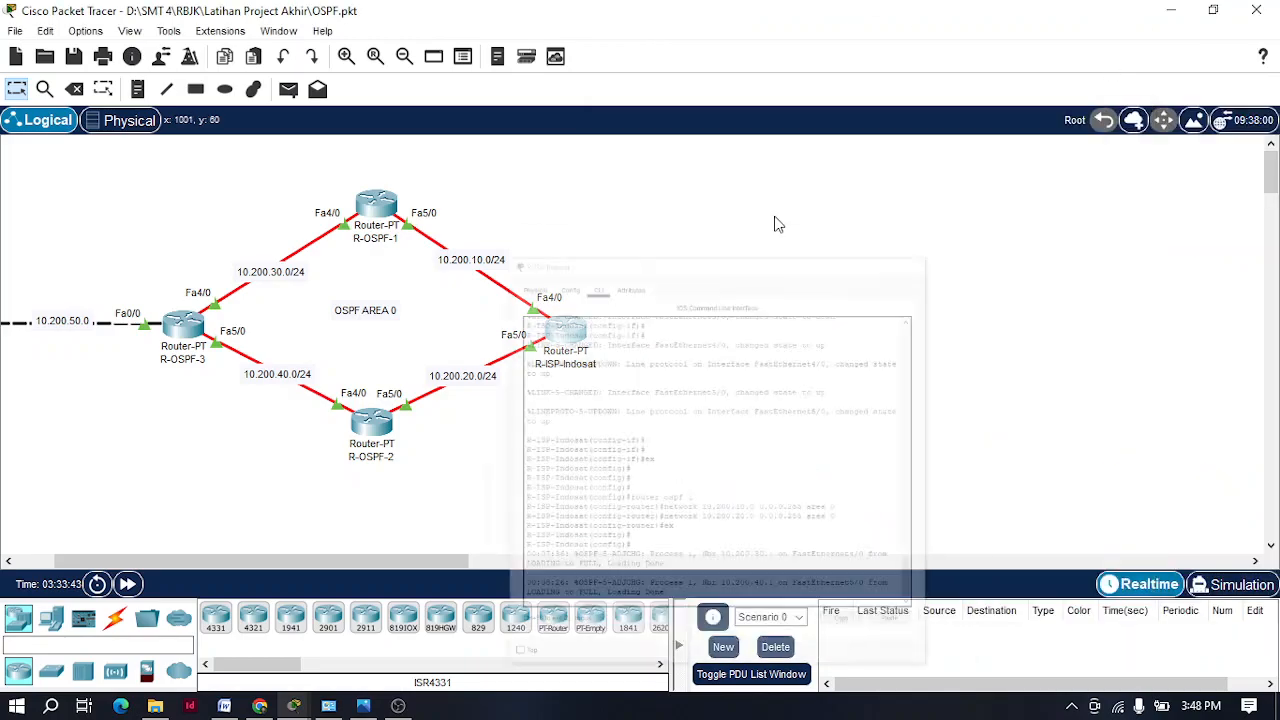
Step: Bring back the SRV-ISP-Indosat Command Prompt and run the prepared ping to 10.200.10.1
{"action": "left_click", "coordinate": [300, 708]}
{"action": "left_click", "coordinate": [466, 614]}
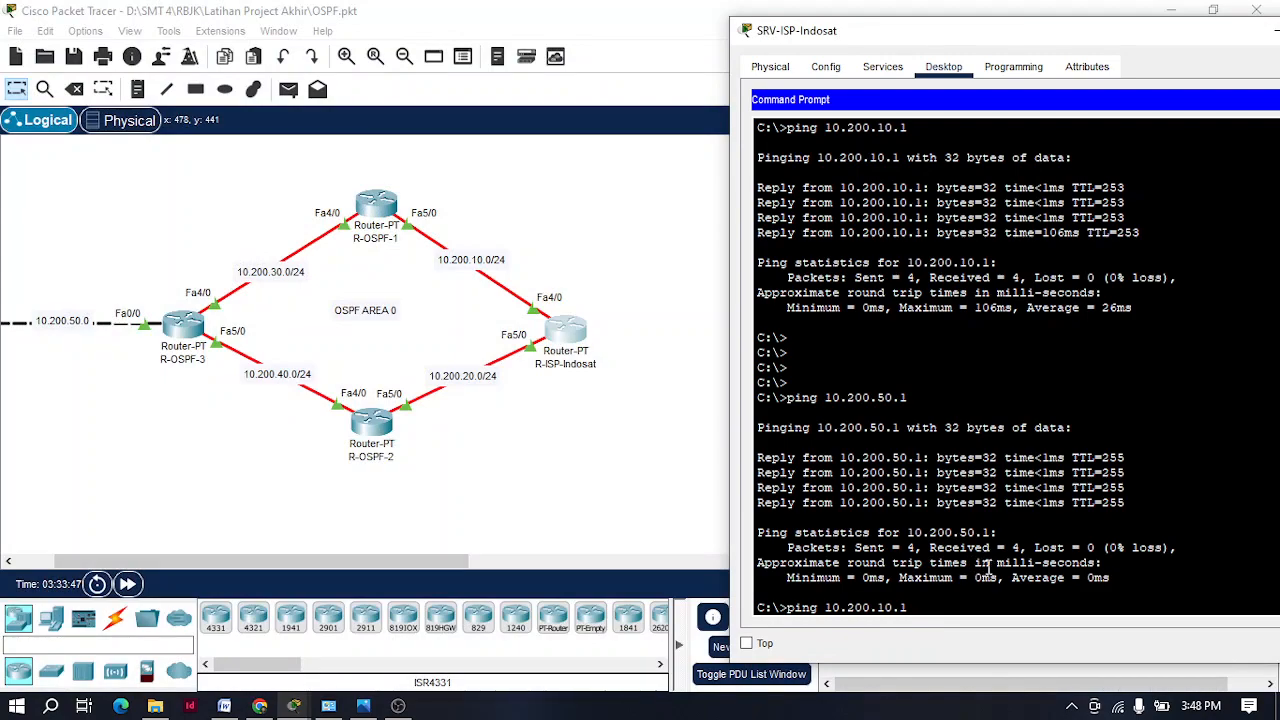
{"action": "key", "text": "Return"}
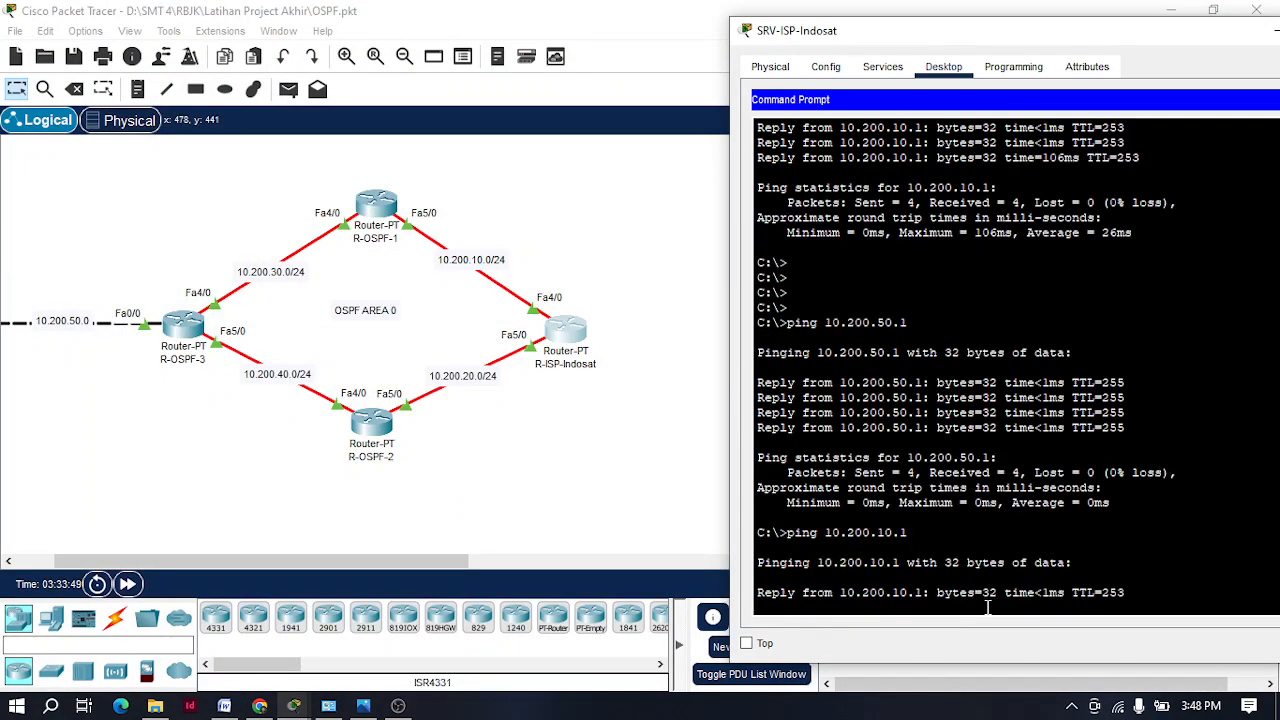
Step: Ping 10.200.20.1, the Fa5/0 side of R-ISP-Indosat, from the server's Command Prompt
{"action": "left_click_drag", "start_coordinate": [399, 565], "coordinate": [355, 566]}
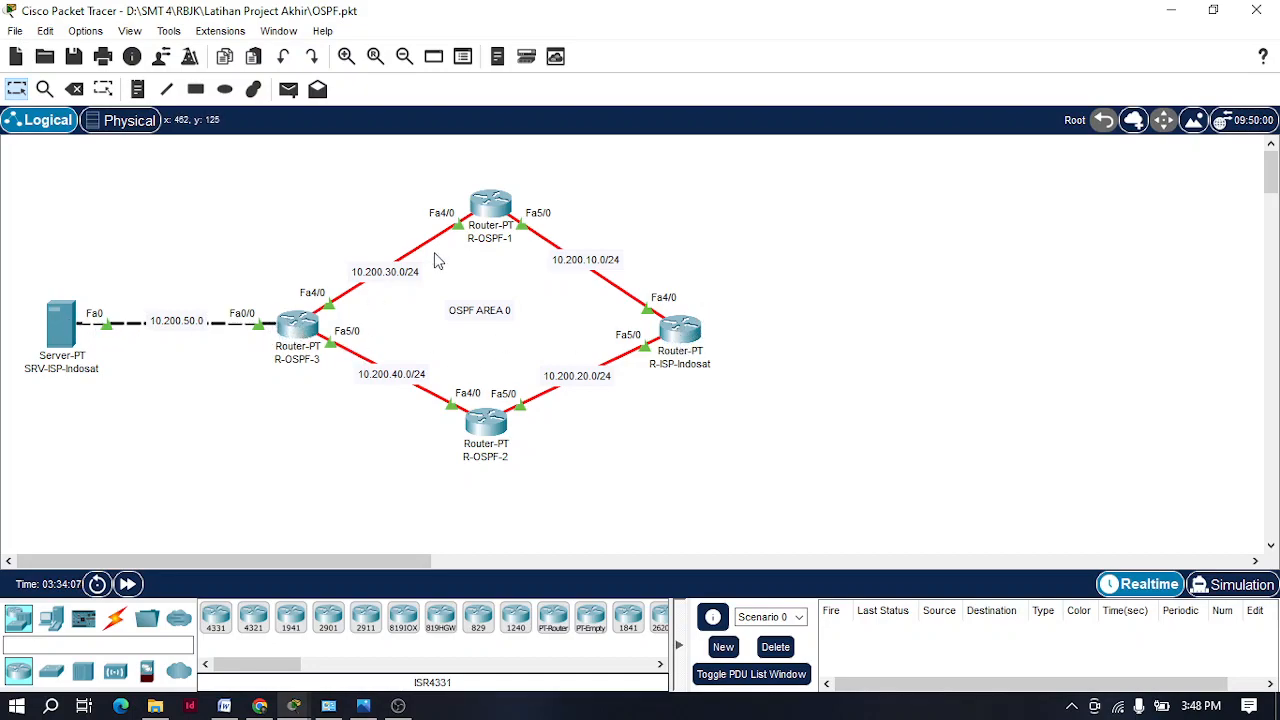
{"action": "left_click", "coordinate": [328, 706]}
{"action": "left_click", "coordinate": [524, 630]}
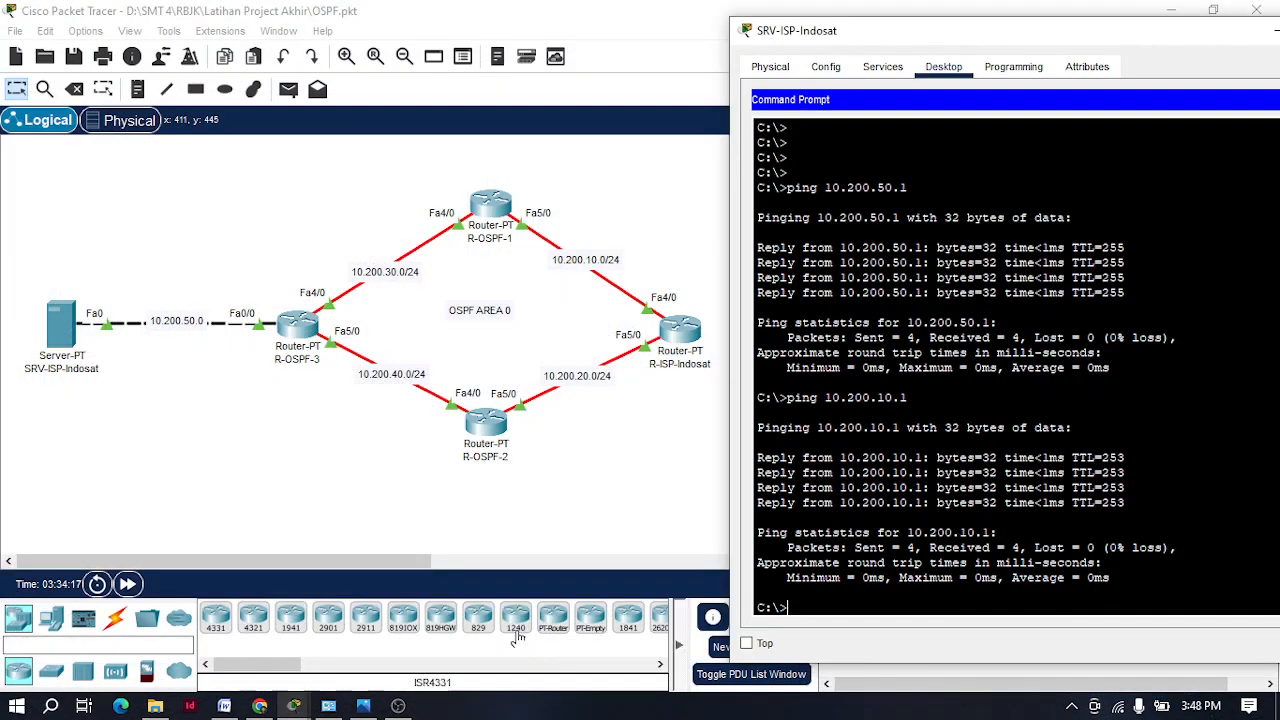
{"action": "key", "text": "Up"}
{"action": "key", "text": "Left"}
{"action": "key", "text": "BackSpace"}
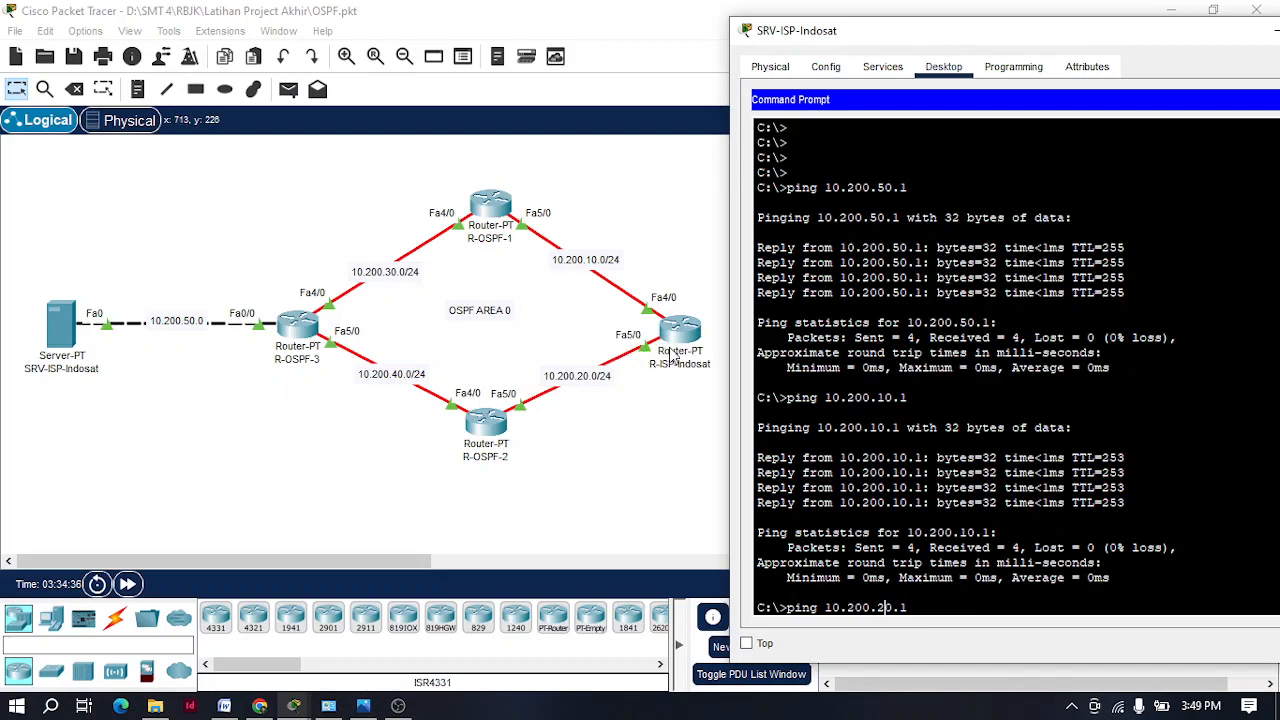
{"action": "key", "text": "Return"}
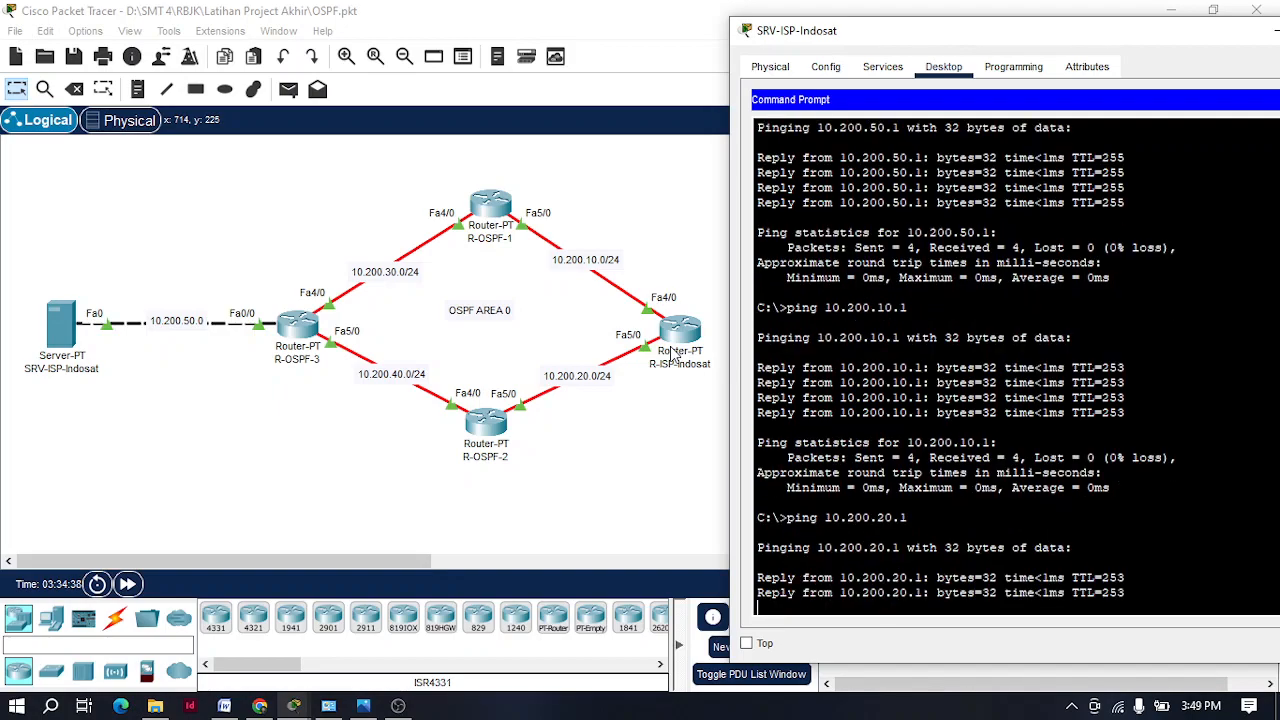
Step: Put away the SRV-ISP-Indosat window to show the whole OSPF topology
{"action": "left_click_drag", "start_coordinate": [865, 41], "coordinate": [691, 35]}
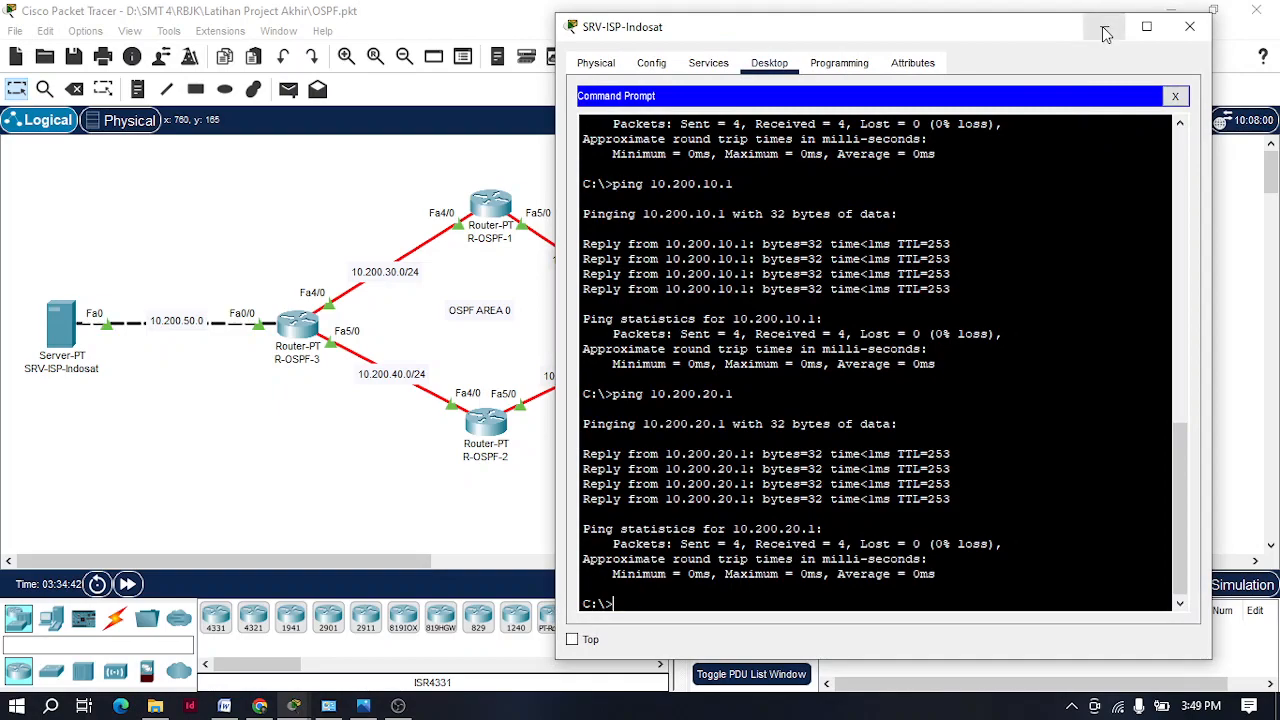
{"action": "left_click_drag", "start_coordinate": [910, 33], "coordinate": [766, 33]}
{"action": "left_click", "coordinate": [960, 26]}
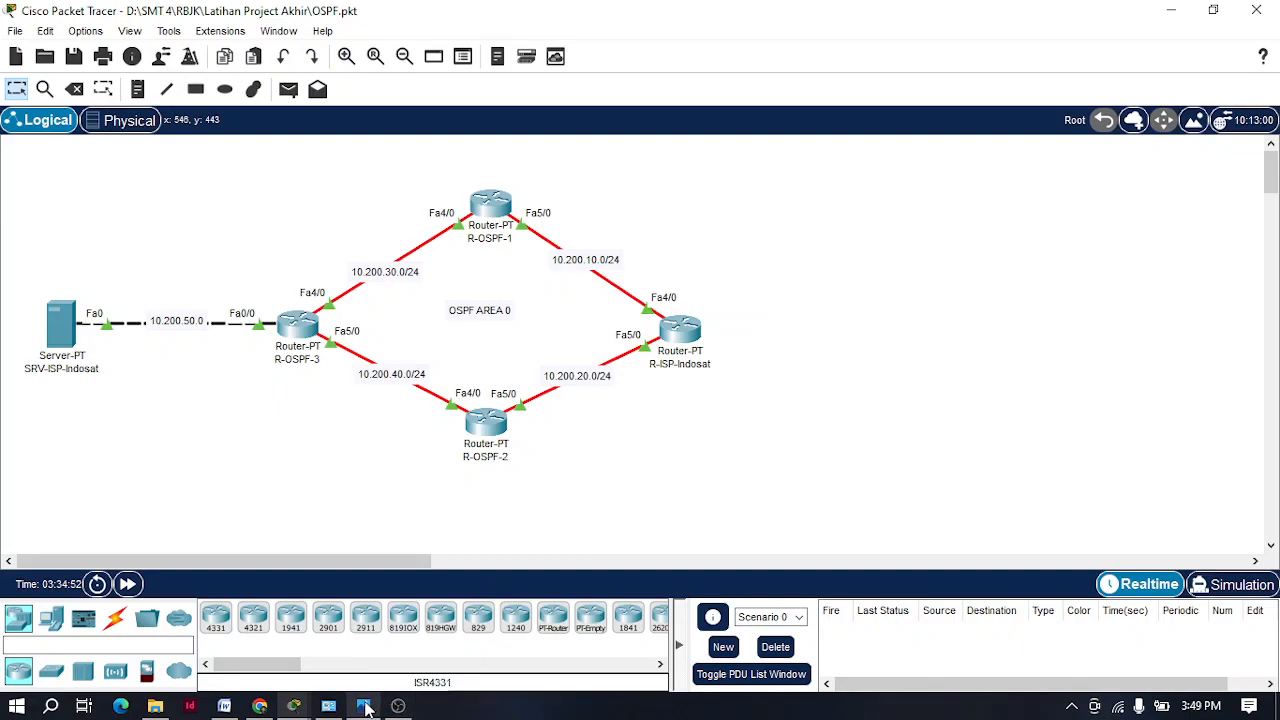
{"action": "mouse_move", "coordinate": [254, 708]}
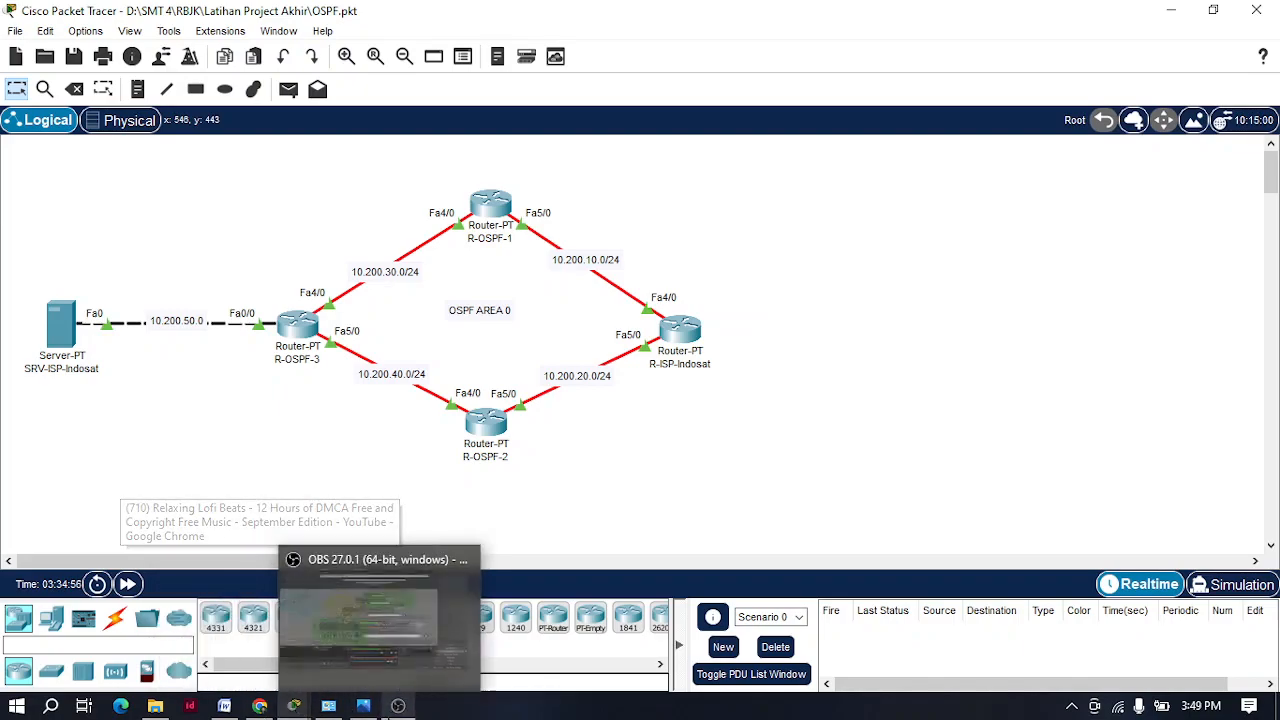
{"action": "left_click", "coordinate": [398, 706]}
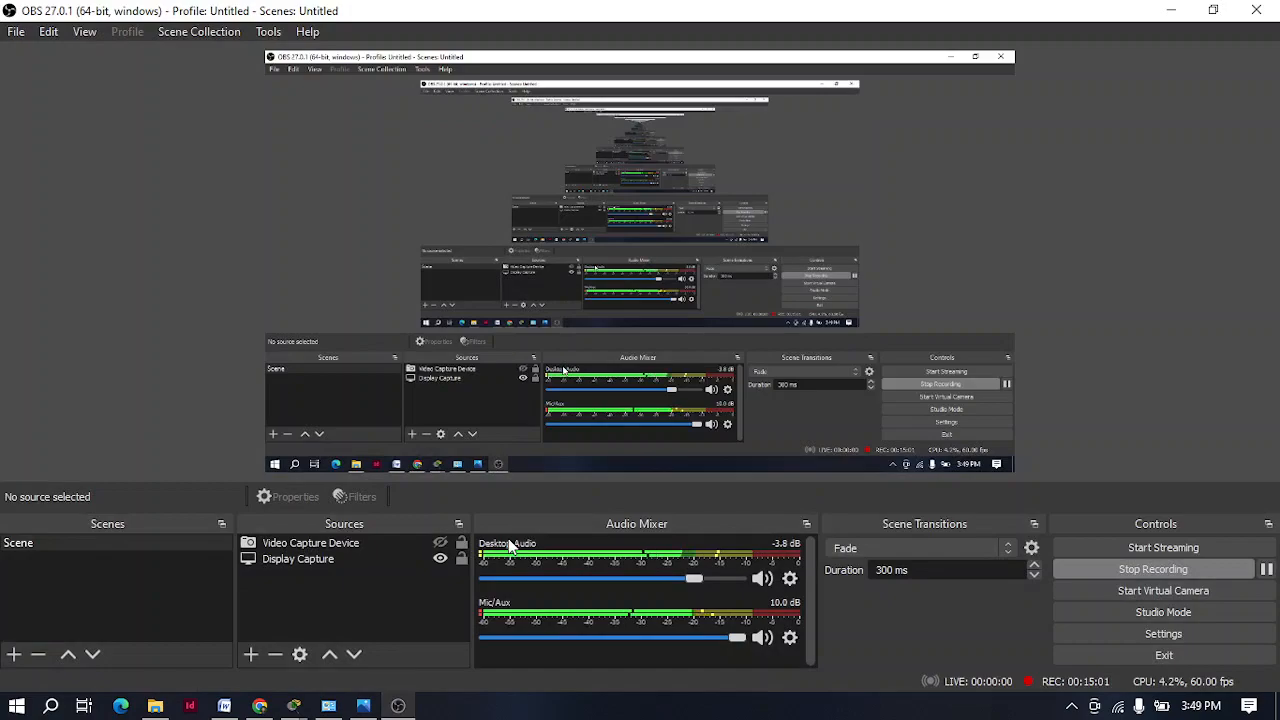
{"action": "left_click", "coordinate": [1213, 10]}
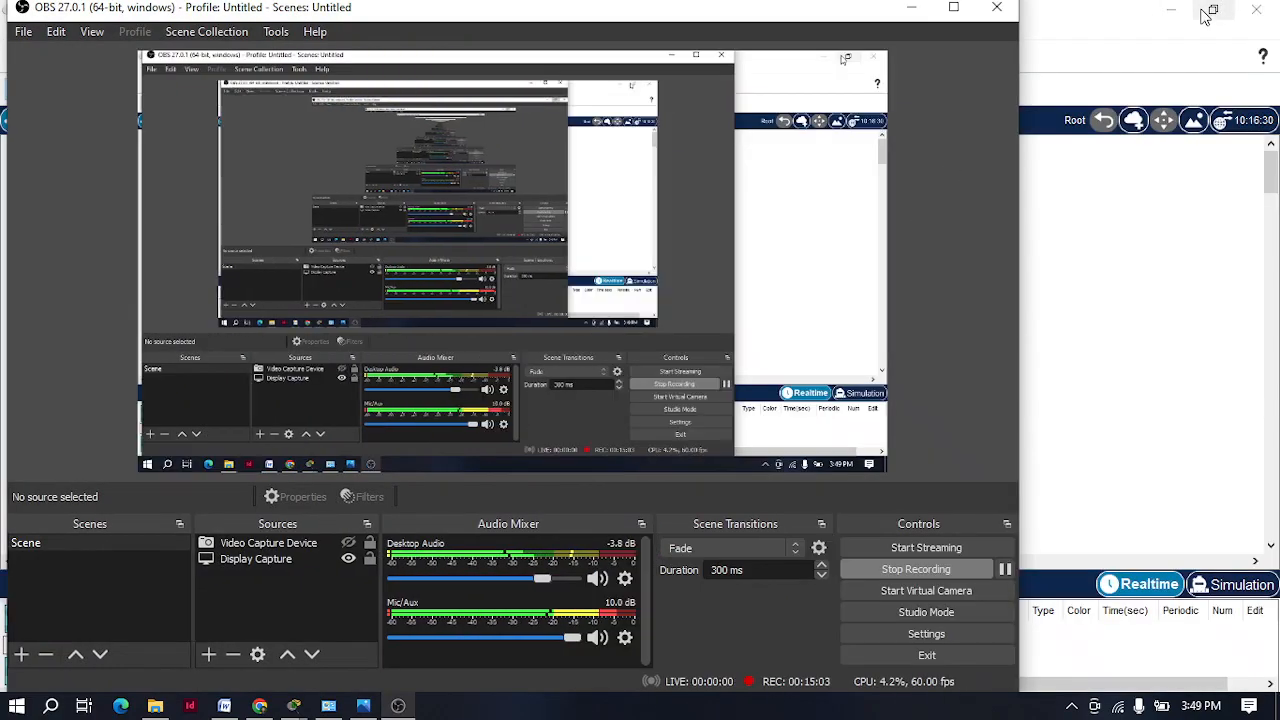
{"action": "left_click", "coordinate": [953, 8]}
{"action": "left_click", "coordinate": [1152, 12]}
{"action": "left_click", "coordinate": [398, 705]}
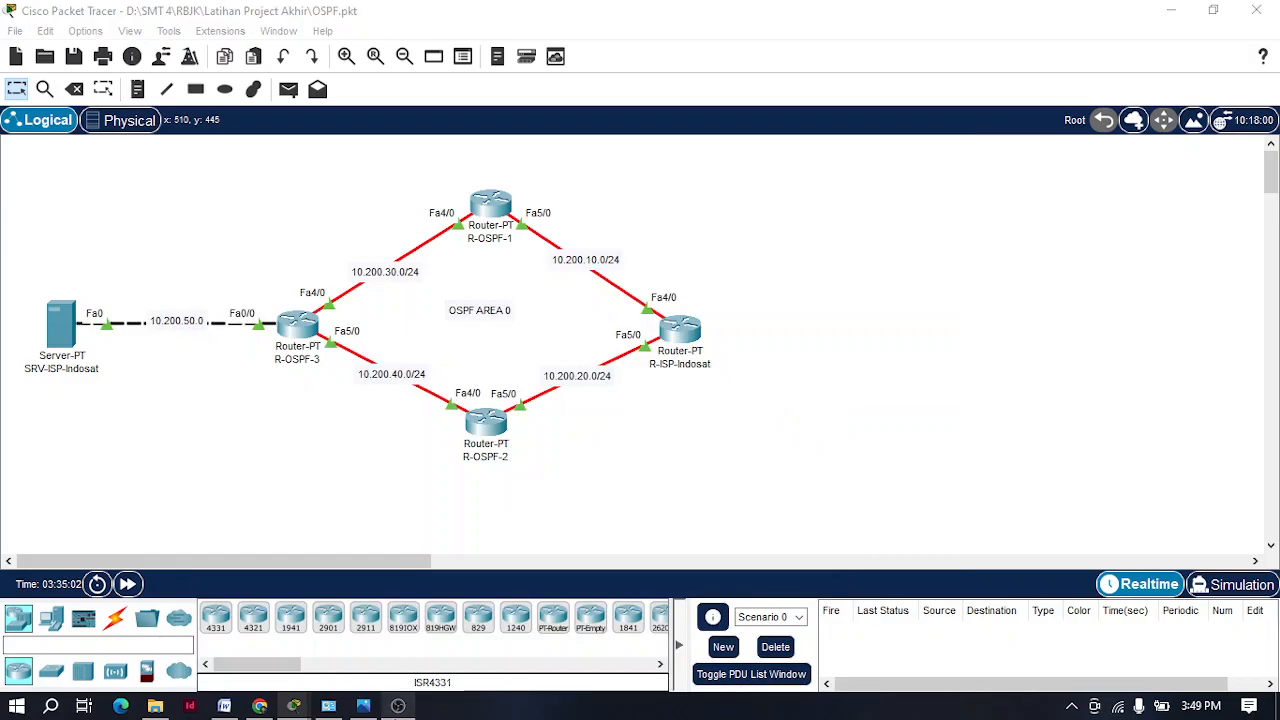
{"action": "left_click", "coordinate": [1213, 14]}
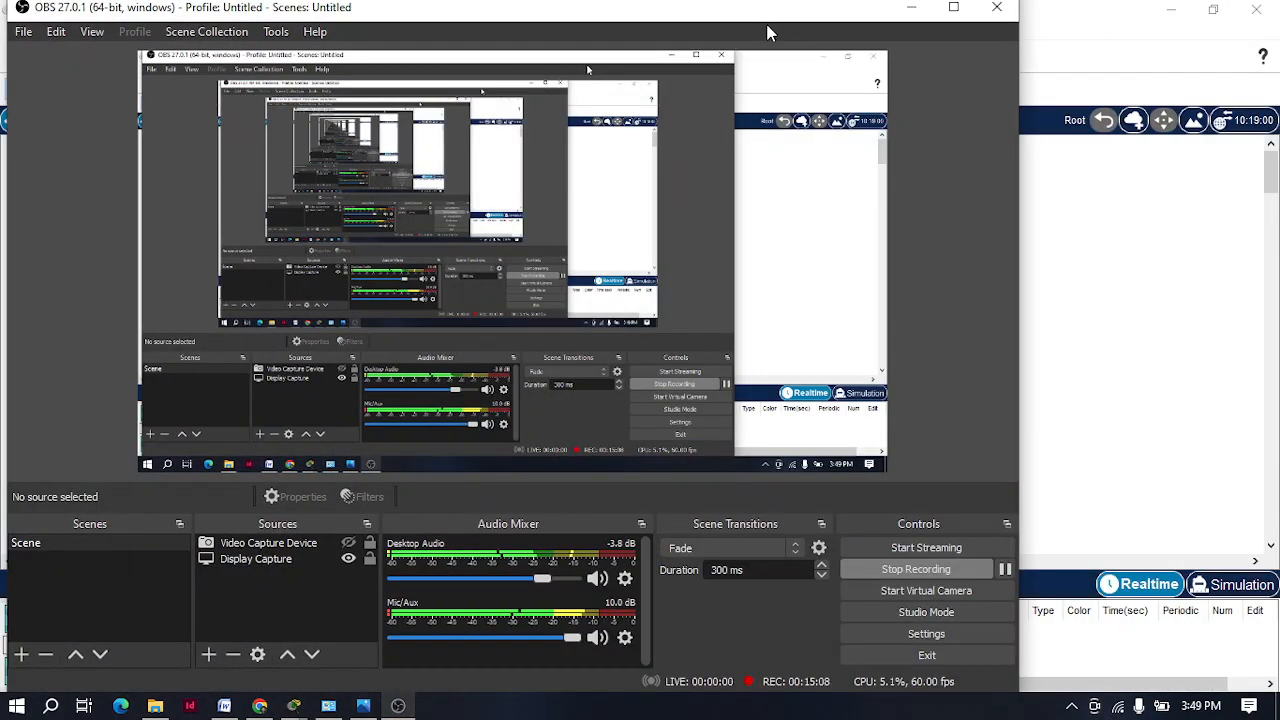
{"action": "left_click", "coordinate": [768, 18]}
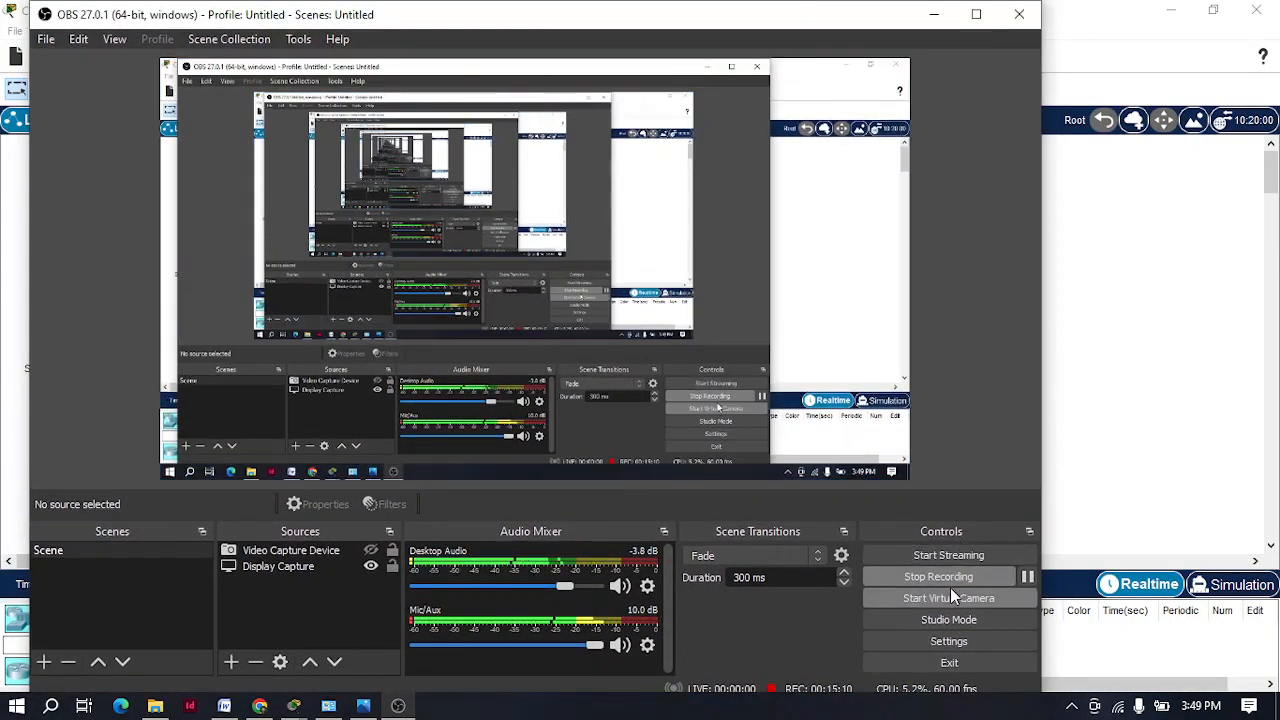